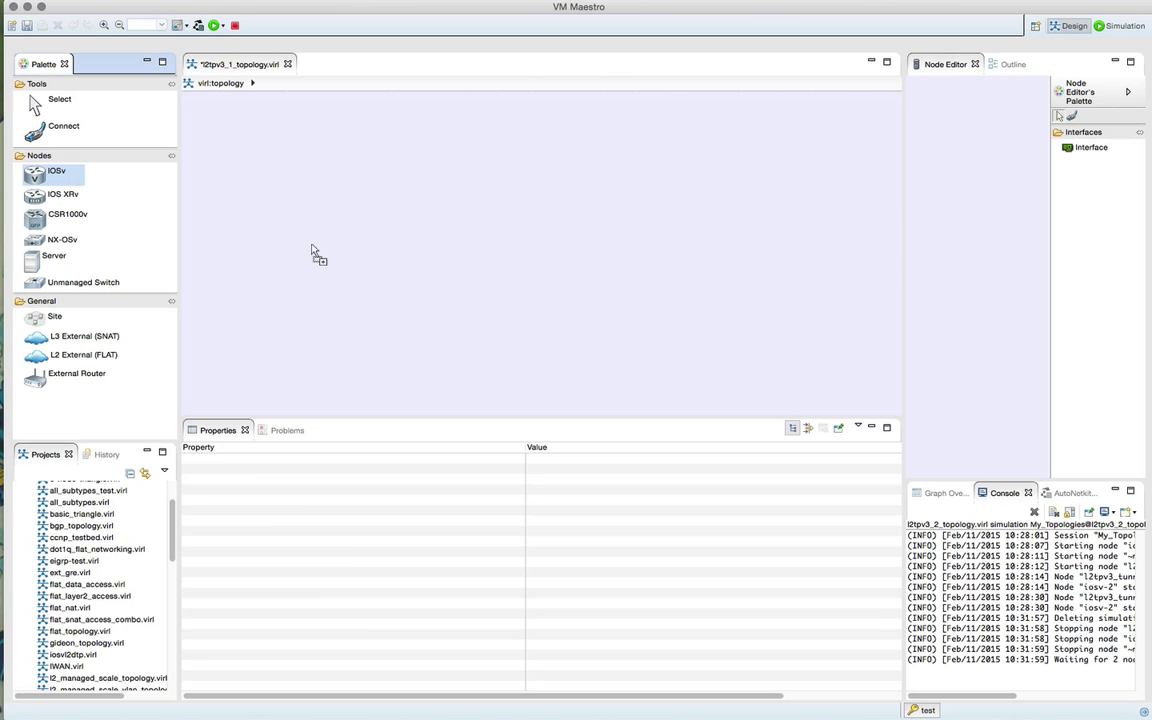
Place two IOSv routers, an L2 External (FLAT) cloud and an External Router in a row across the empty topology.
click(437, 268)
click(83, 355)
click(572, 280)
click(77, 373)
click(712, 286)
Rename the second IOSv router, iosv-2, as l2tpv3_tunnel1.
click(437, 272)
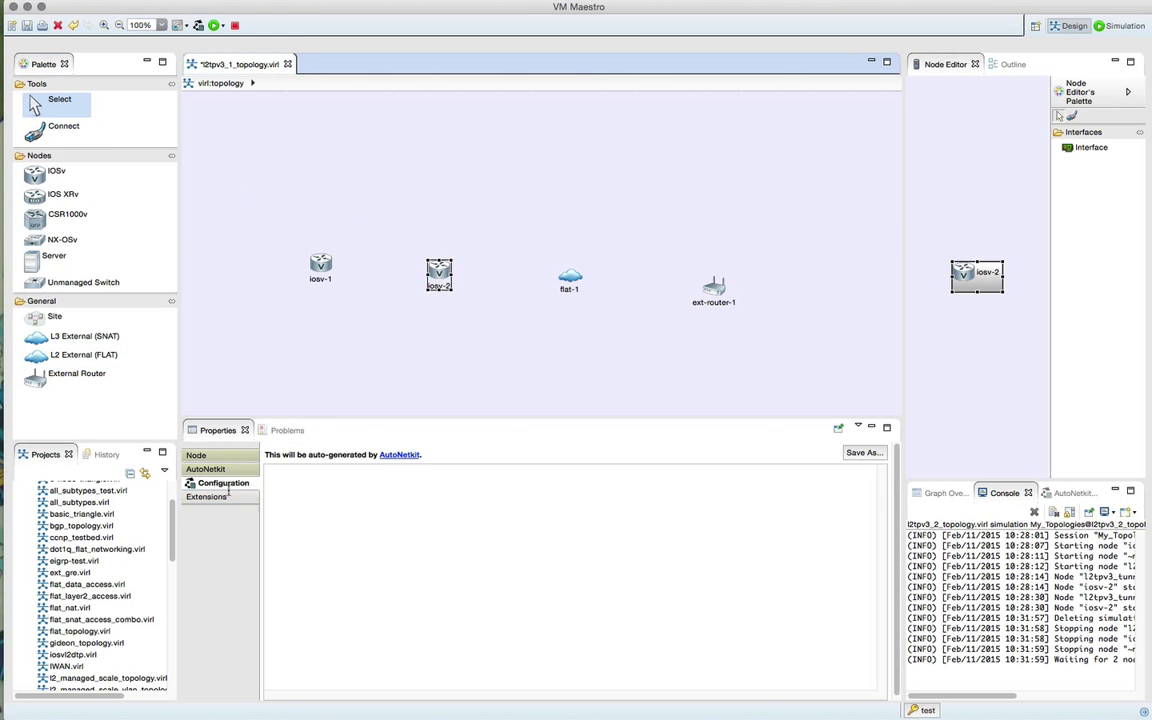
double_click(330, 458)
text(l2tpv3_tunne)
Connect iosv-1 to l2tpv3_tunnel1, l2tpv3_tunnel1 to flat-1, and flat-1 to ext-router-1.
click(63, 126)
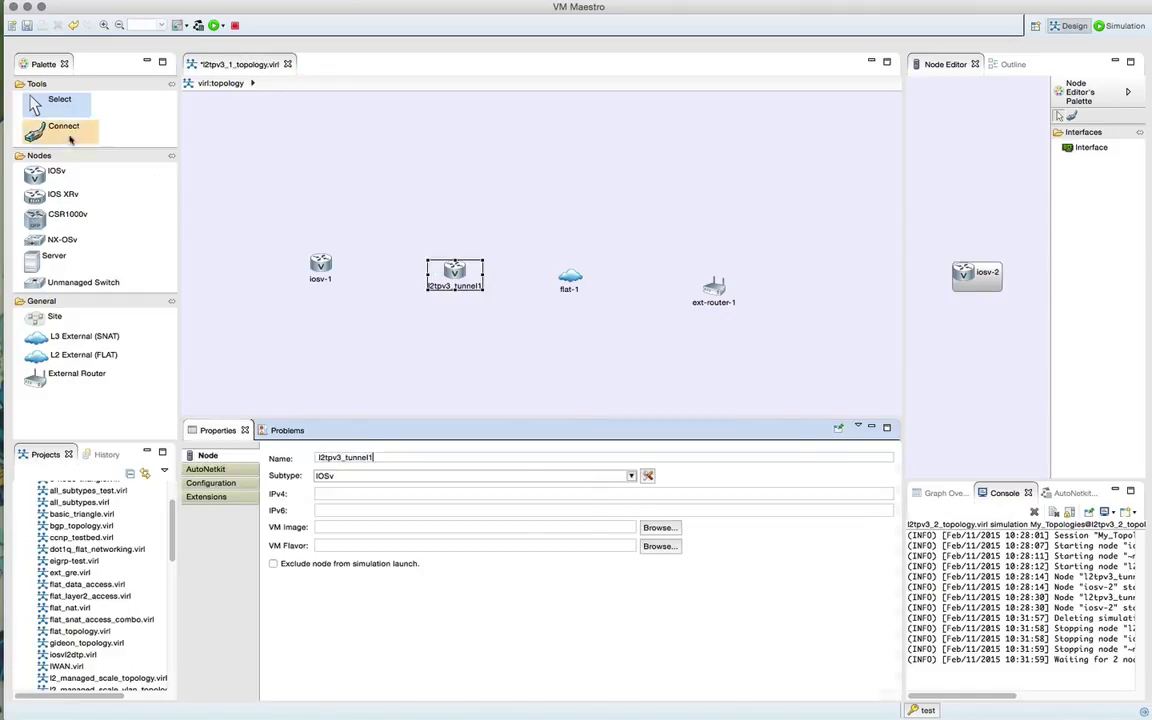
click(320, 263)
click(440, 270)
click(440, 270)
click(570, 280)
click(573, 281)
click(714, 290)
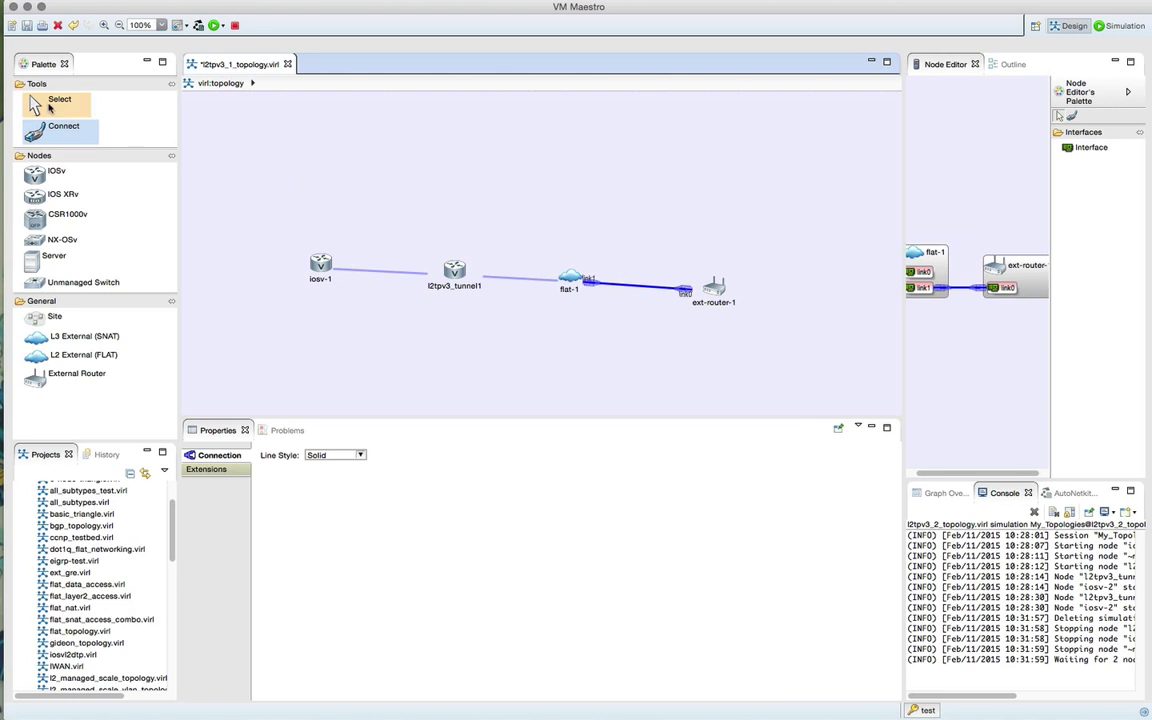
Set ext-router-1's External L2TPv3 local endpoint address to 10.200.200.2, its netmask to 30 and the PseudoWire ID to 200.
click(699, 292)
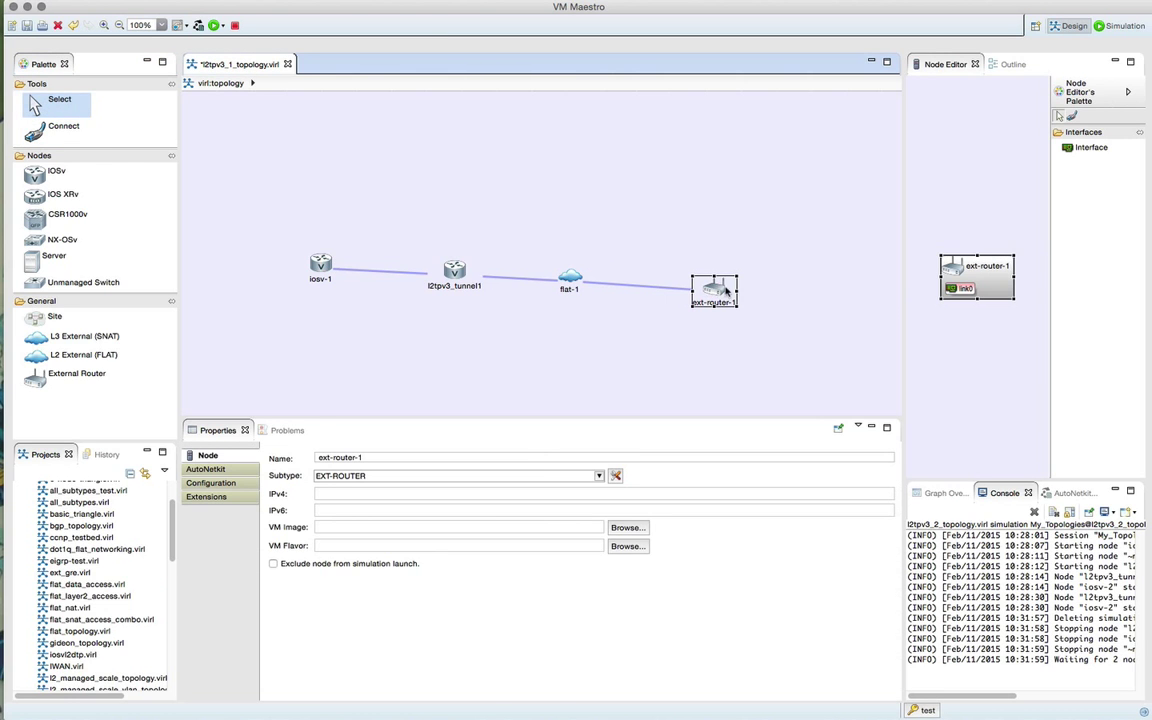
click(217, 469)
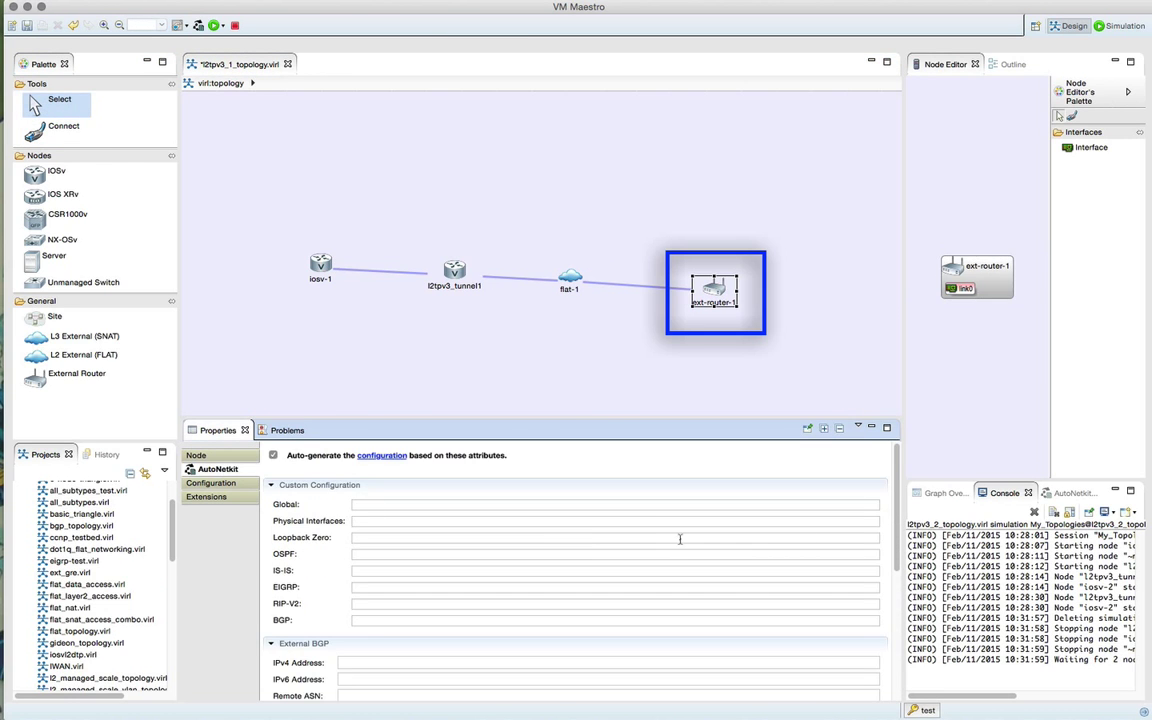
scroll(881, 565, down, 5)
scroll(881, 568, down, 4)
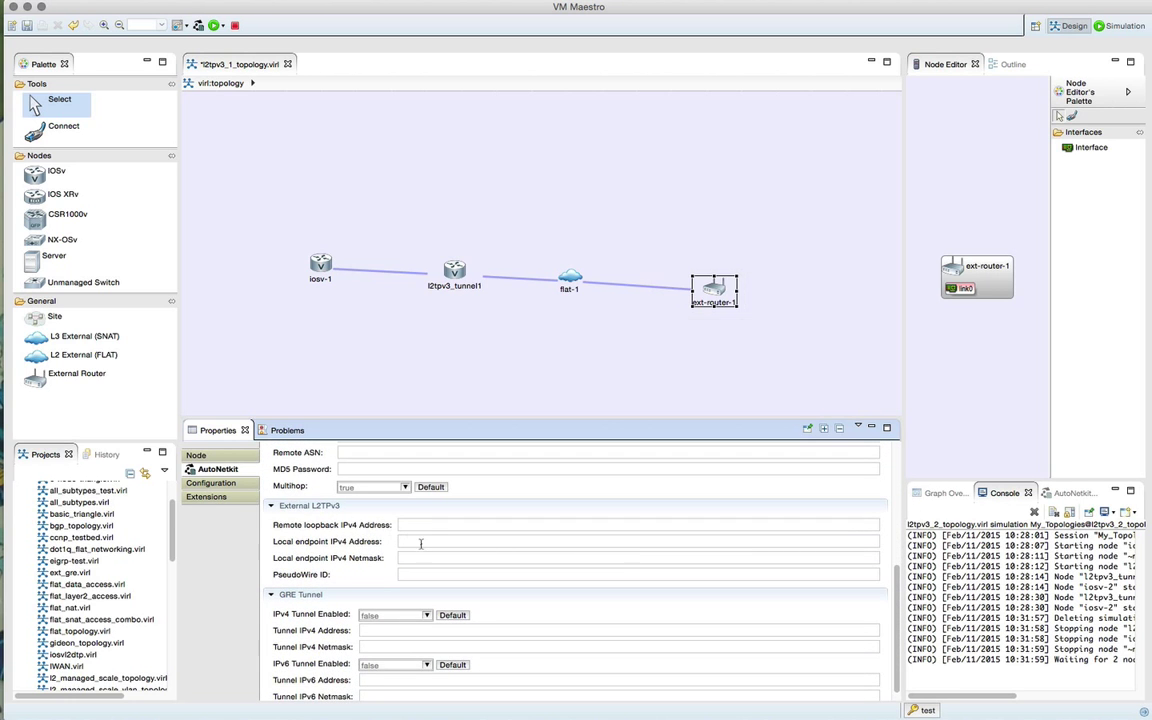
click(428, 542)
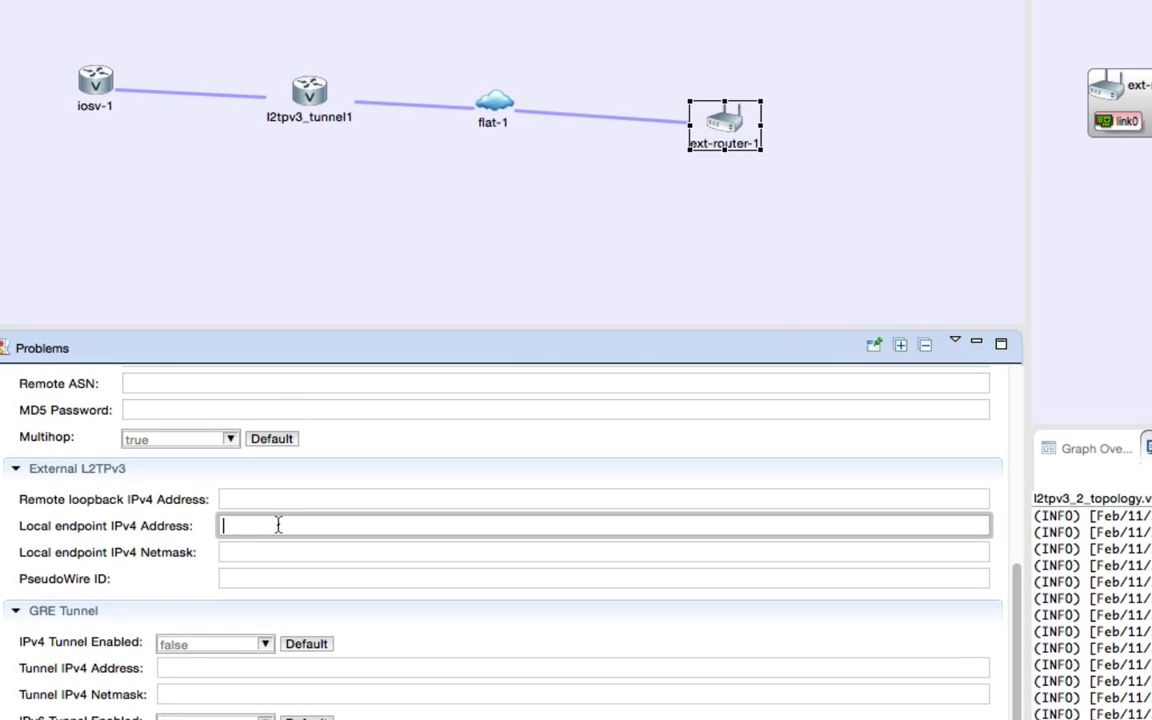
text(10.200.200.2)
click(223, 552)
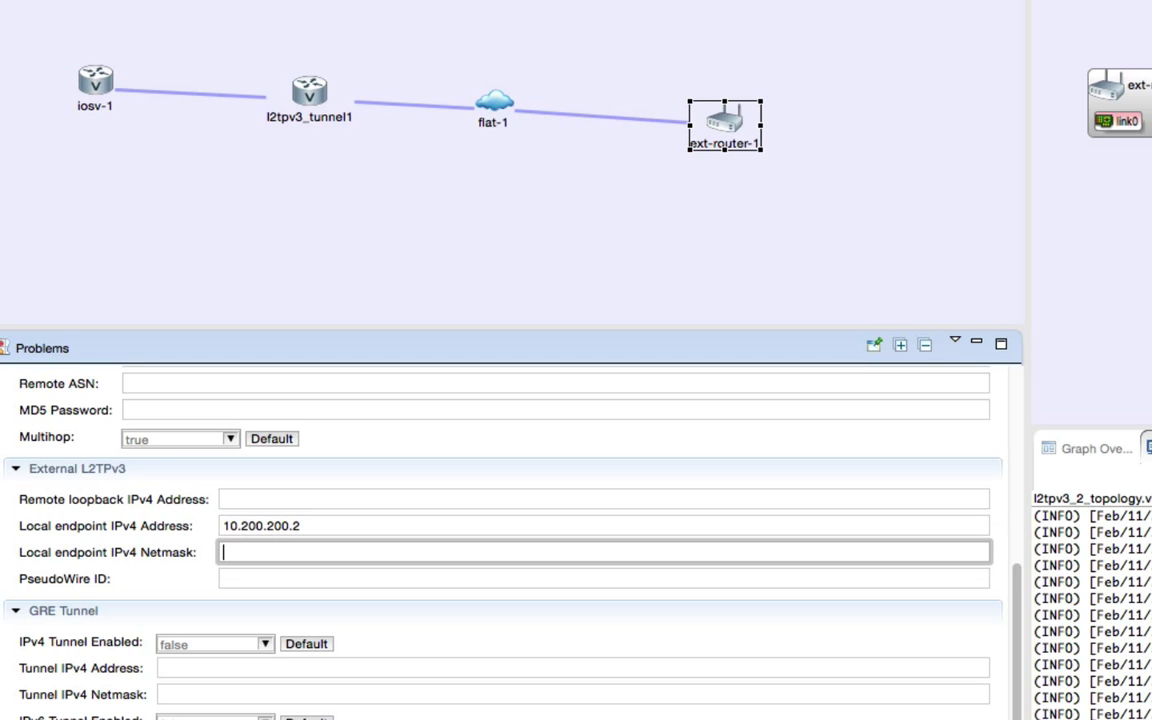
text(30)
key(Tab)
text(200)
Set ext-router-1's L2TPv3 remote loopback IPv4 address to 192.168.200.1.
click(278, 499)
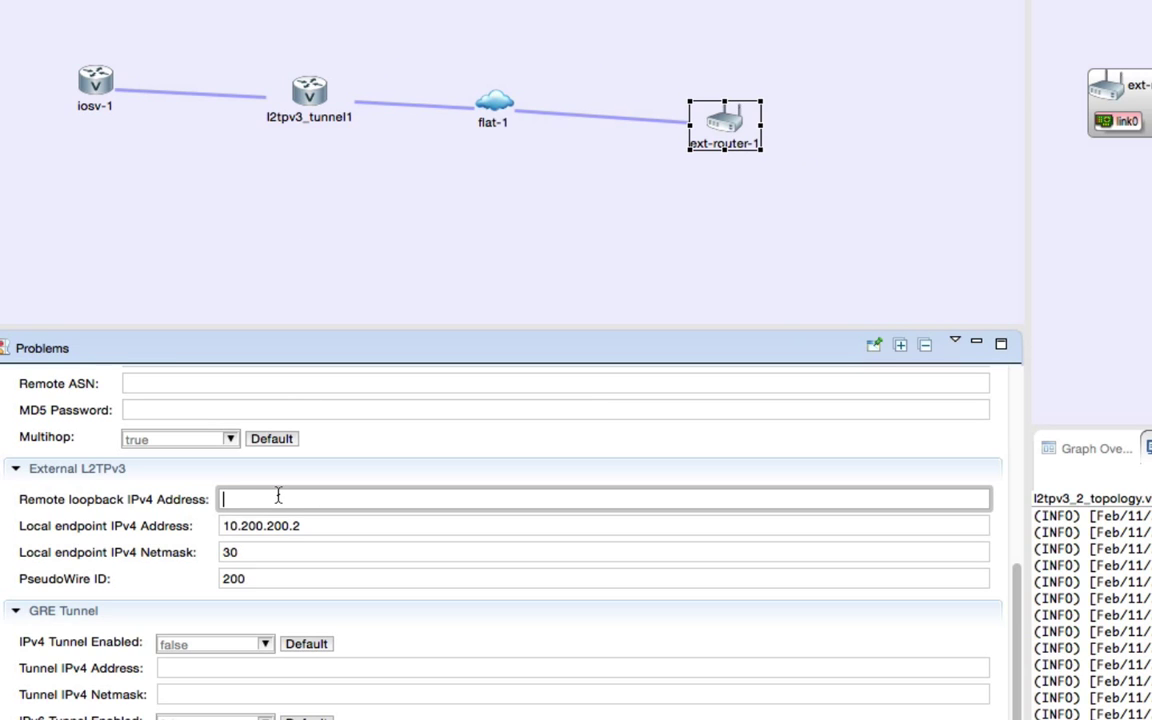
text(192.168.200)
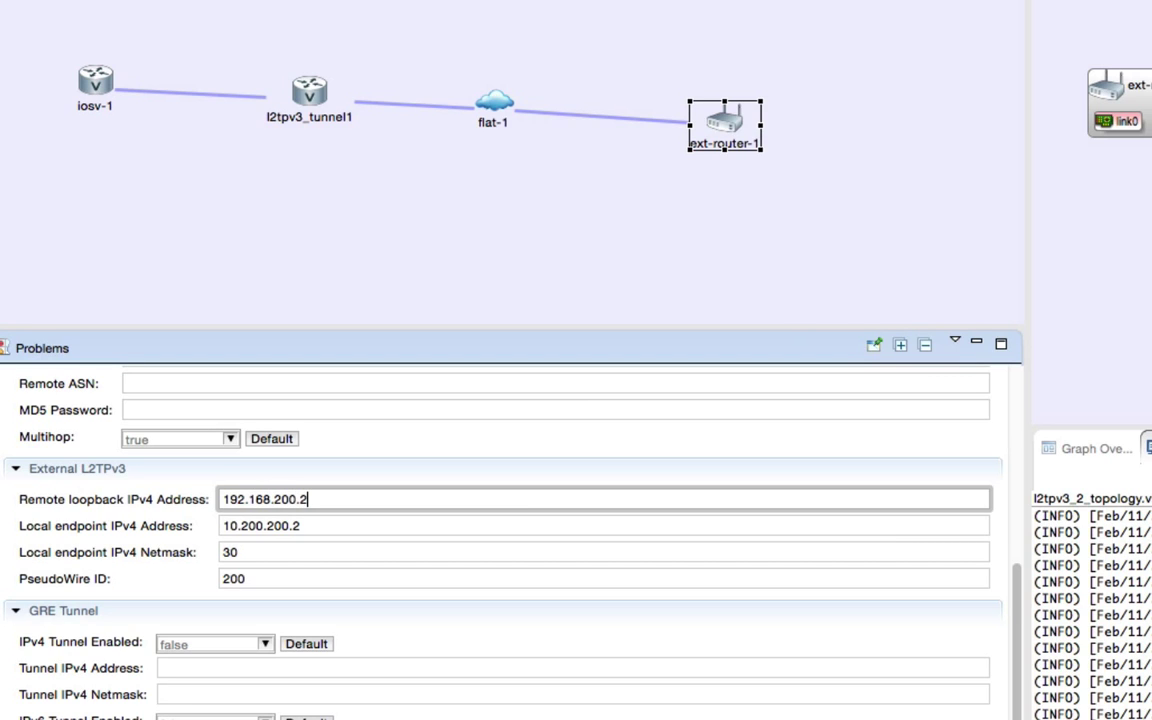
text(.2)
key(BackSpace)
text(1)
Set the remote loopback IPv4 address in iosv-1's External L2TPv3 attributes to 192.168.200.2.
click(92, 78)
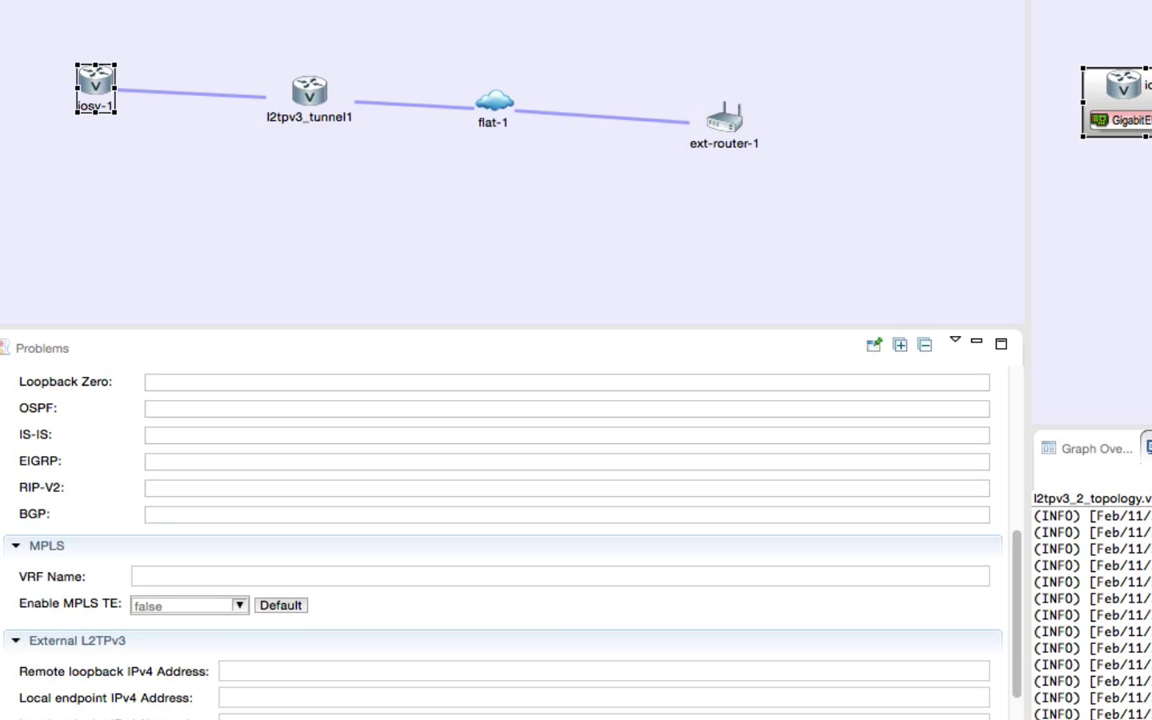
scroll(166, 560, down, 5)
click(273, 525)
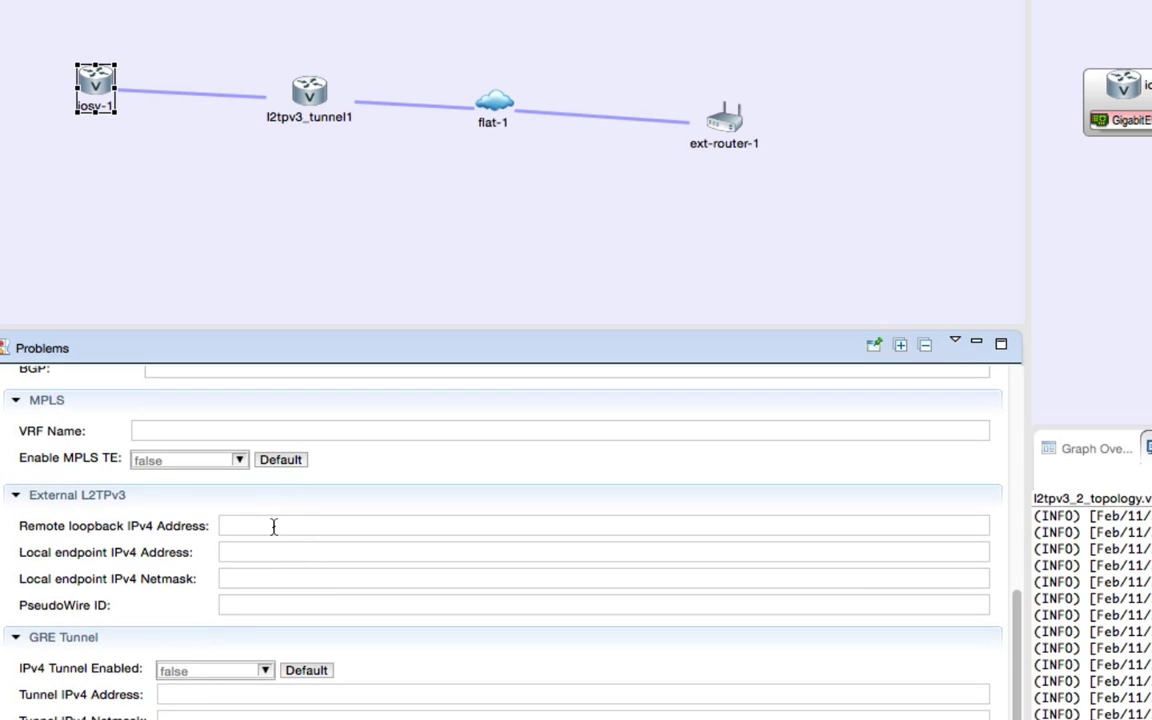
text(192.168.200.2)
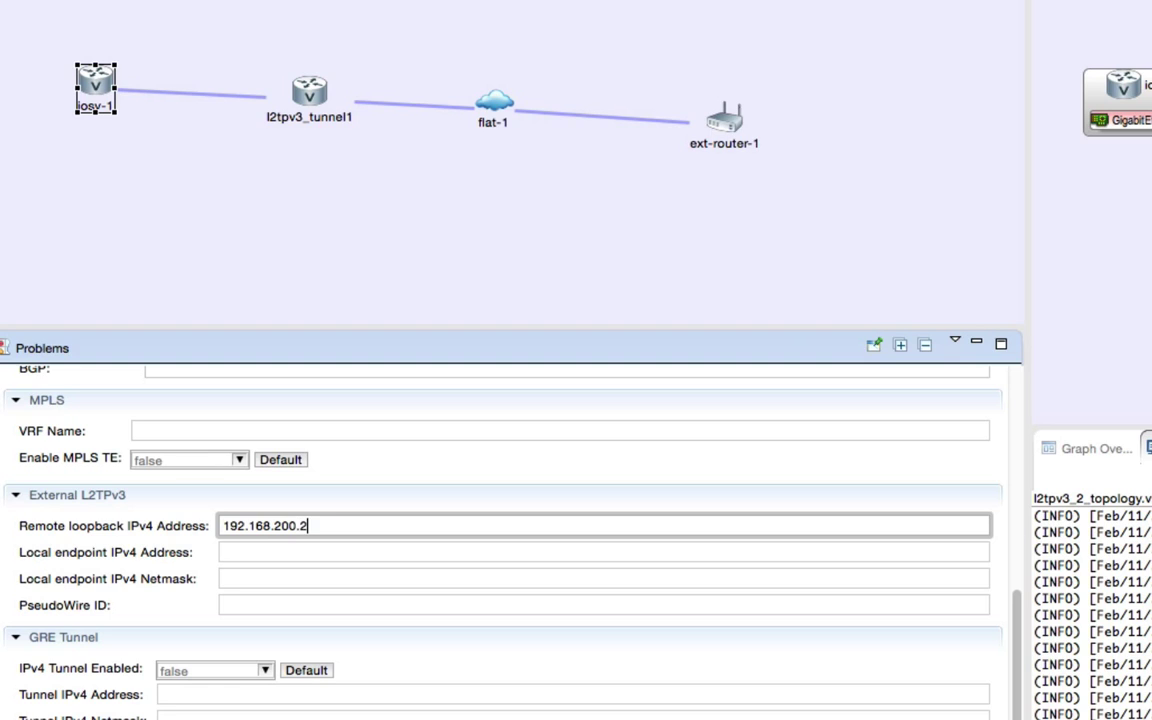
Give iosv-1 the L2TPv3 local endpoint address 10.200.200.1, endpoint netmask 30 and PseudoWire ID 200.
key(Tab)
text(10.200)
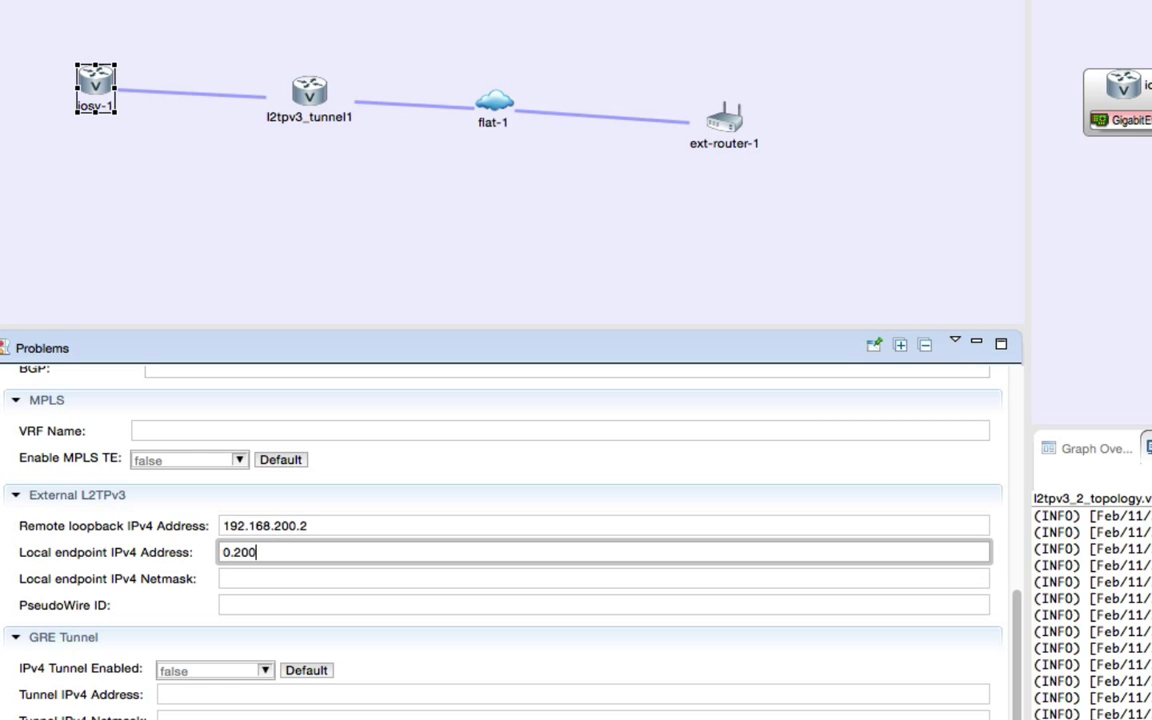
key(BackSpace)
key(BackSpace)
key(BackSpace)
key(BackSpace)
key(BackSpace)
text(.200.200.1)
key(Tab)
text(30)
key(Tab)
text(0)
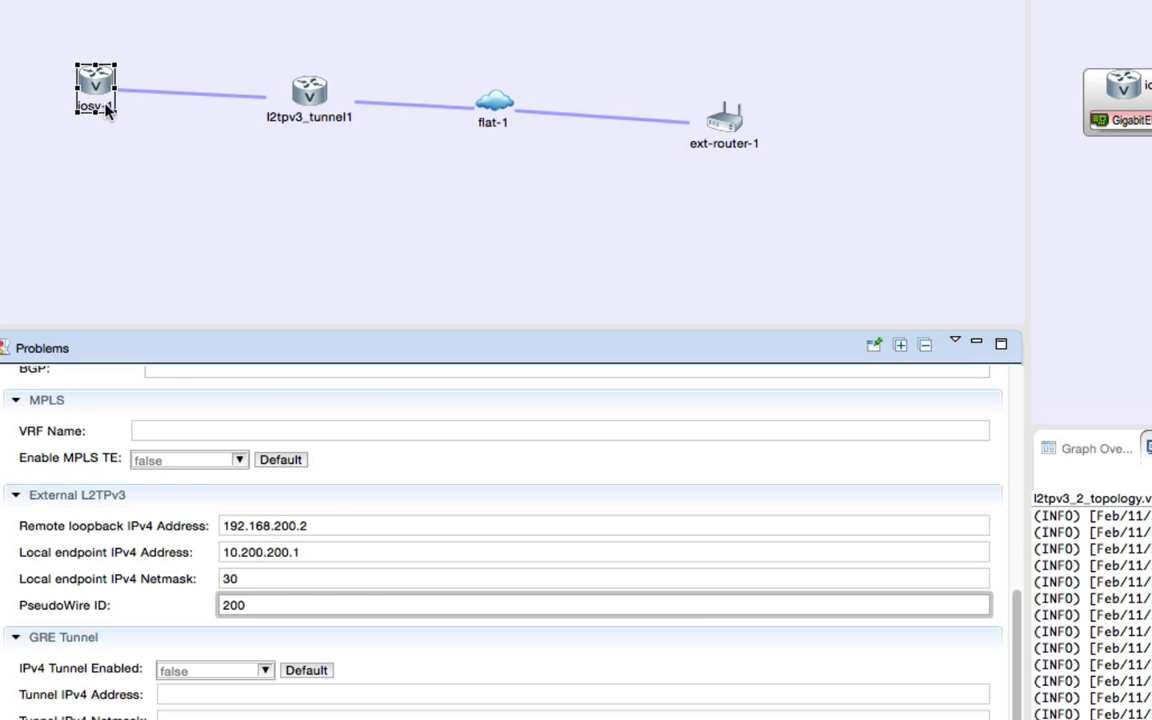
Review the L2TPv3 settings of ext-router-1 and iosv-1 and generate the node configurations with AutoNetkit.
click(728, 124)
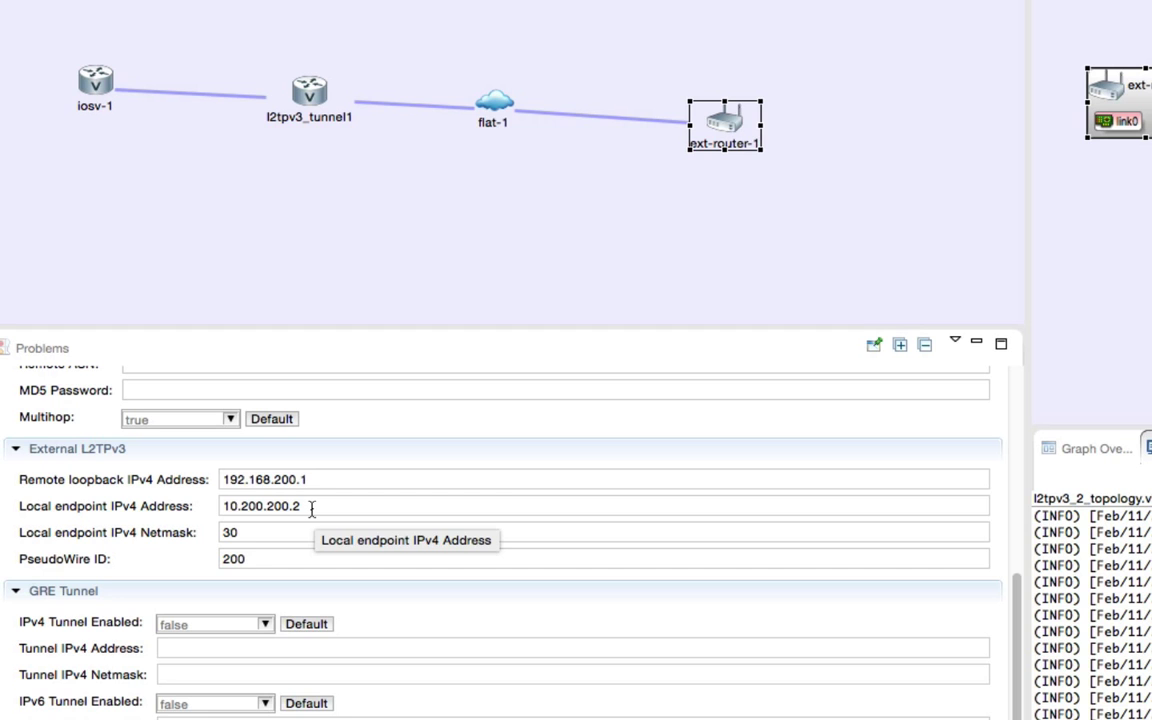
click(82, 74)
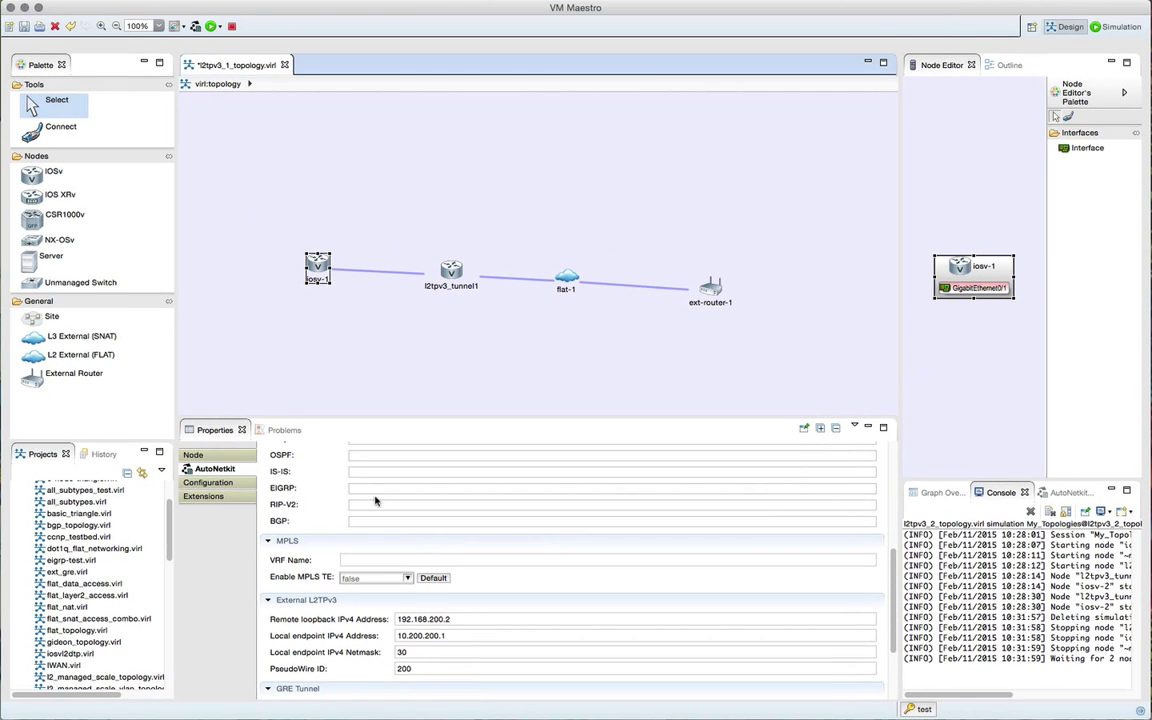
click(195, 27)
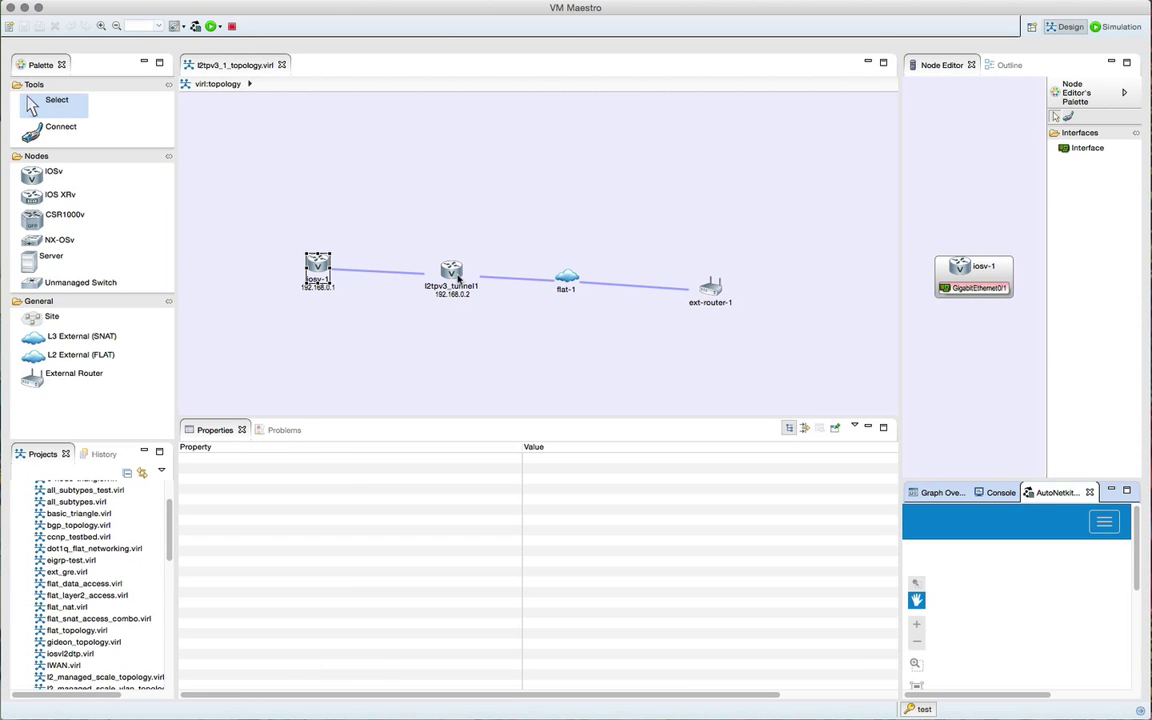
Examine the generated configurations of iosv-1 and l2tpv3_tunnel1, including the pseudowire class, loopbacks, xconnect and OSPF sections.
click(318, 266)
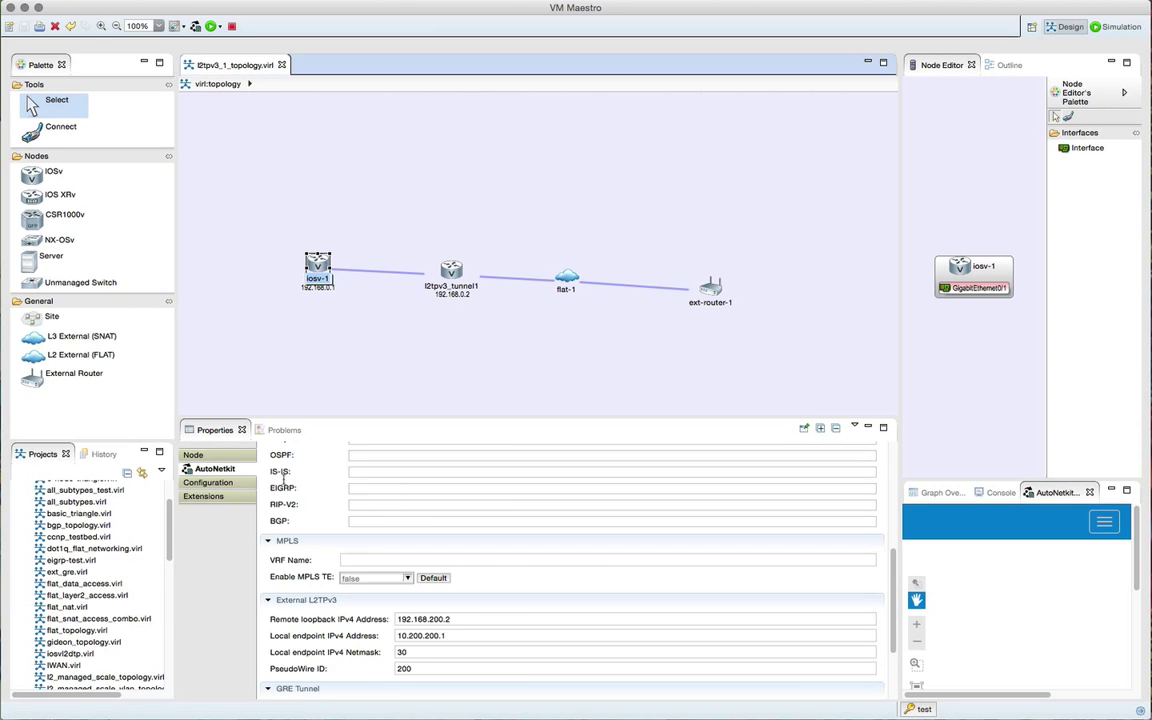
click(220, 482)
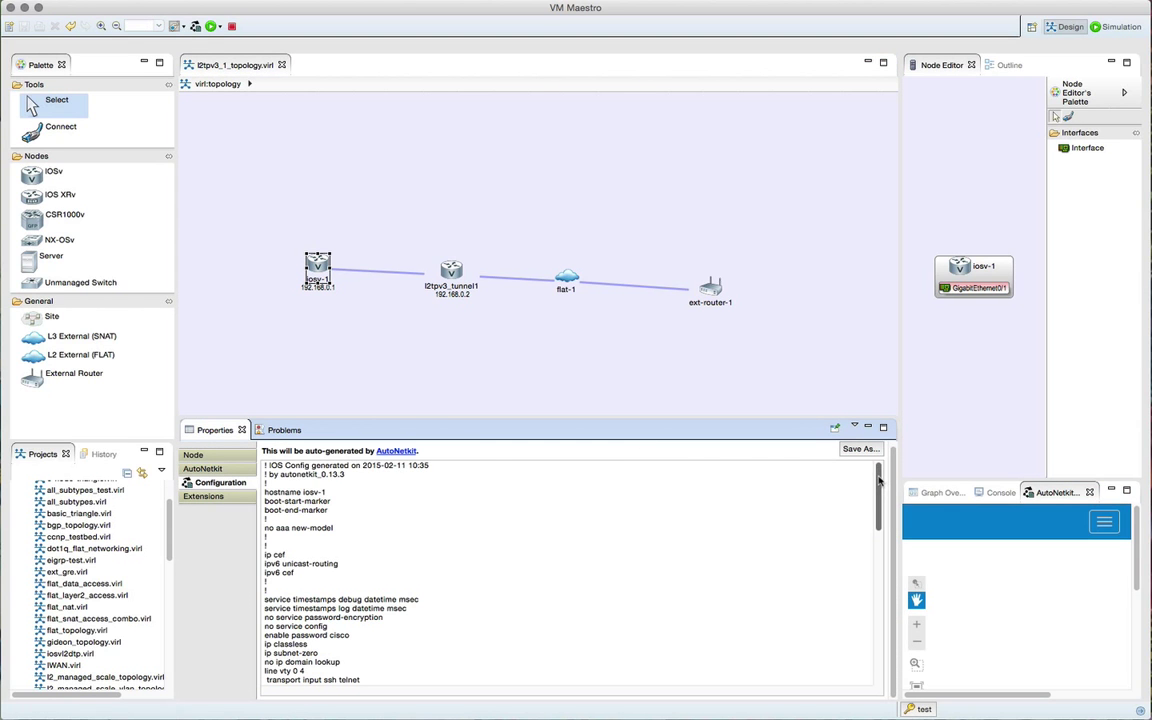
scroll(871, 541, down, 7)
scroll(871, 541, down, 4)
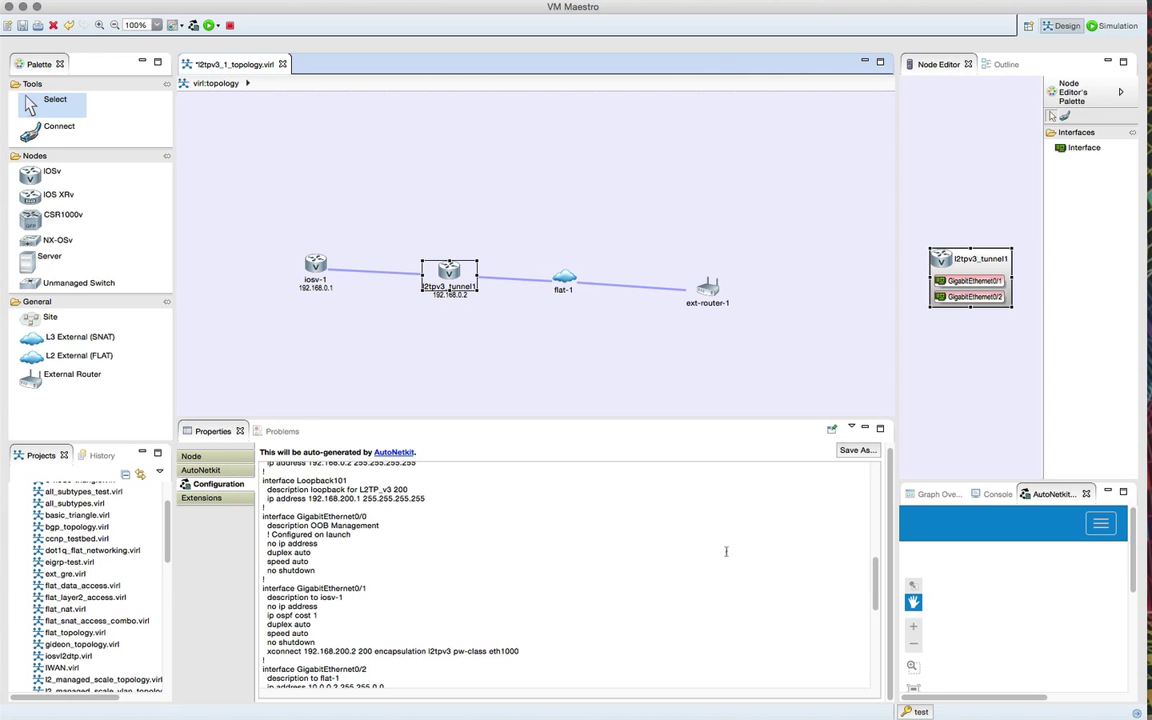
drag(875, 585, 872, 490)
scroll(300, 560, down, 10)
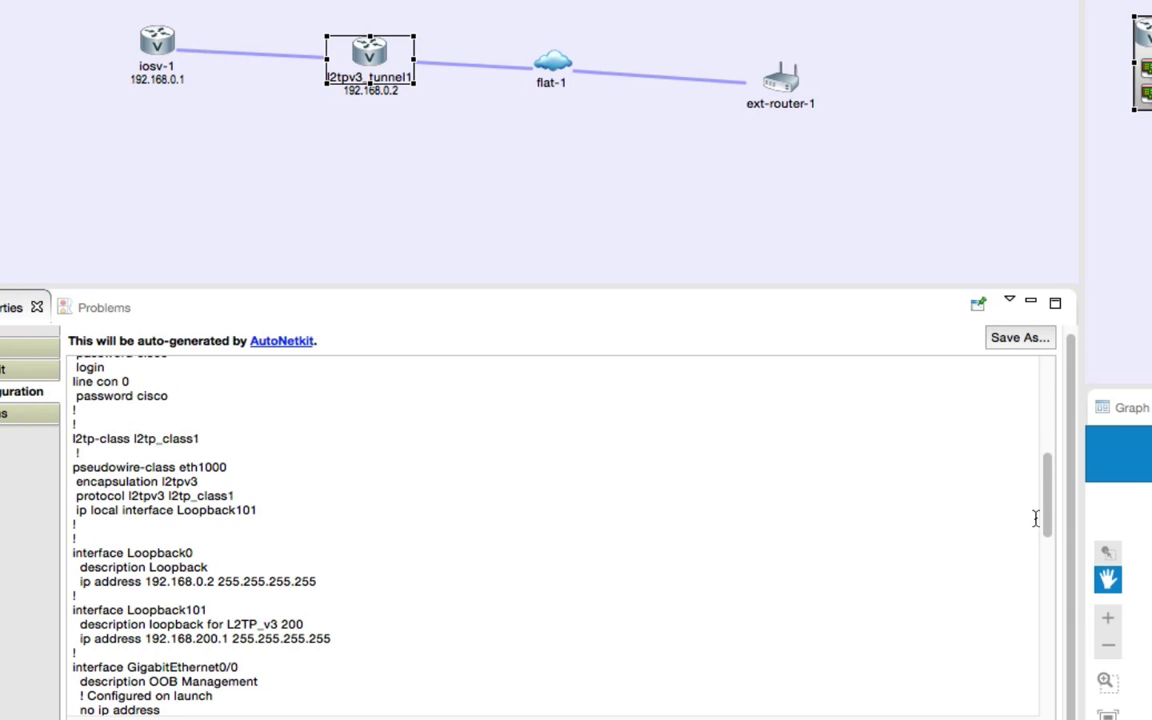
drag(1047, 505, 1047, 576)
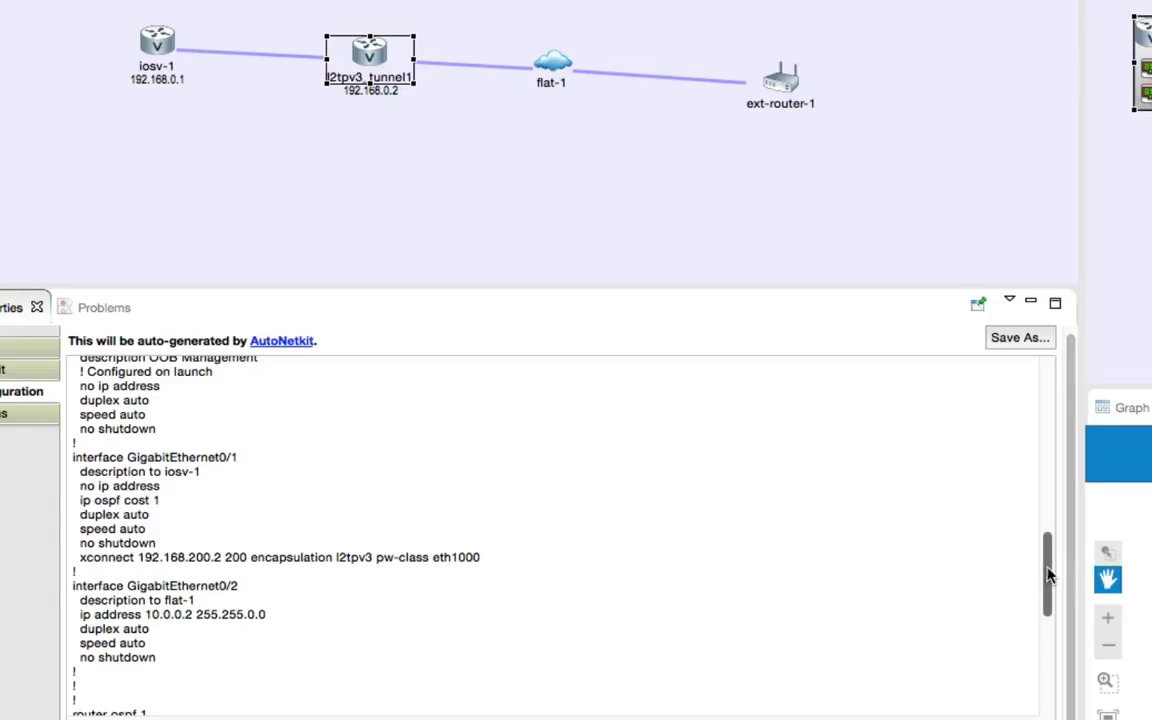
drag(1047, 572, 1045, 649)
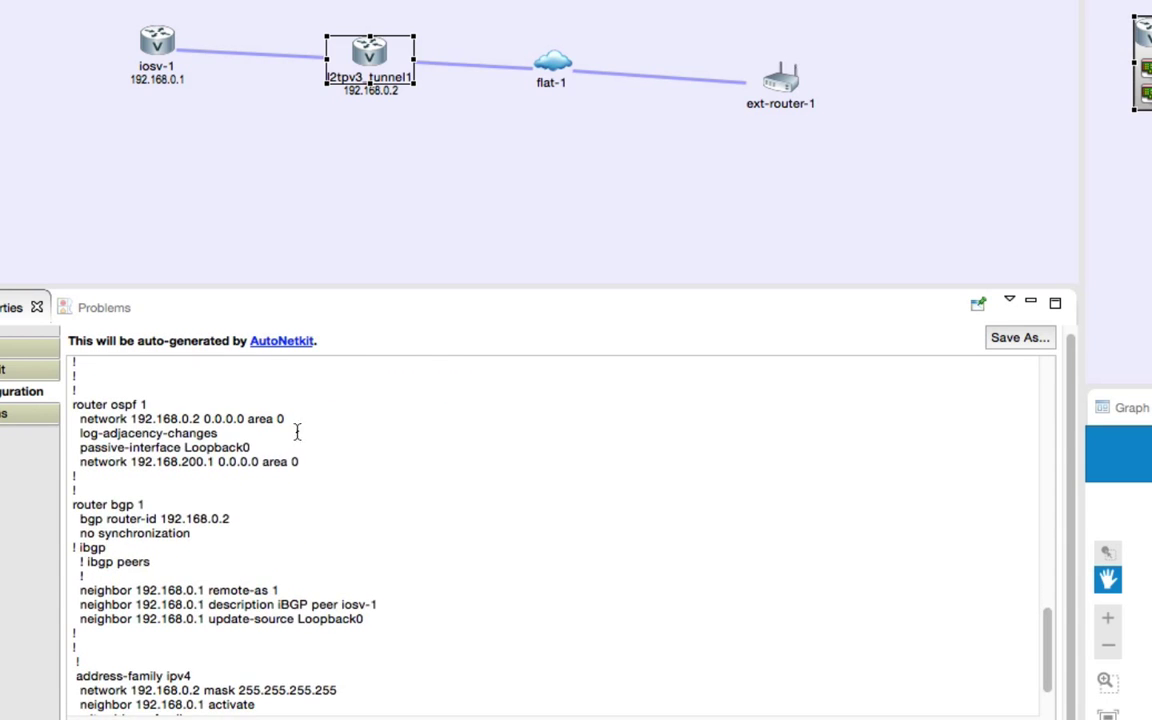
Add a network statement for 172.16.1.0 under router ospf 1 in l2tpv3_tunnel1's configuration.
click(302, 462)
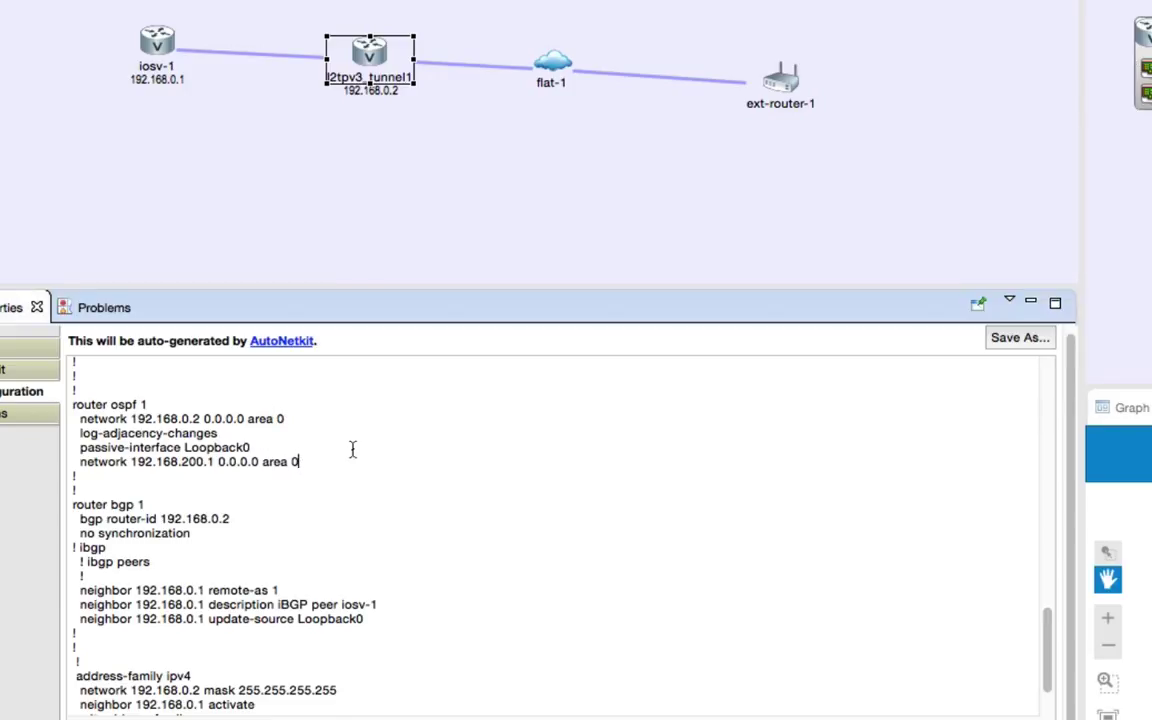
key(Return)
text(network )
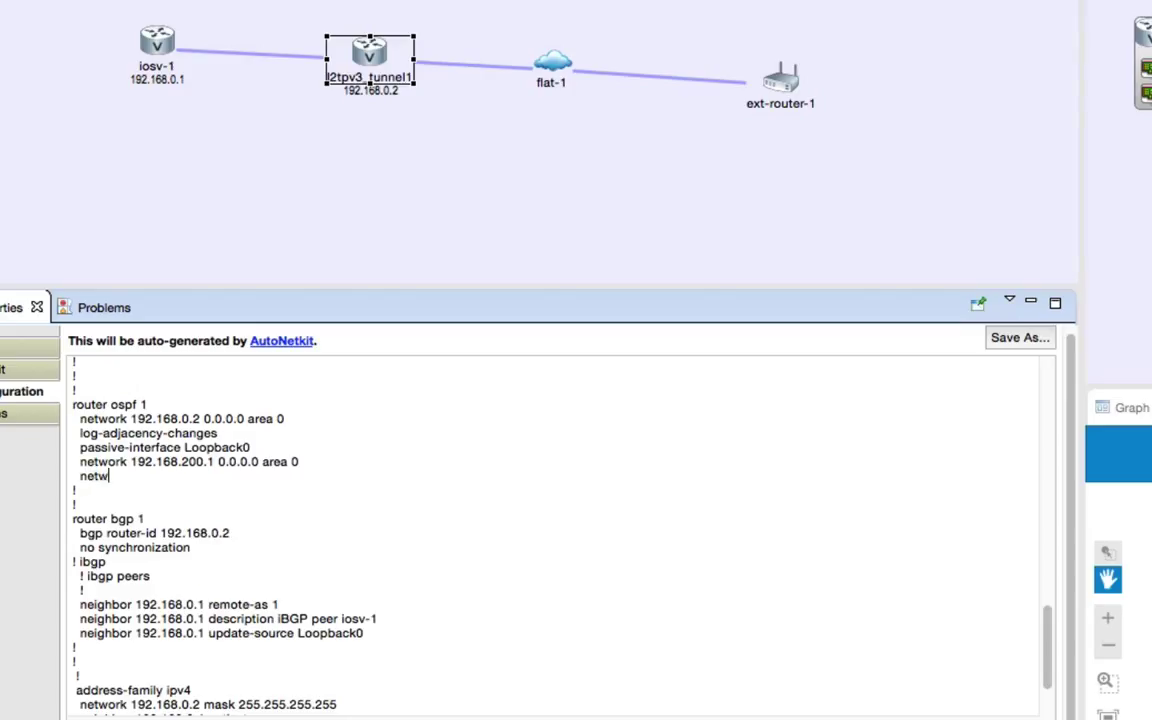
text(172.16.1.0 0.0.0)
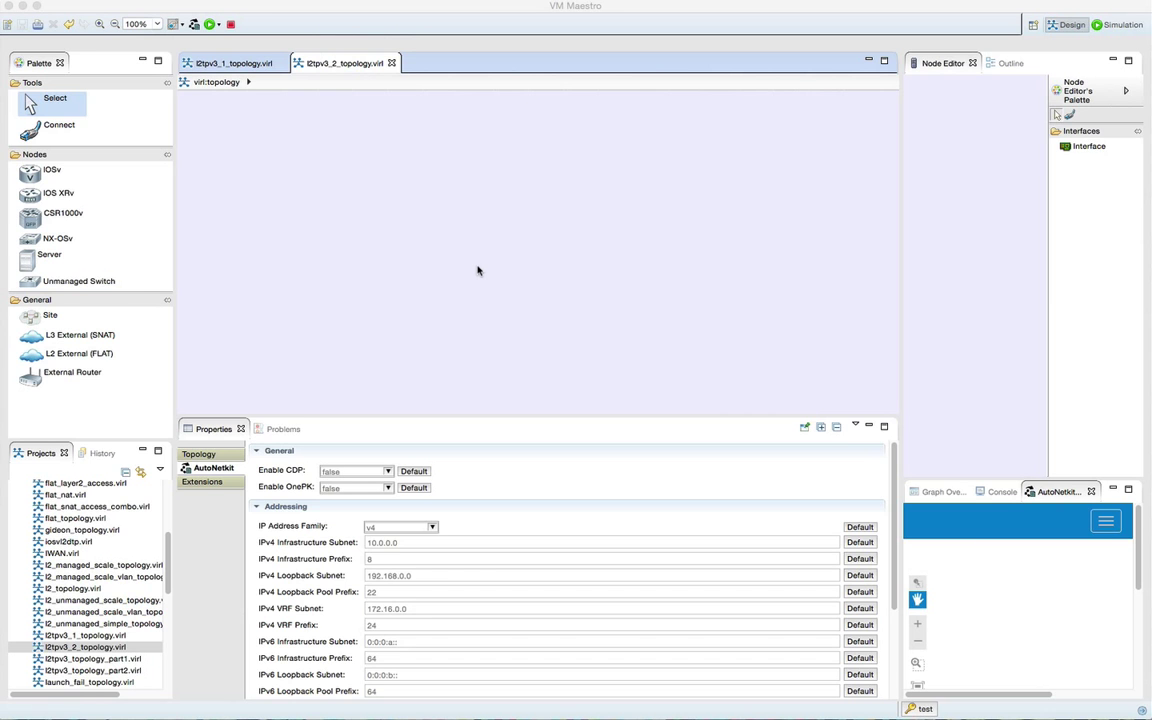
Place an External Router, an L2 External (FLAT) cloud and two IOSv routers in a row in l2tpv3_2_topology.virl.
click(75, 373)
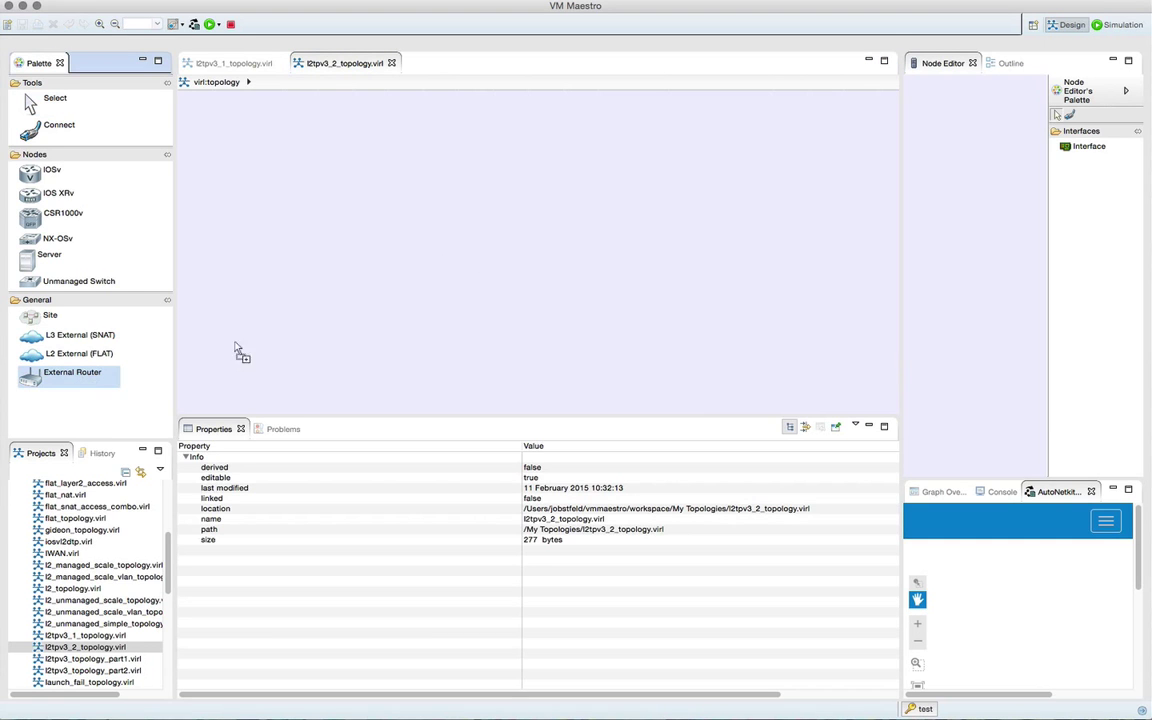
click(321, 269)
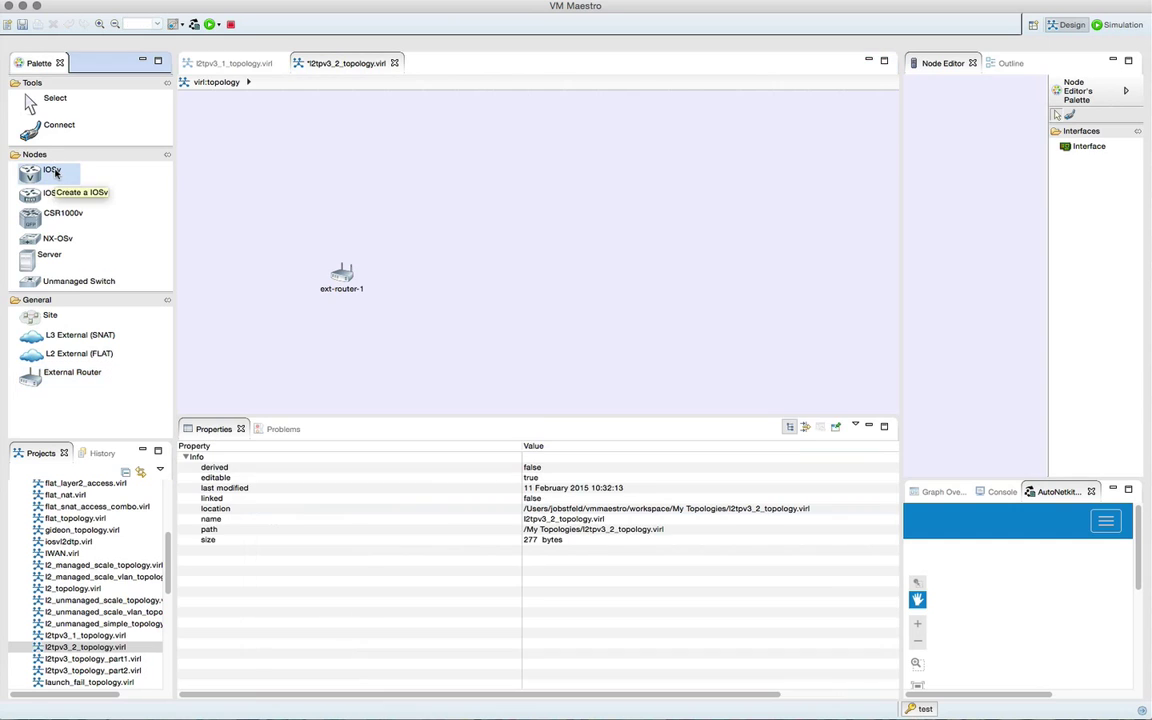
click(79, 353)
click(467, 283)
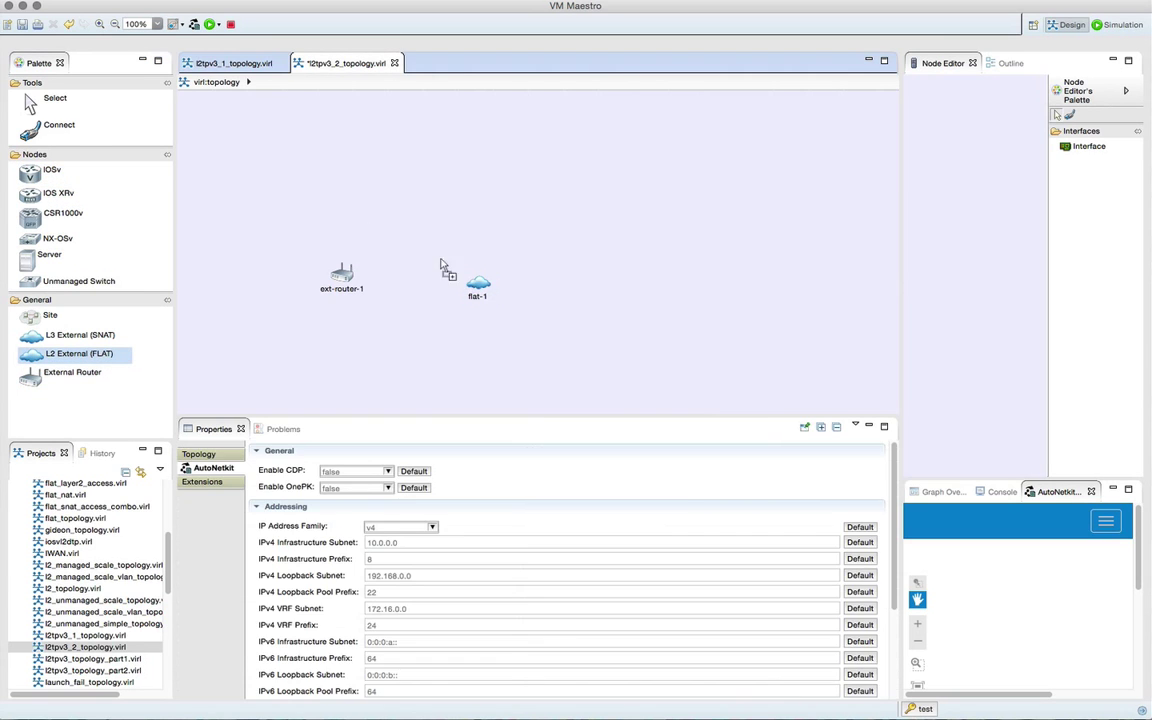
click(60, 172)
click(588, 284)
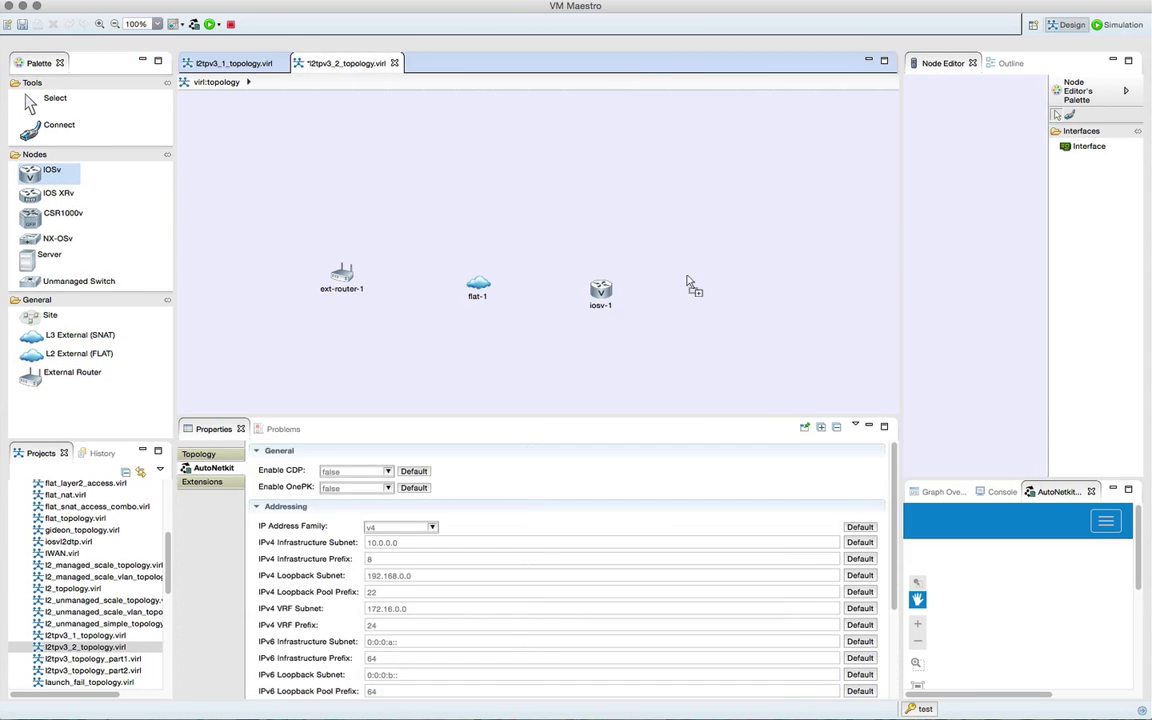
click(720, 292)
Rename the iosv-1 router in the second topology as l2tpv3_tunnel2.
click(88, 125)
click(55, 99)
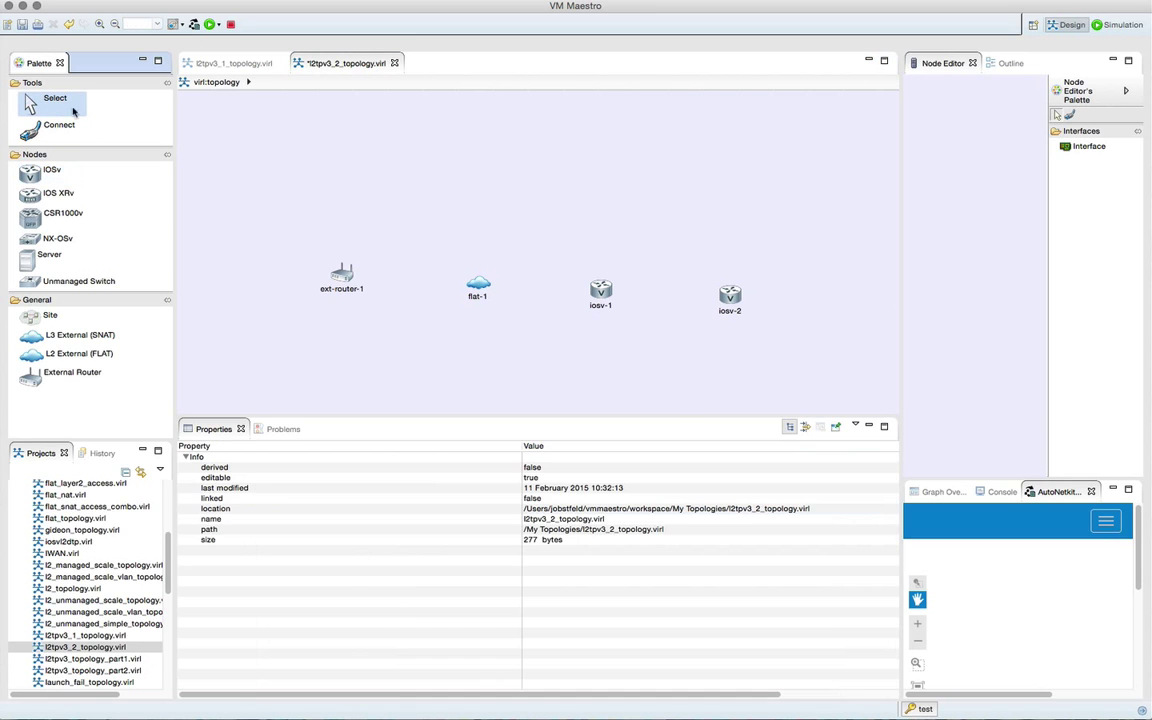
click(602, 291)
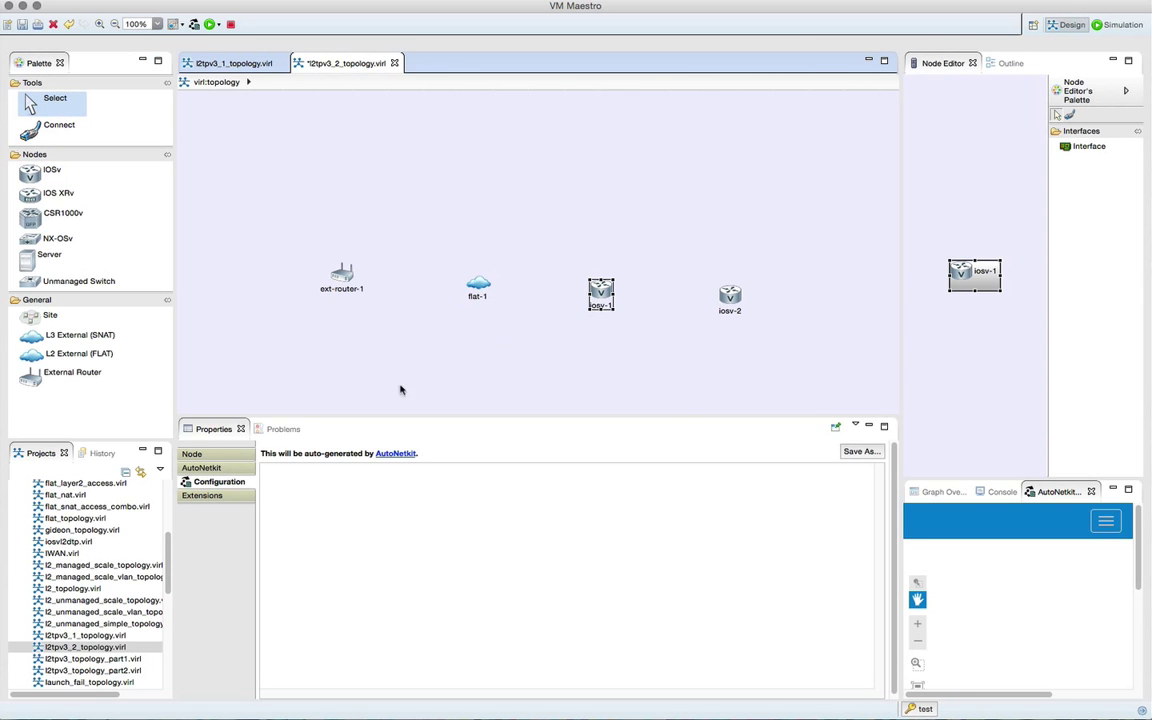
click(192, 454)
triple_click(349, 455)
key(BackSpace)
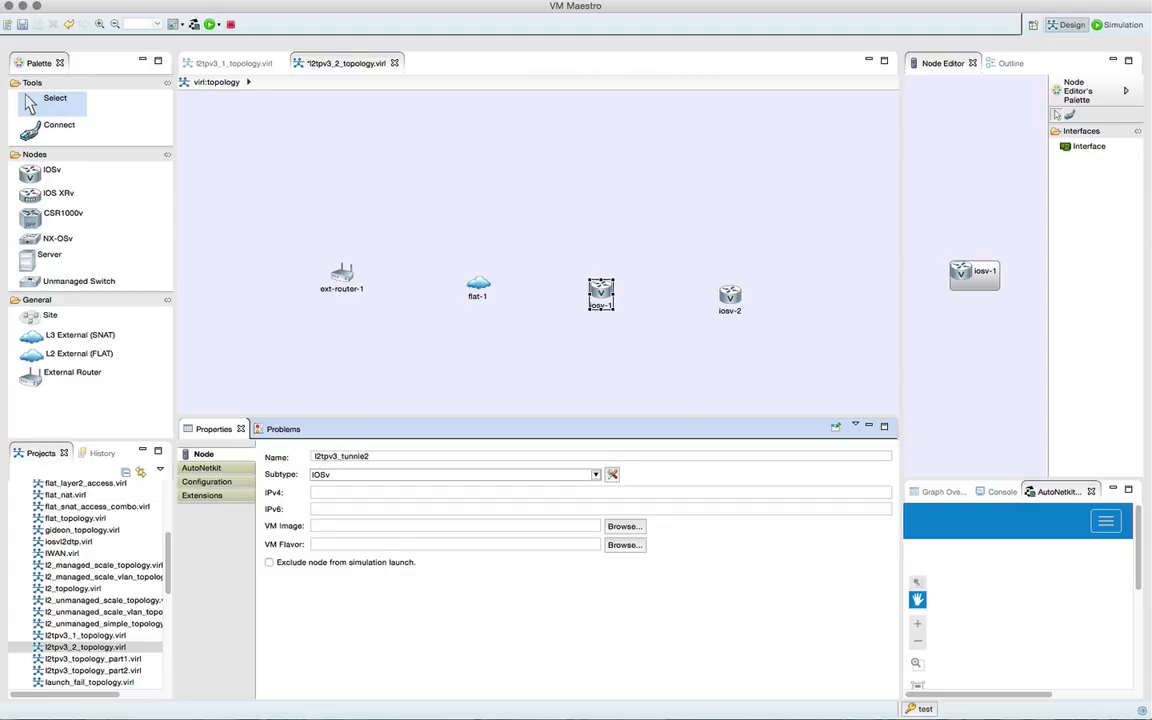
text(l2tpv3_tunnle2)
key(Return)
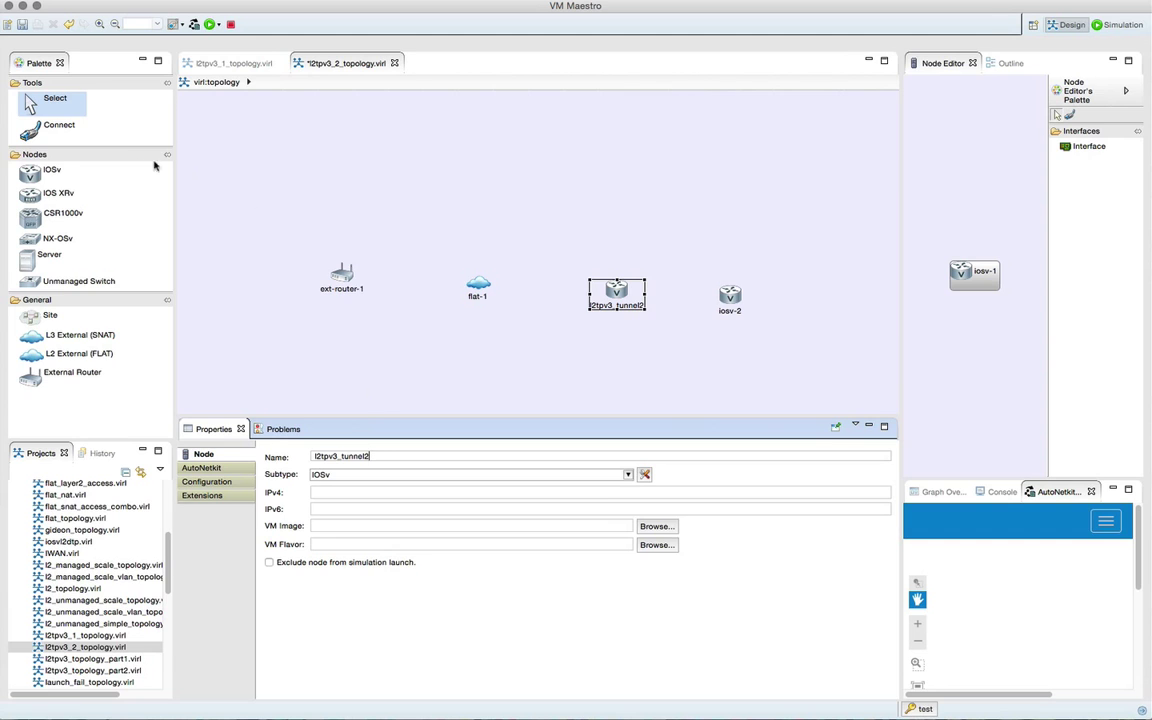
Connect ext-router-1 to flat-1, flat-1 to l2tpv3_tunnel2, and l2tpv3_tunnel2 to iosv-2.
click(60, 124)
click(345, 278)
click(478, 285)
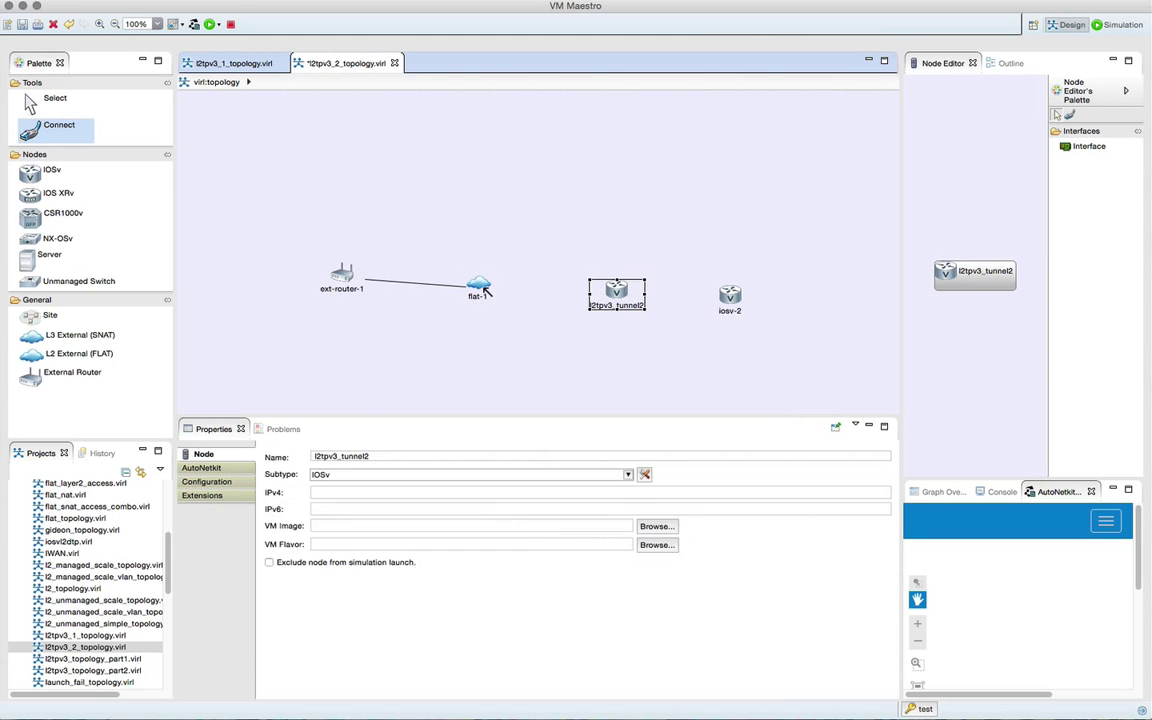
click(478, 285)
click(616, 290)
click(628, 292)
click(729, 296)
click(45, 98)
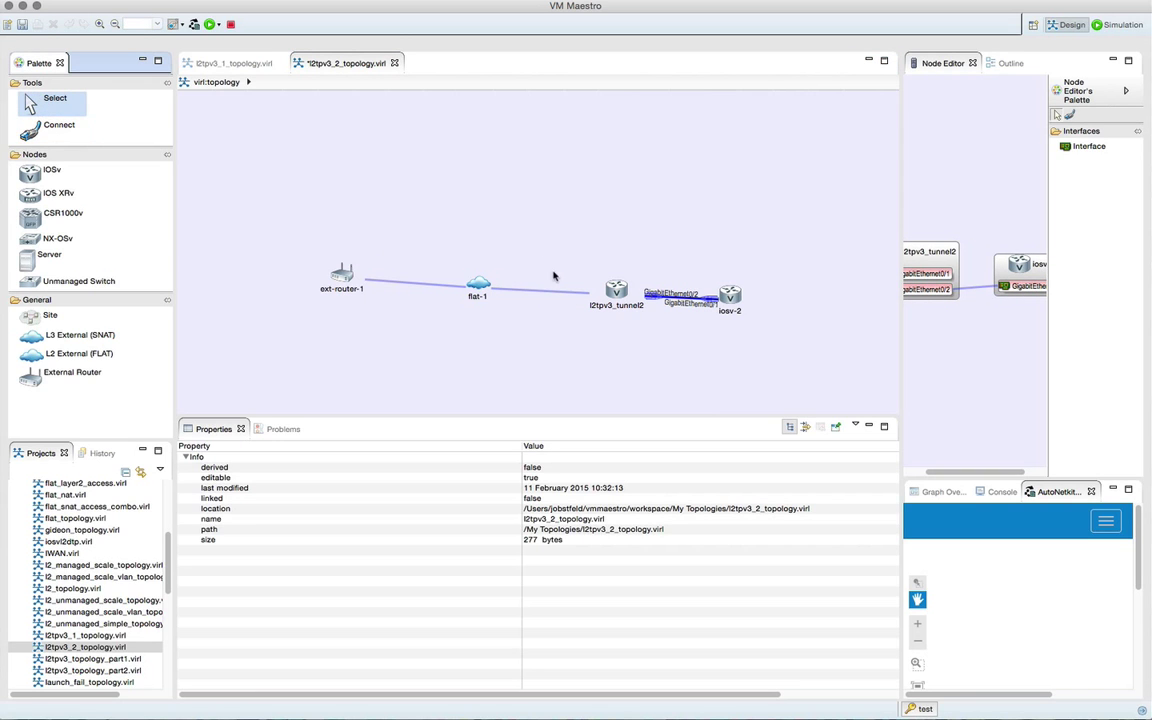
Set ext-router-1's External L2TPv3 attributes: remote loopback 192.168.200.2, local endpoint 10.200.200.1, netmask 30 and PseudoWire ID 200.
click(345, 280)
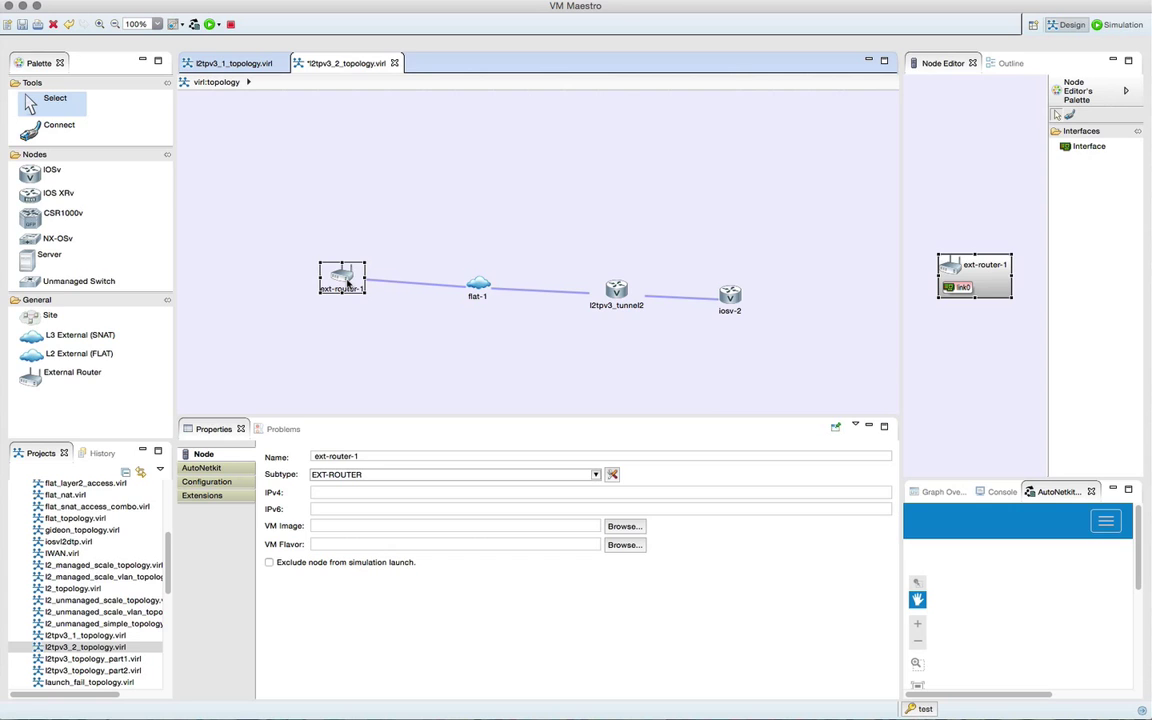
click(218, 469)
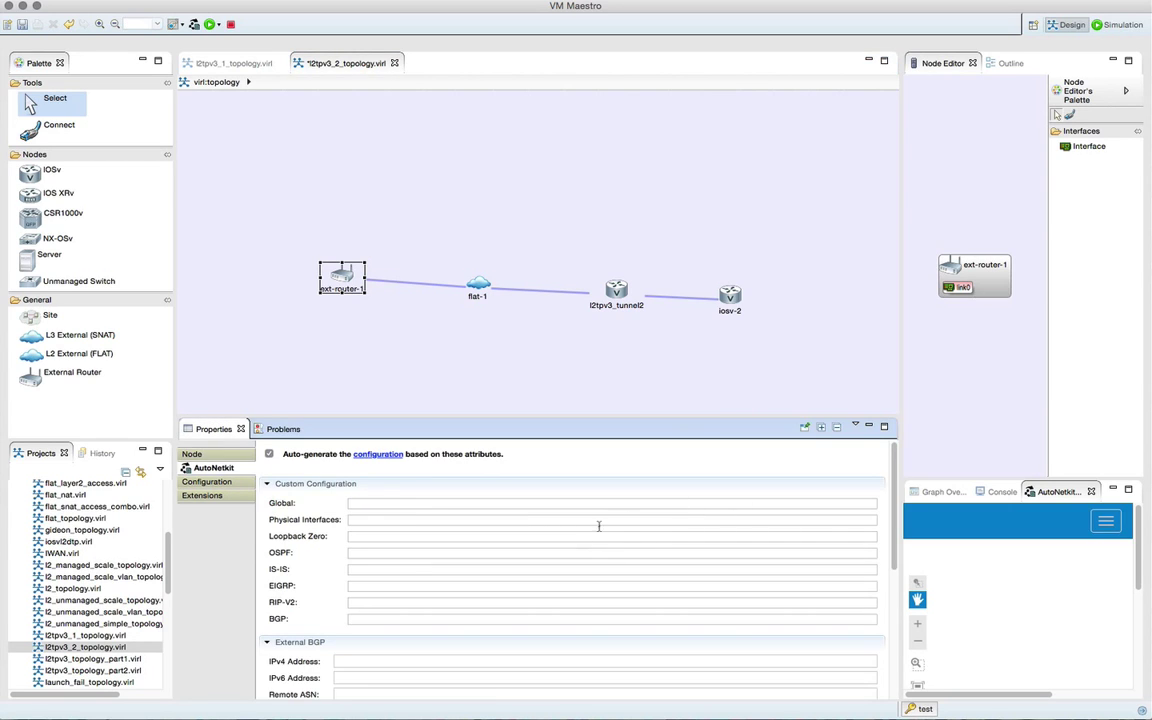
drag(895, 478, 887, 607)
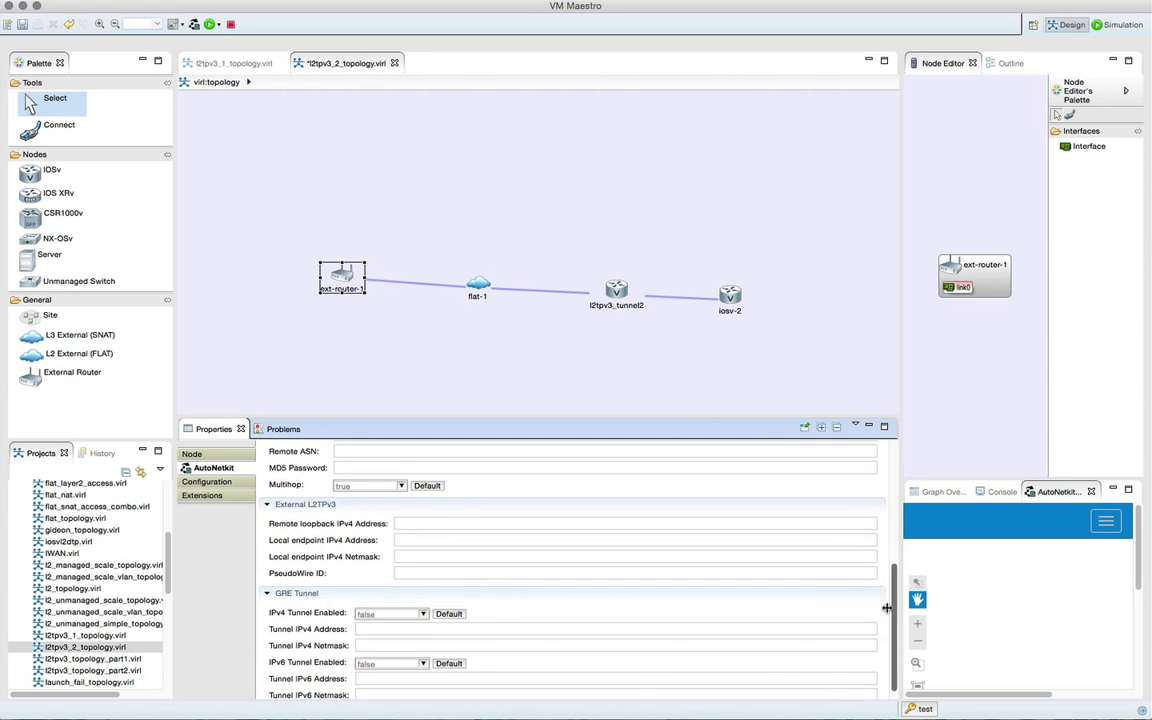
click(417, 523)
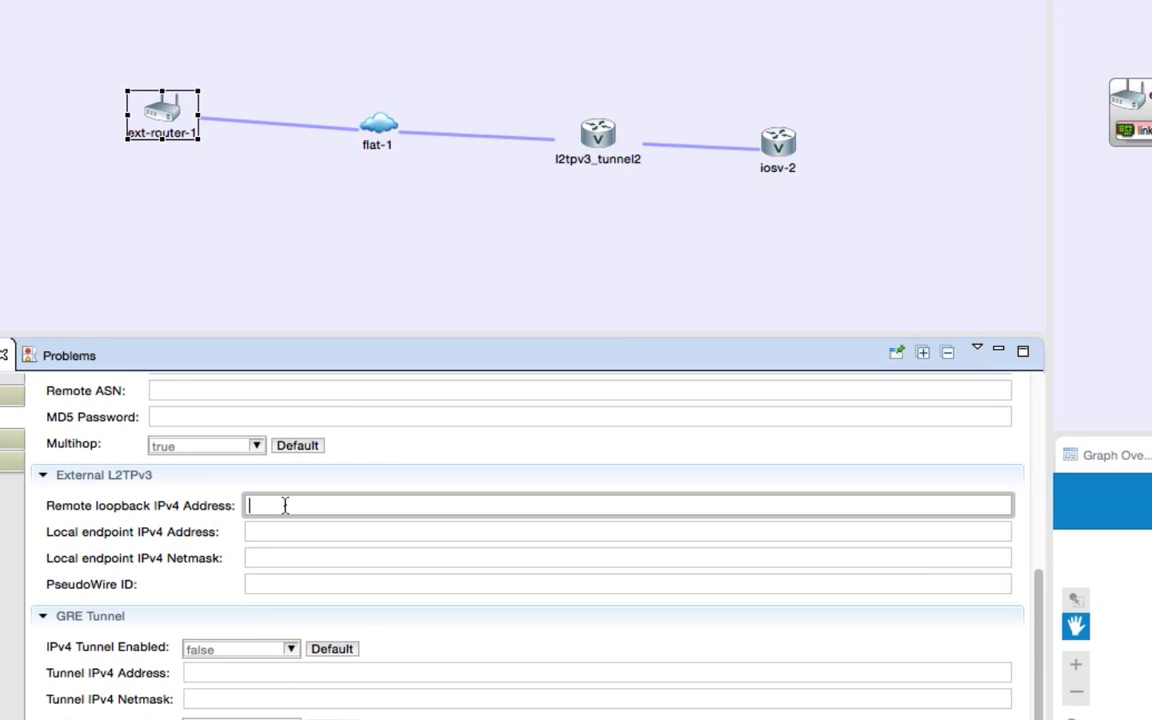
text(192.168.200.2)
click(250, 531)
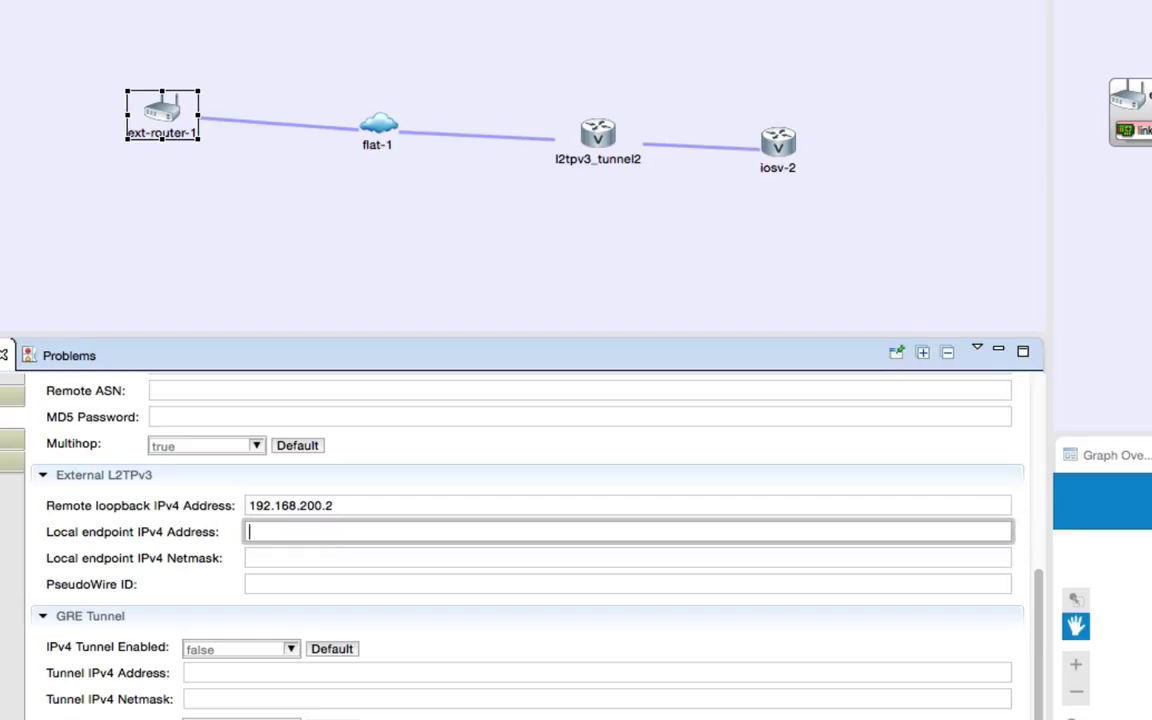
text(10.200.200.1)
click(250, 558)
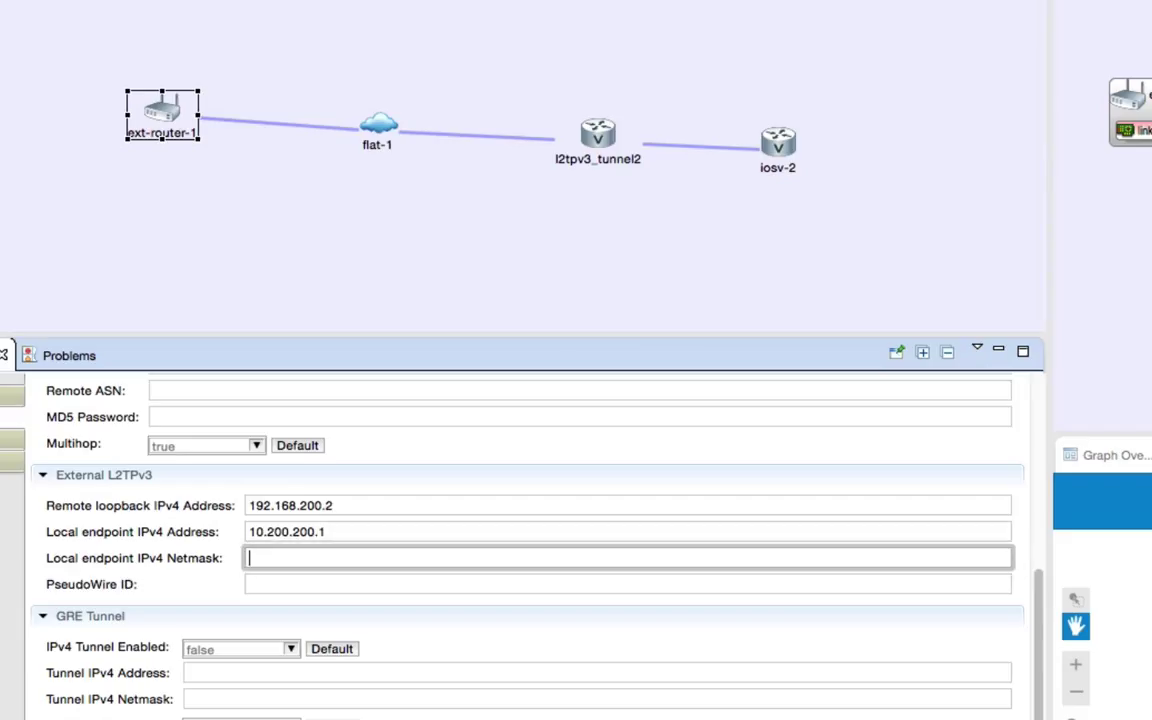
text(30)
click(250, 584)
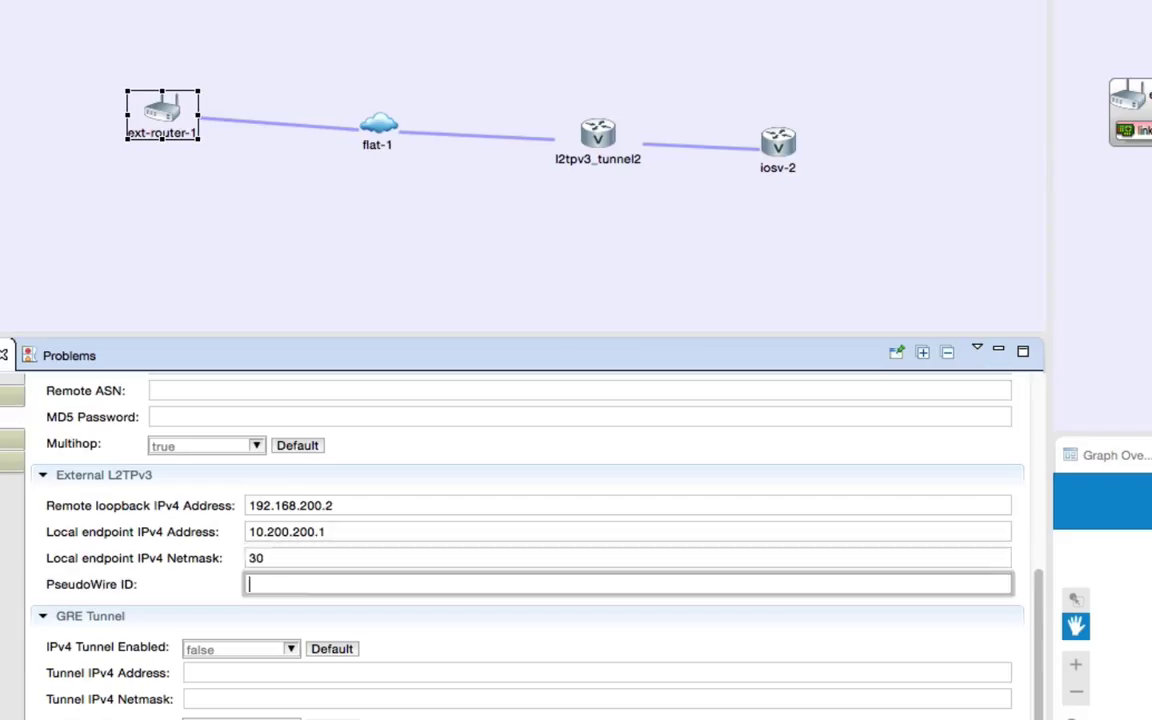
text(200)
Set iosv-2's External L2TPv3 attributes: remote loopback 192.168.200.1, local endpoint 10.200.200.2, netmask 30 and PseudoWire ID 200.
click(776, 143)
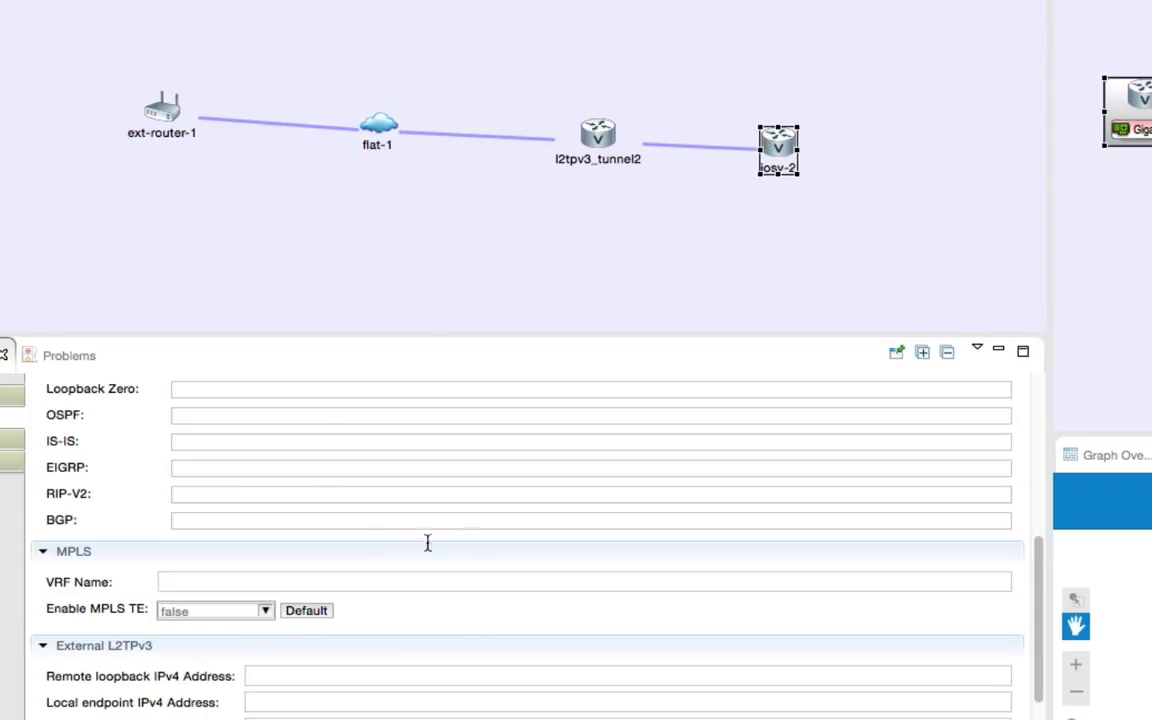
scroll(493, 632, down, 5)
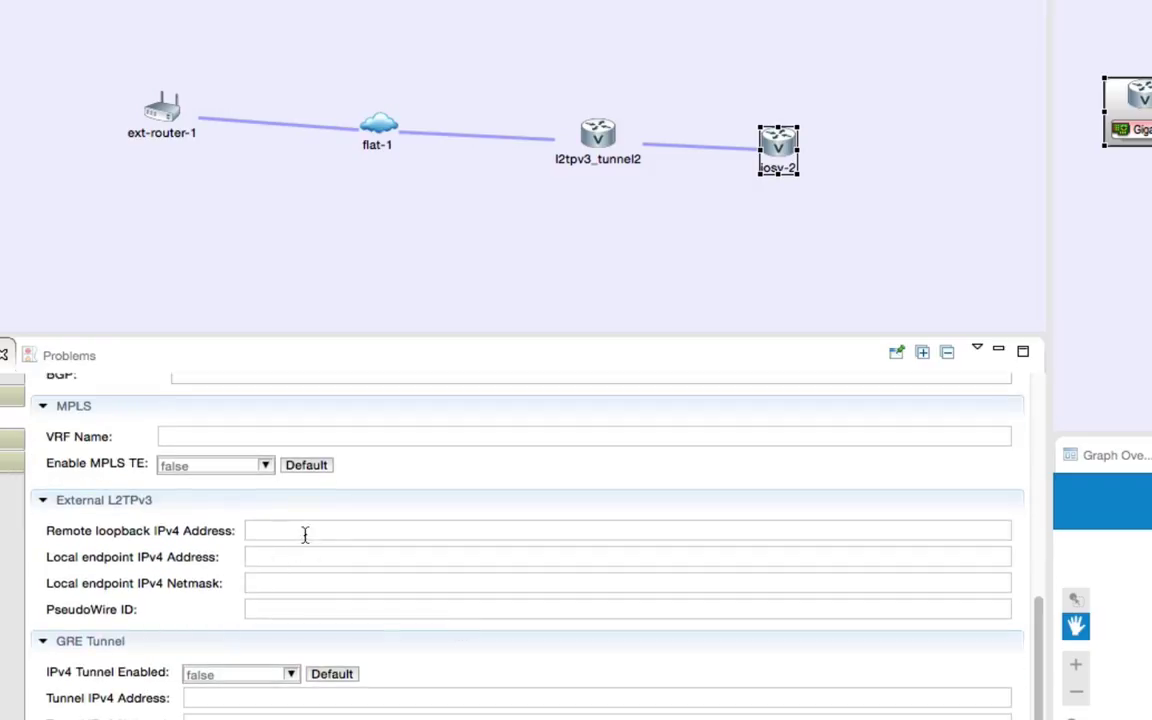
click(305, 531)
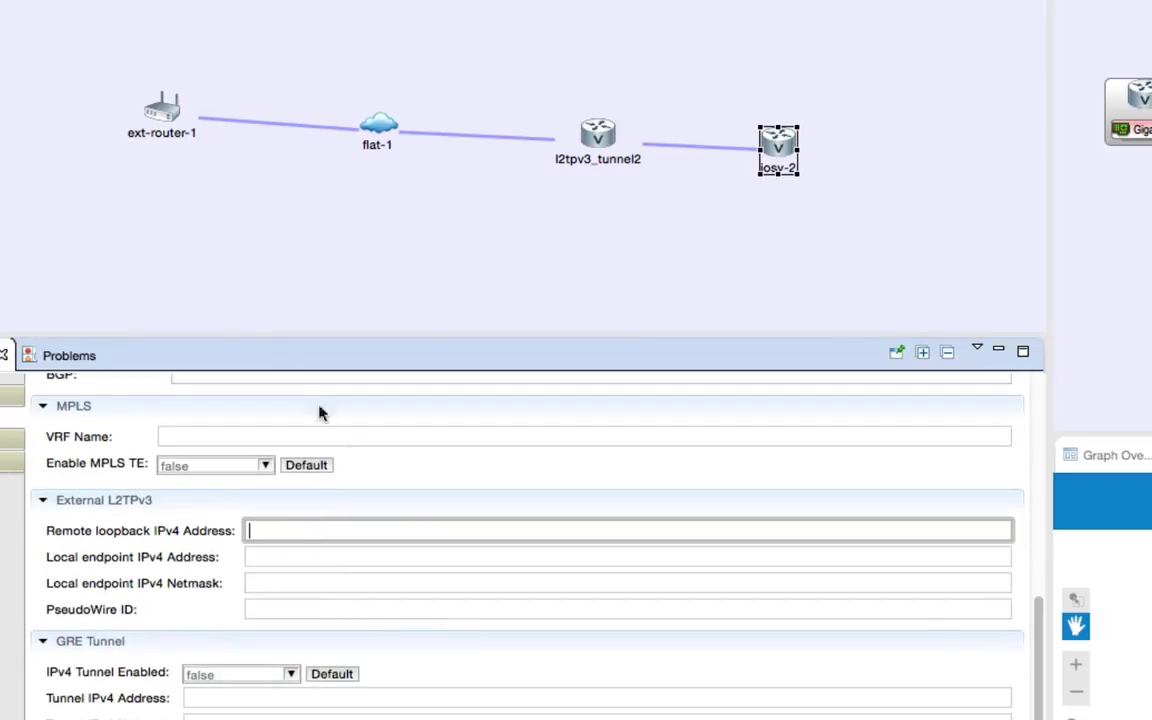
text(192.16800.)
key(BackSpace)
key(BackSpace)
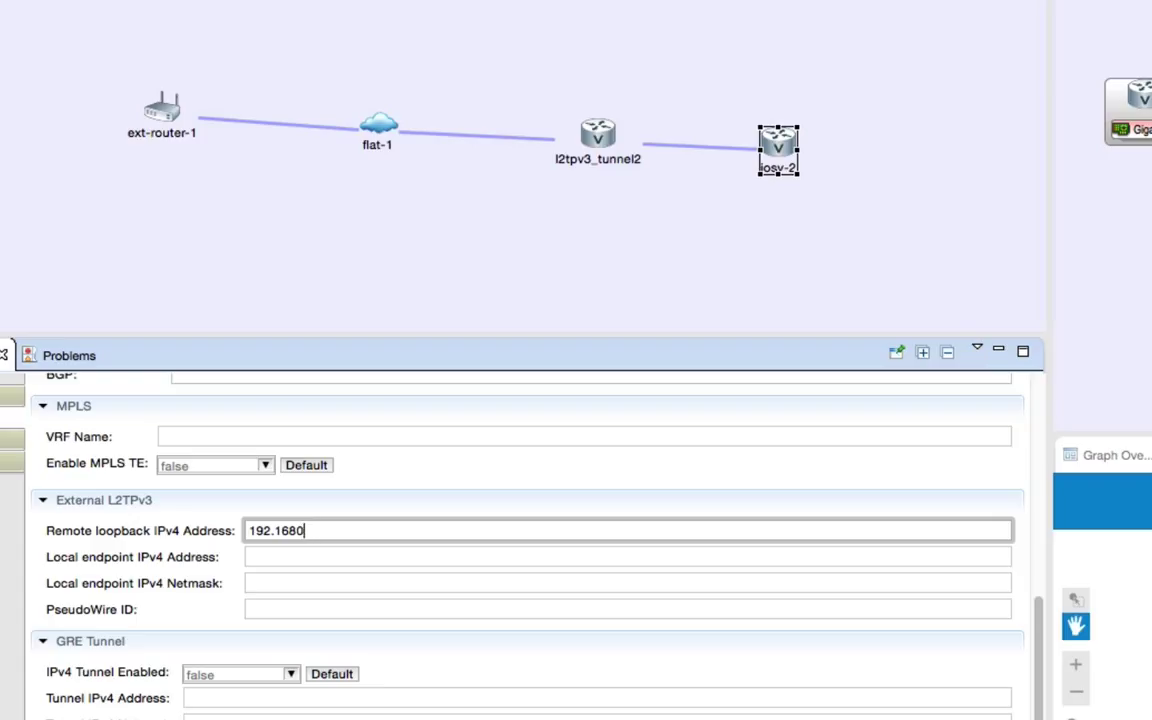
text(.200.1)
click(249, 557)
text(10.200.200.2)
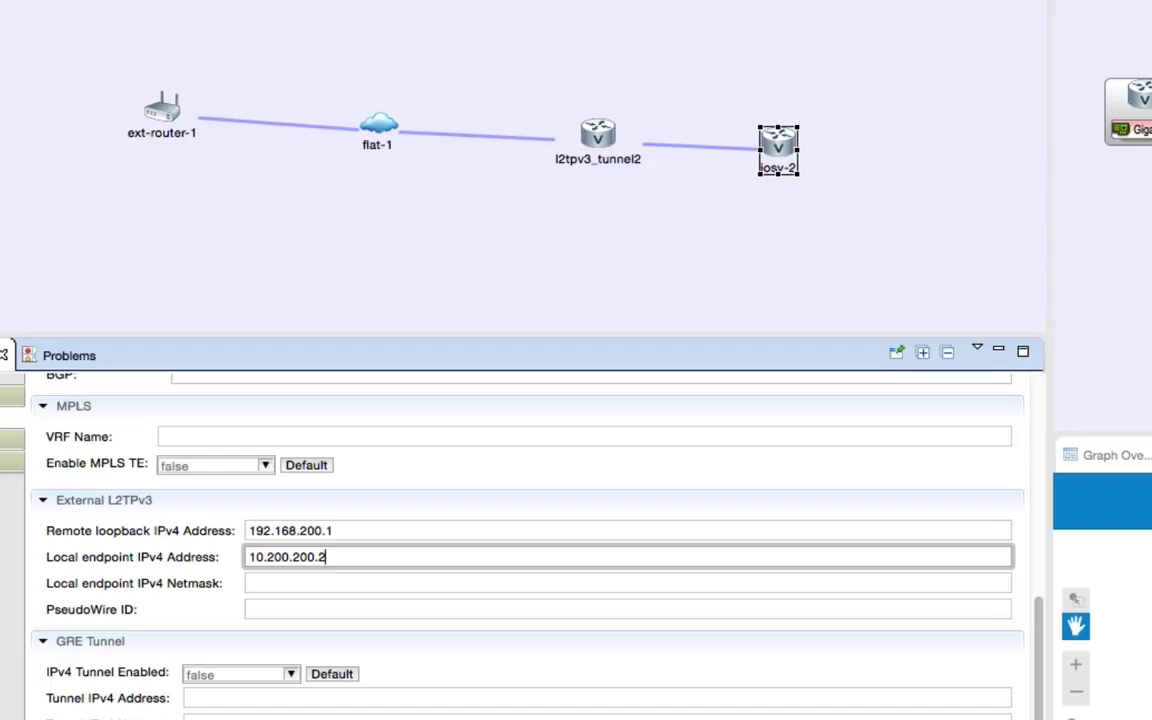
click(250, 583)
text(30)
key(Tab)
text(200)
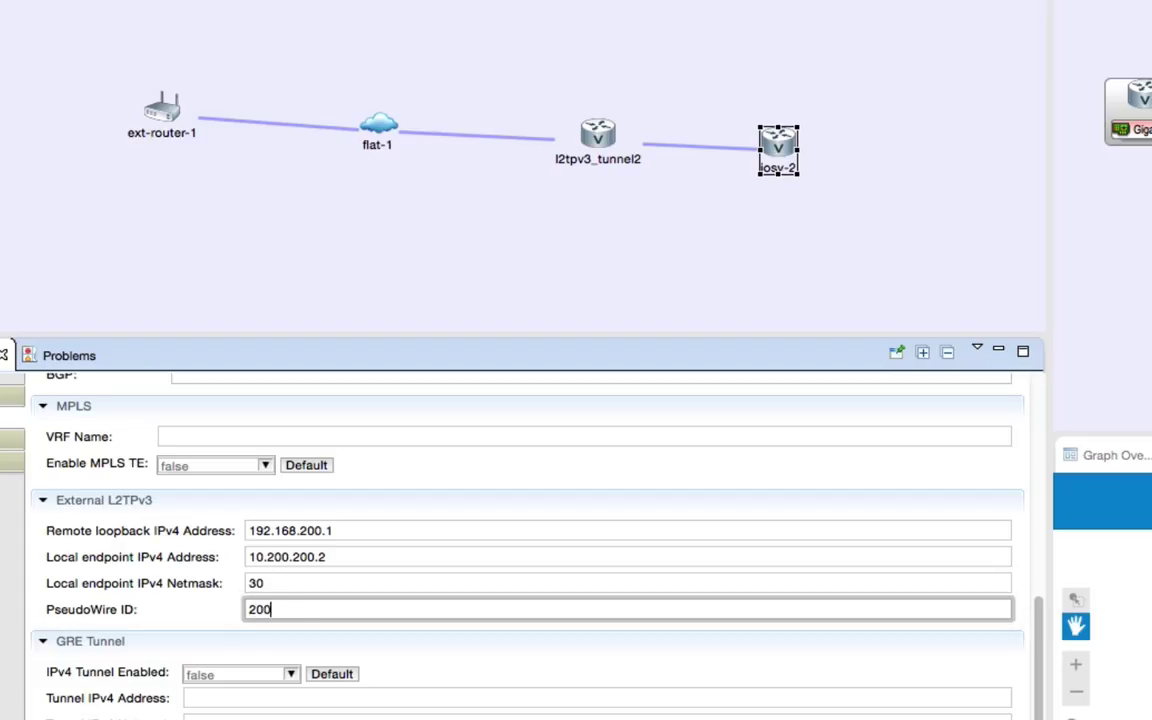
Generate the second topology's router configurations with AutoNetkit and review the interface sections of iosv-2's configuration.
click(166, 127)
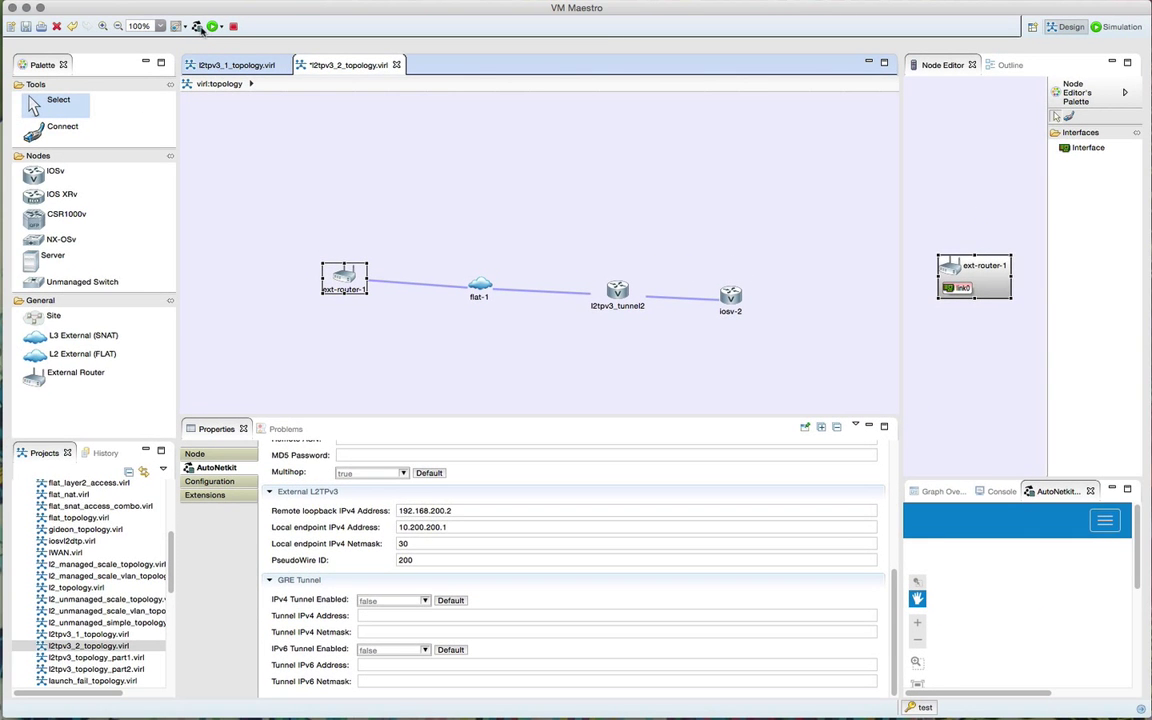
click(199, 27)
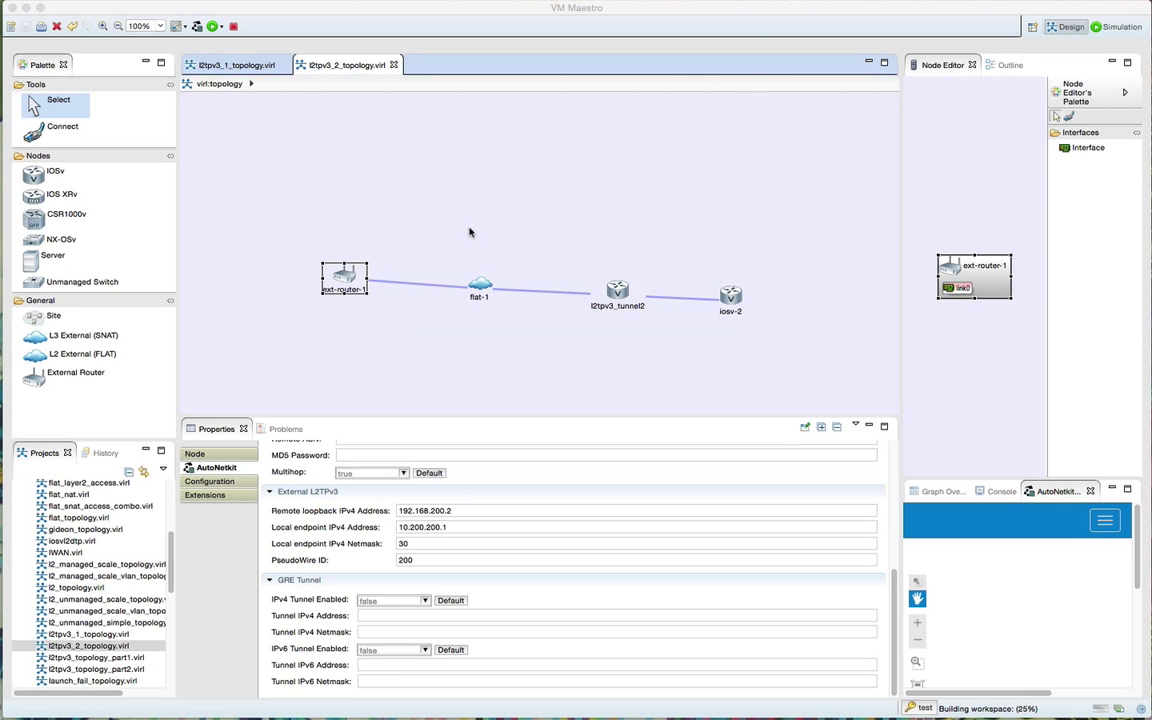
click(731, 297)
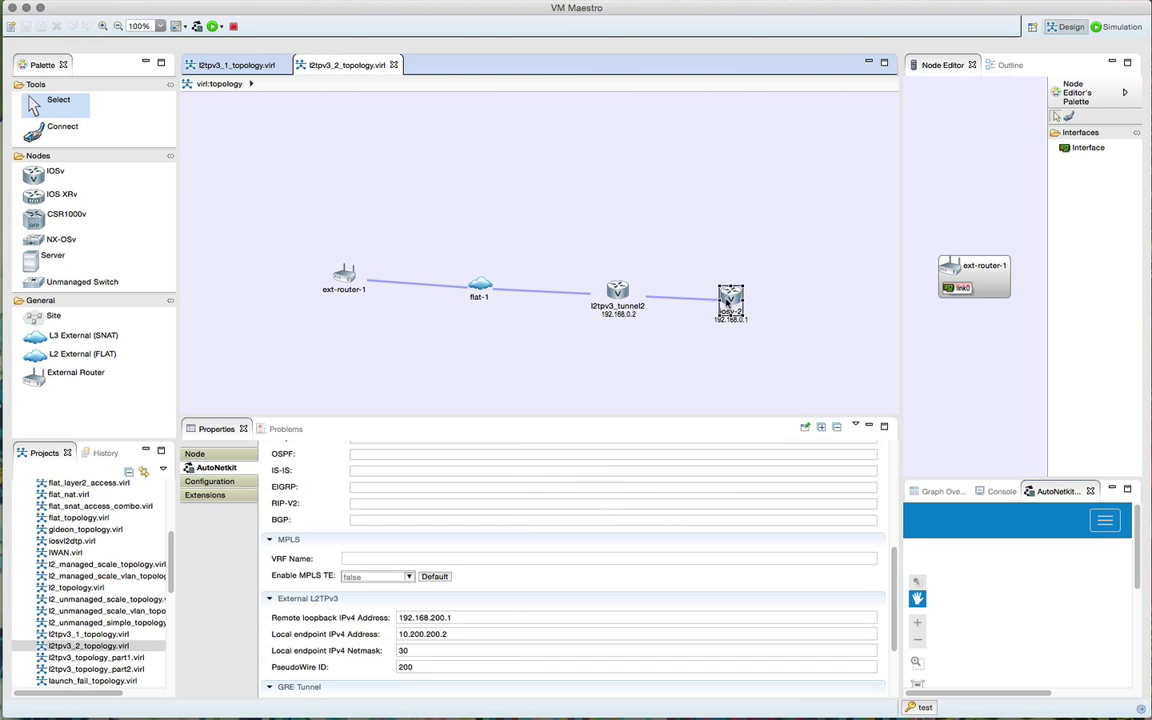
click(247, 483)
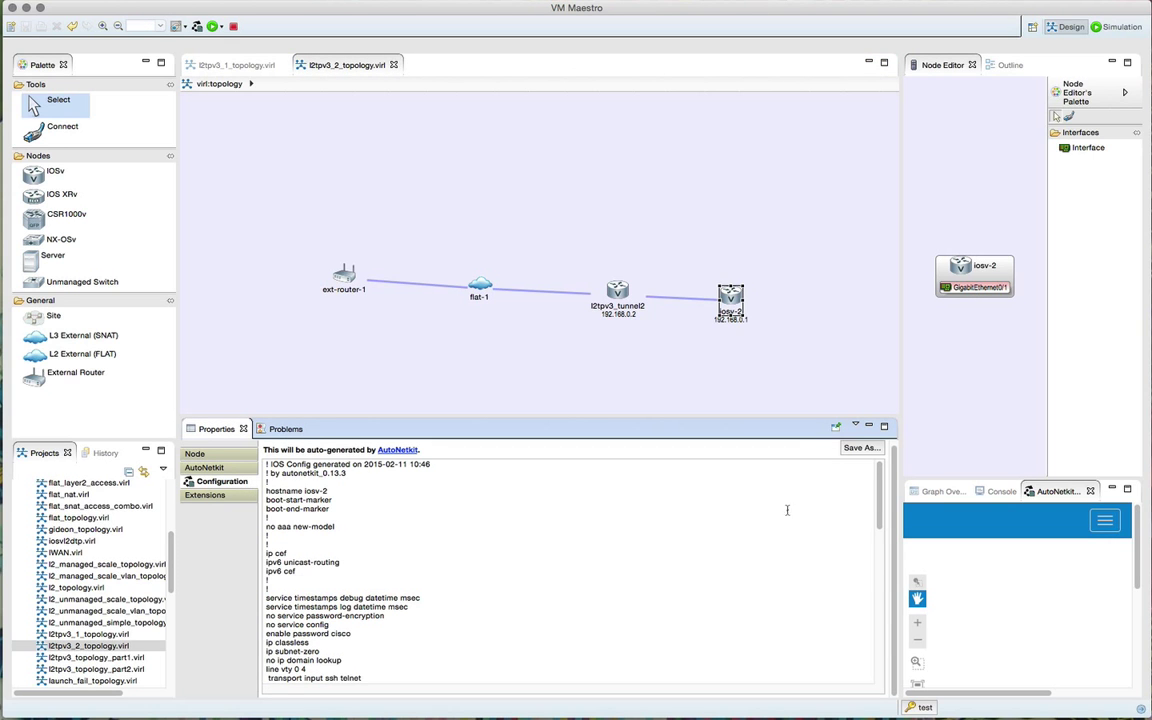
scroll(767, 513, down, 7)
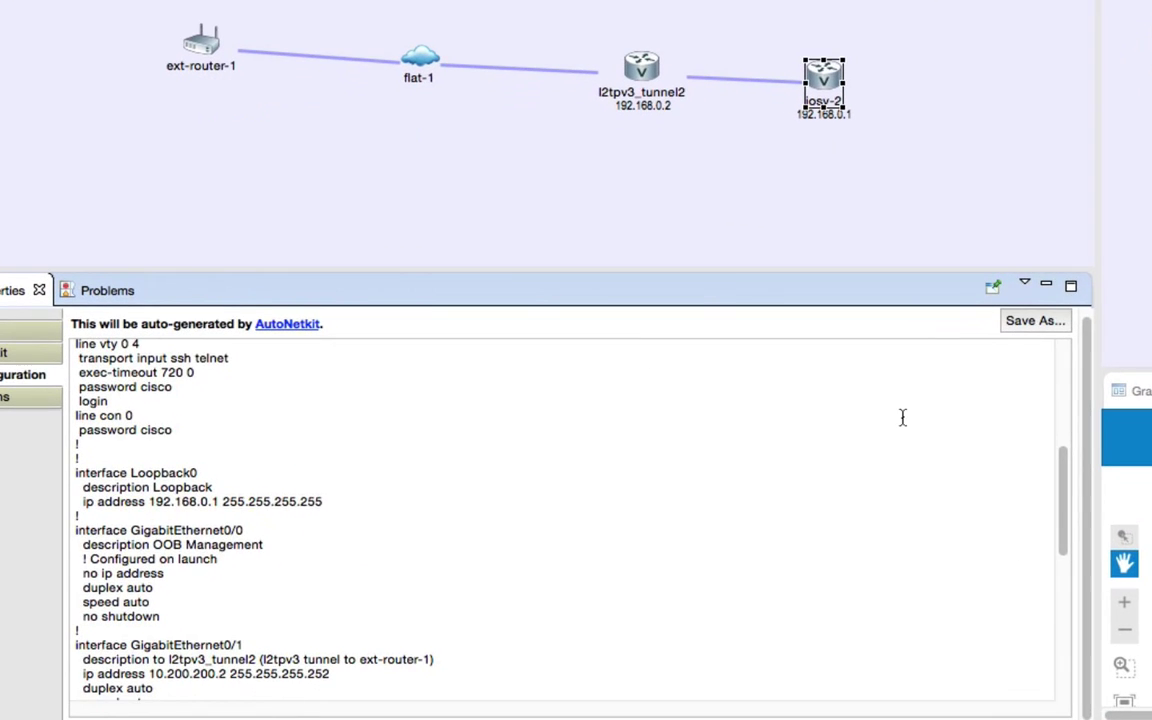
scroll(715, 528, down, 1)
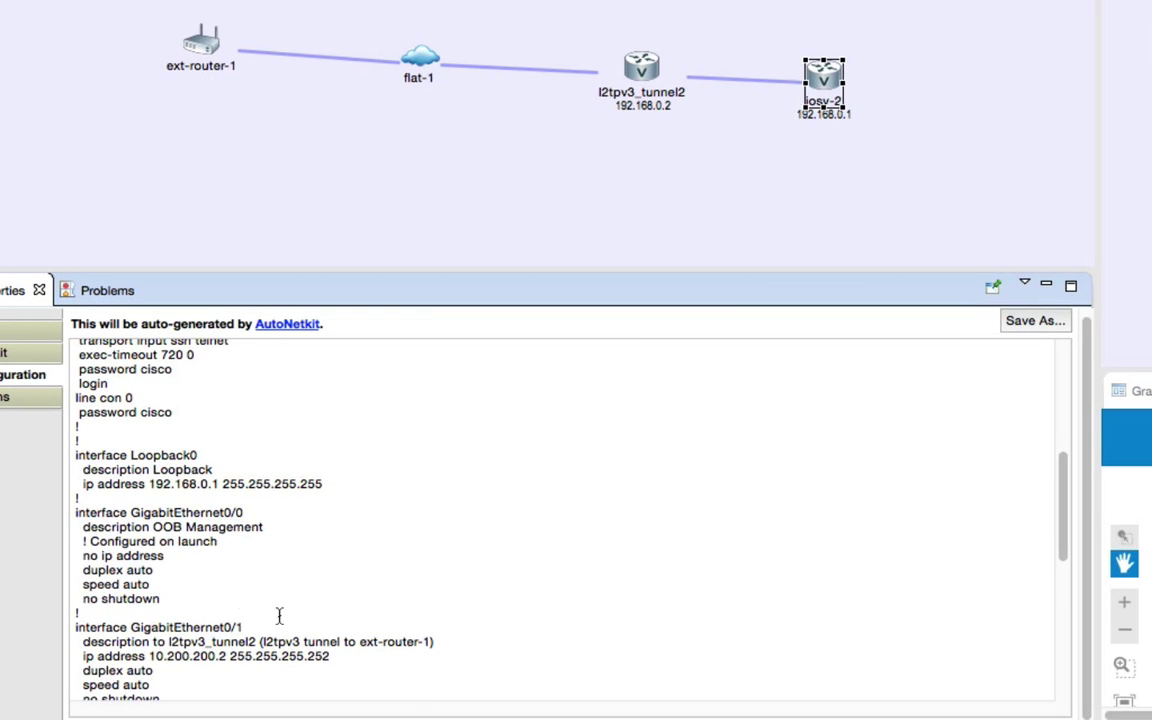
scroll(424, 627, down, 1)
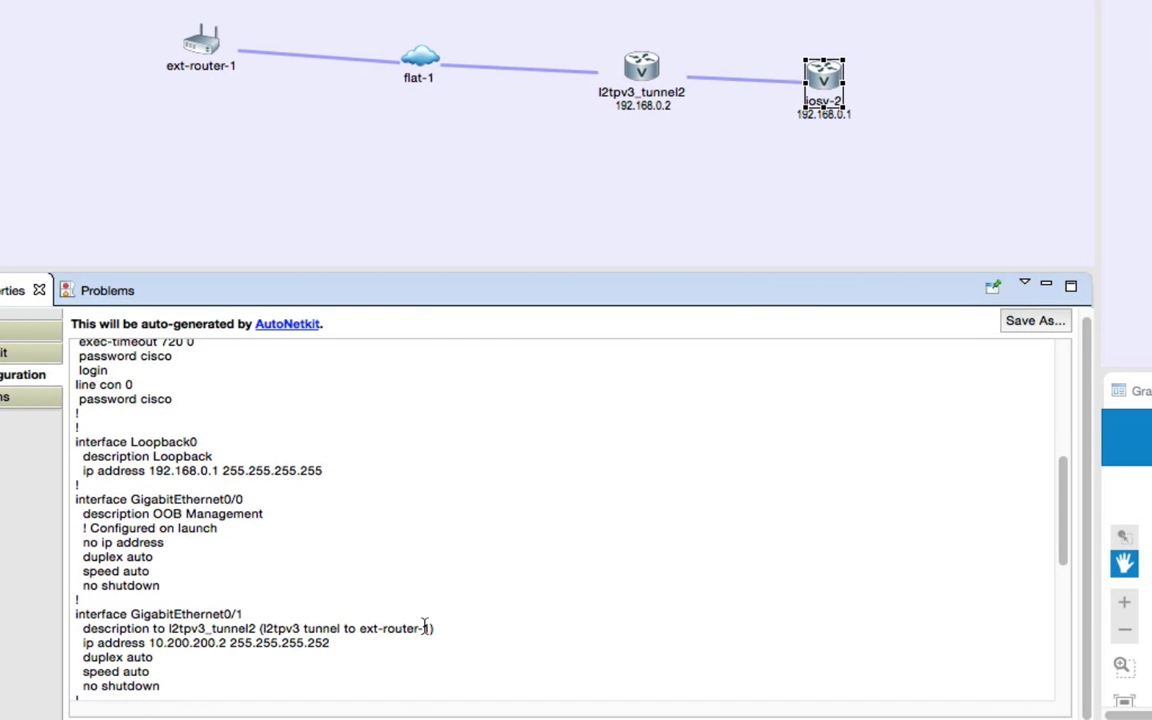
scroll(424, 627, down, 4)
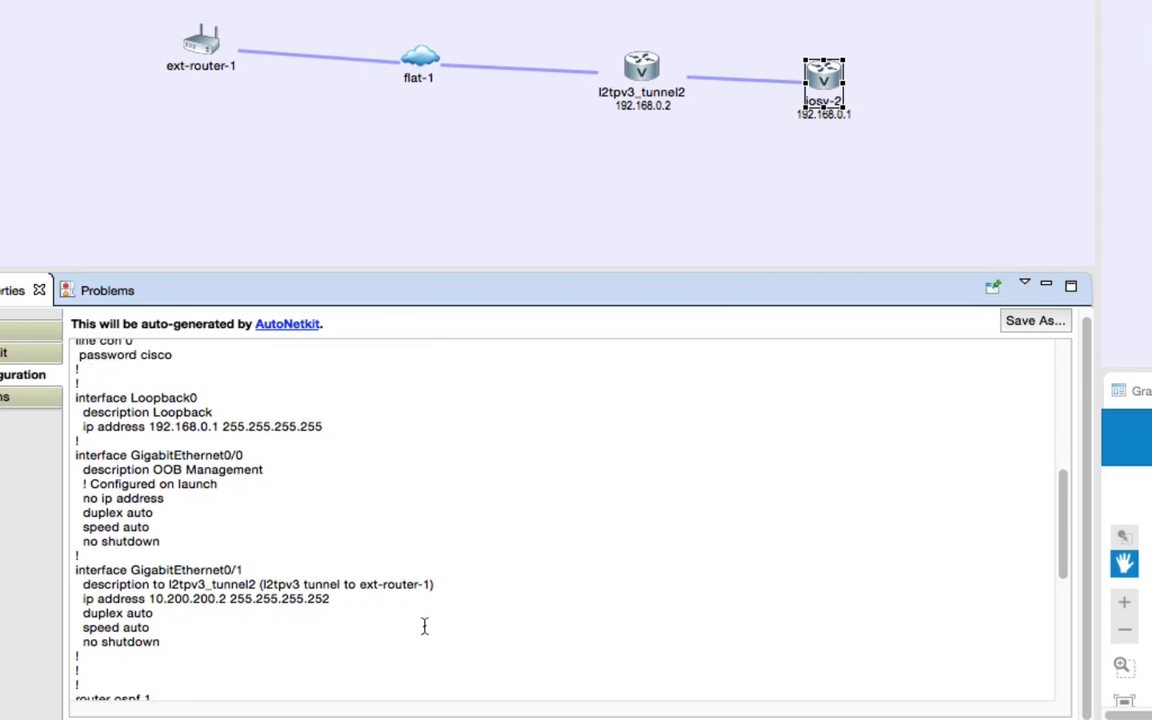
Examine l2tpv3_tunnel2's generated configuration, including the pseudowire class, loopbacks, GigabitEthernet interfaces and xconnect statement.
click(641, 68)
scroll(614, 452, up, 10)
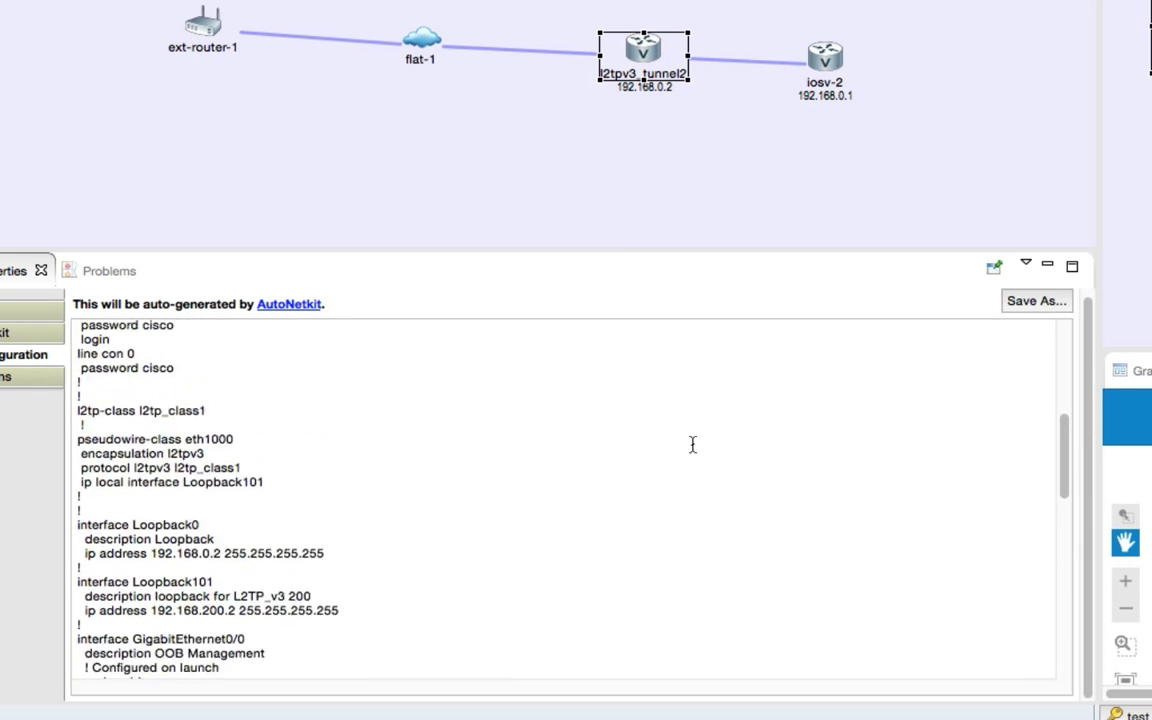
scroll(692, 444, down, 3)
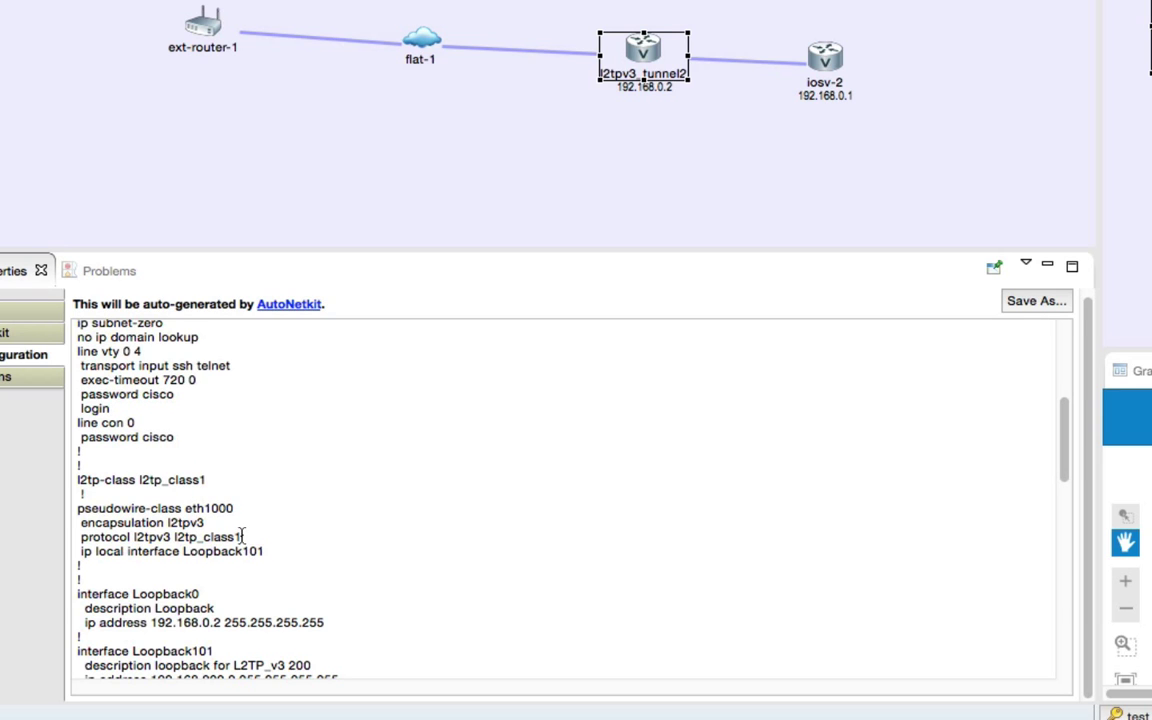
scroll(241, 537, down, 1)
scroll(240, 536, down, 3)
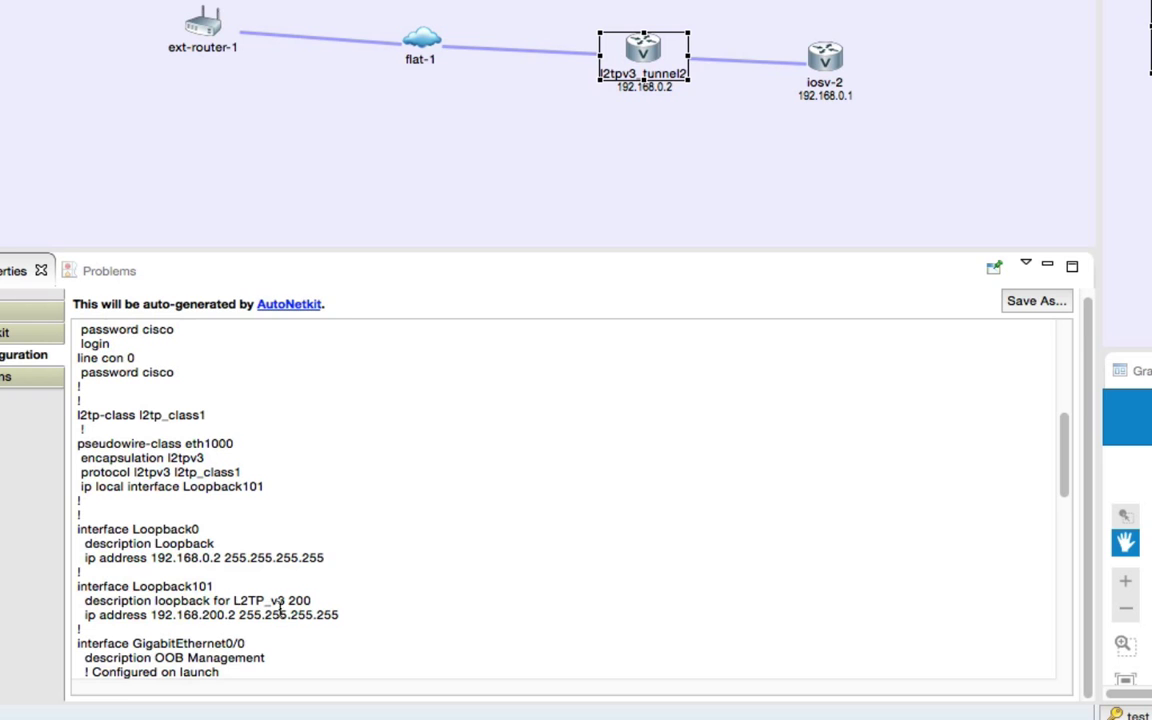
scroll(258, 608, down, 1)
scroll(258, 608, down, 15)
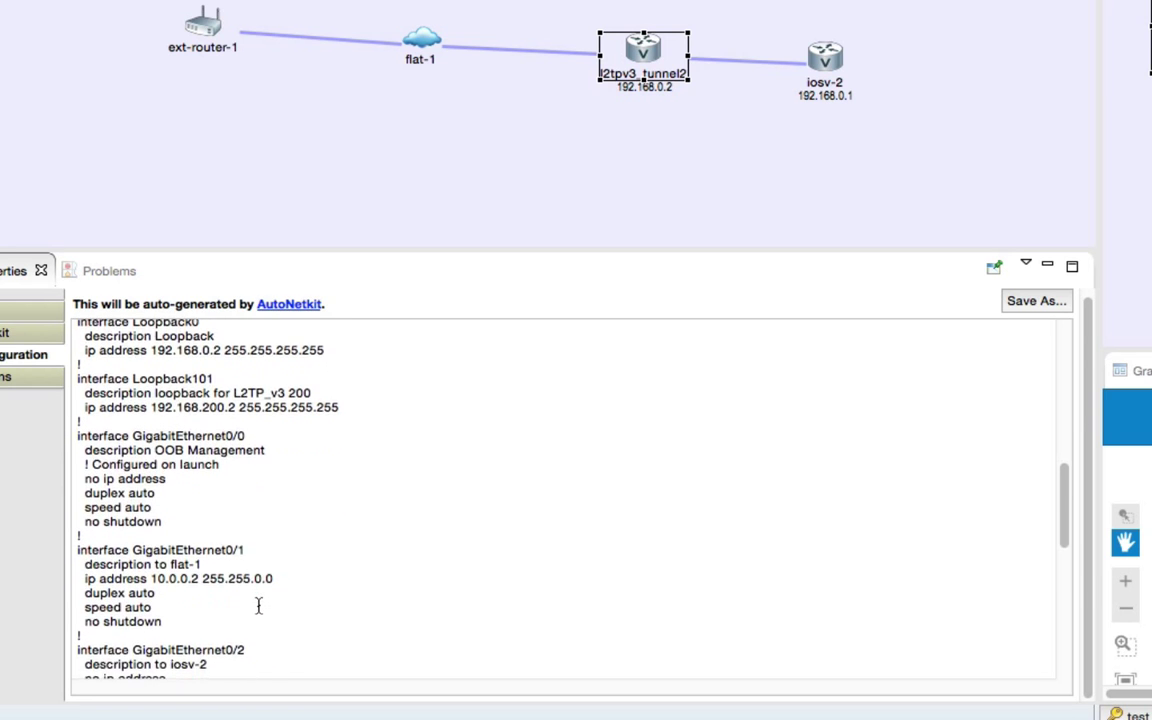
scroll(258, 606, down, 8)
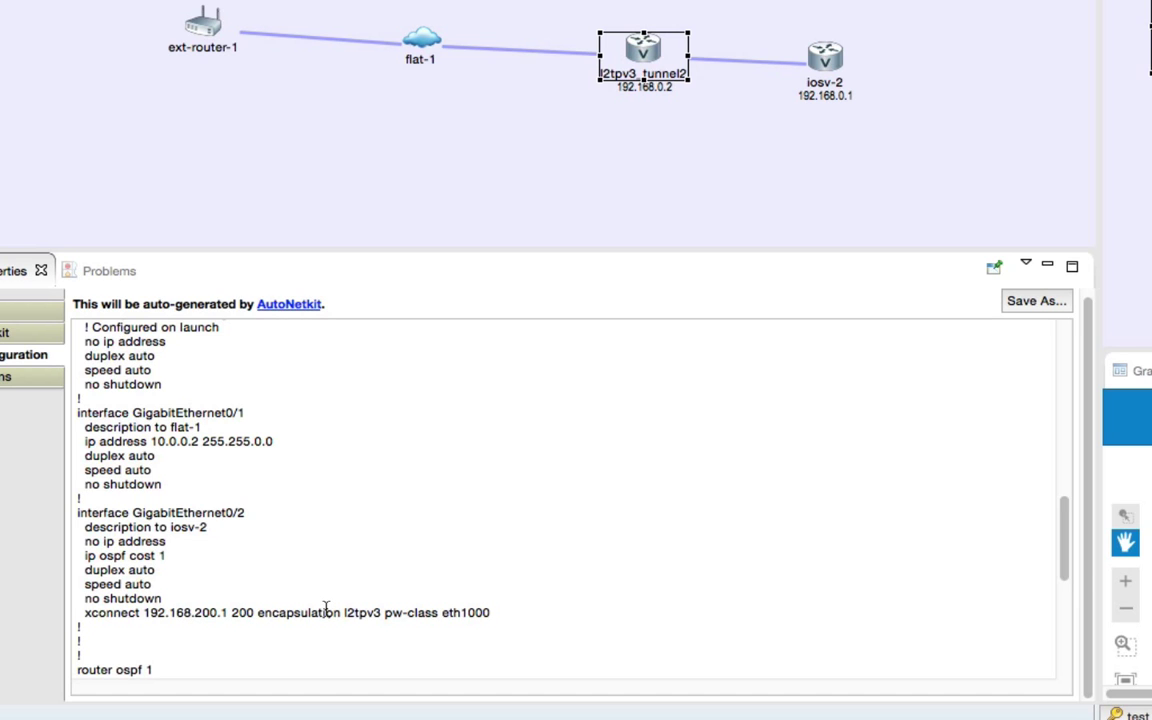
scroll(325, 609, down, 14)
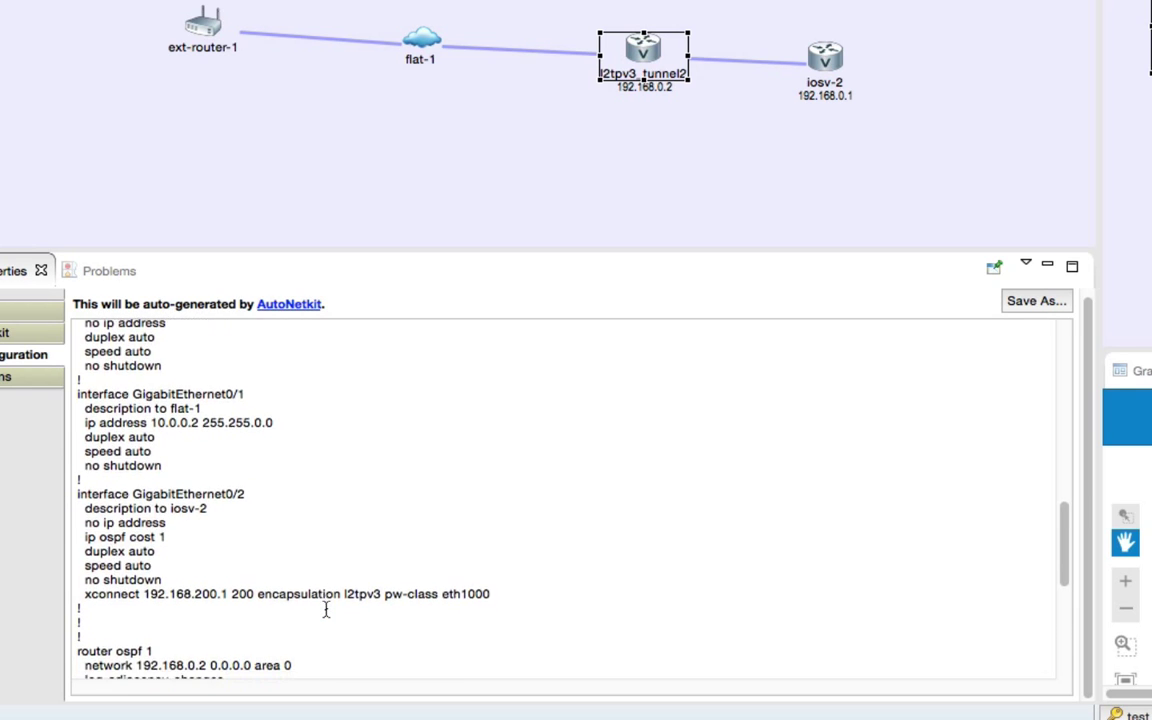
Add the statement "network 172.16.1.0 0.0.0.255 area 0" under router ospf 1 in l2tpv3_tunnel2's configuration.
scroll(325, 609, down, 4)
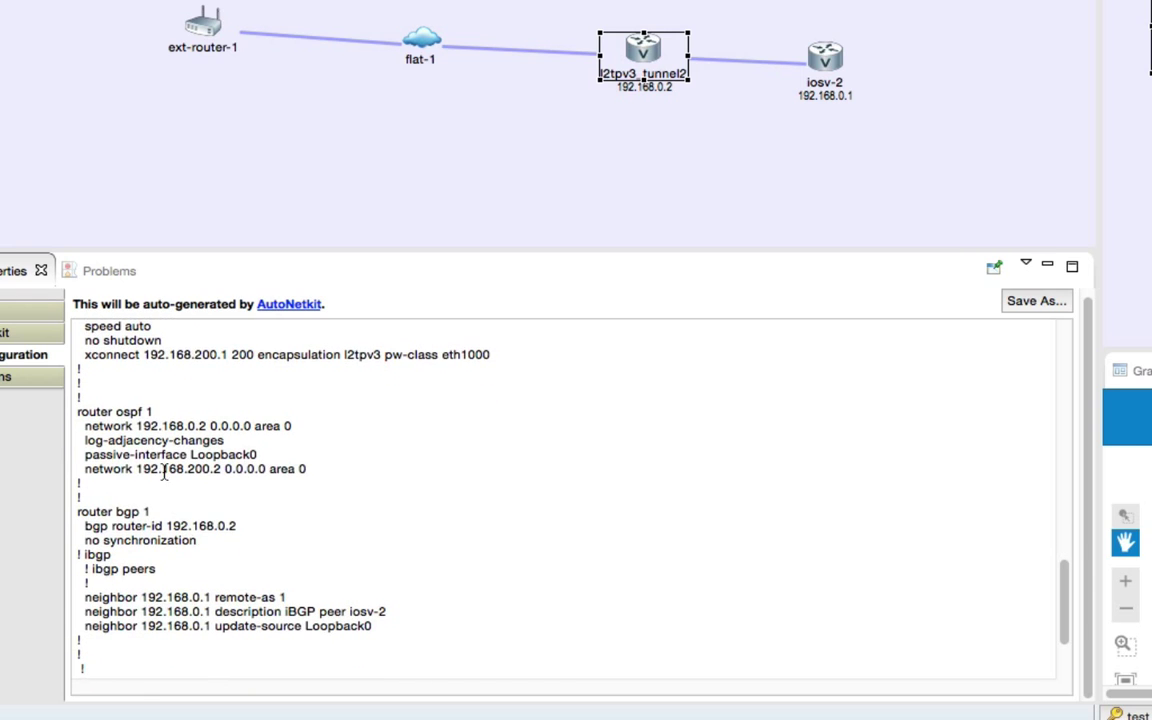
click(318, 466)
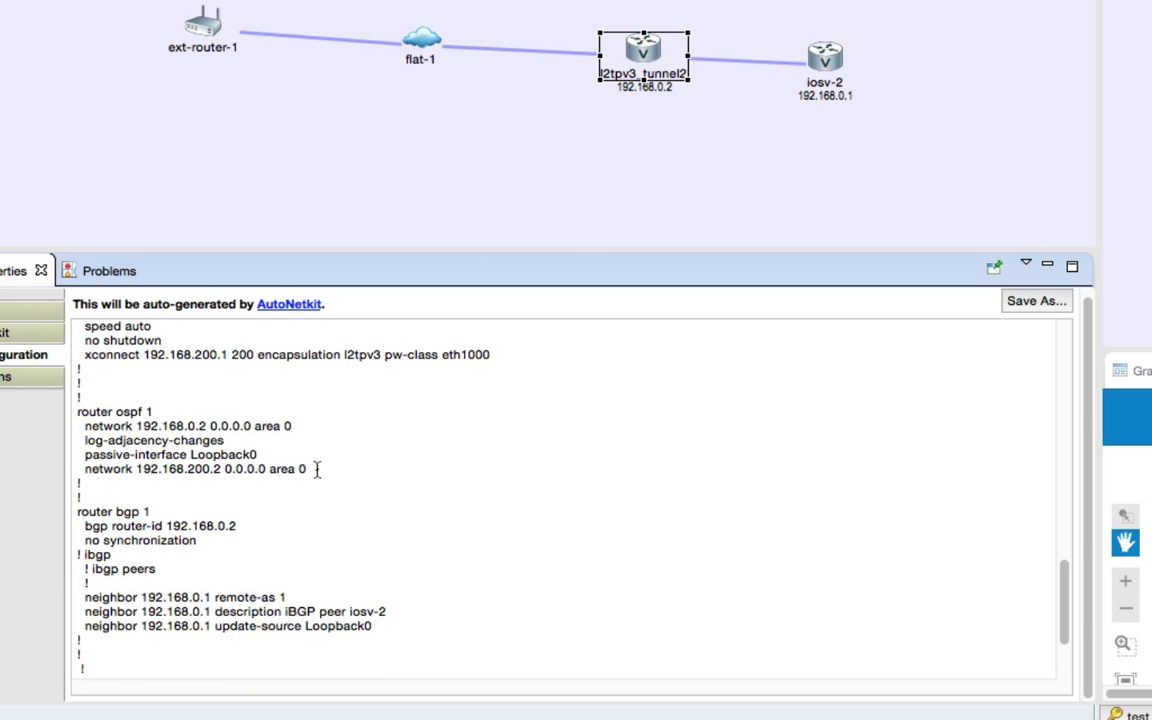
key(Return)
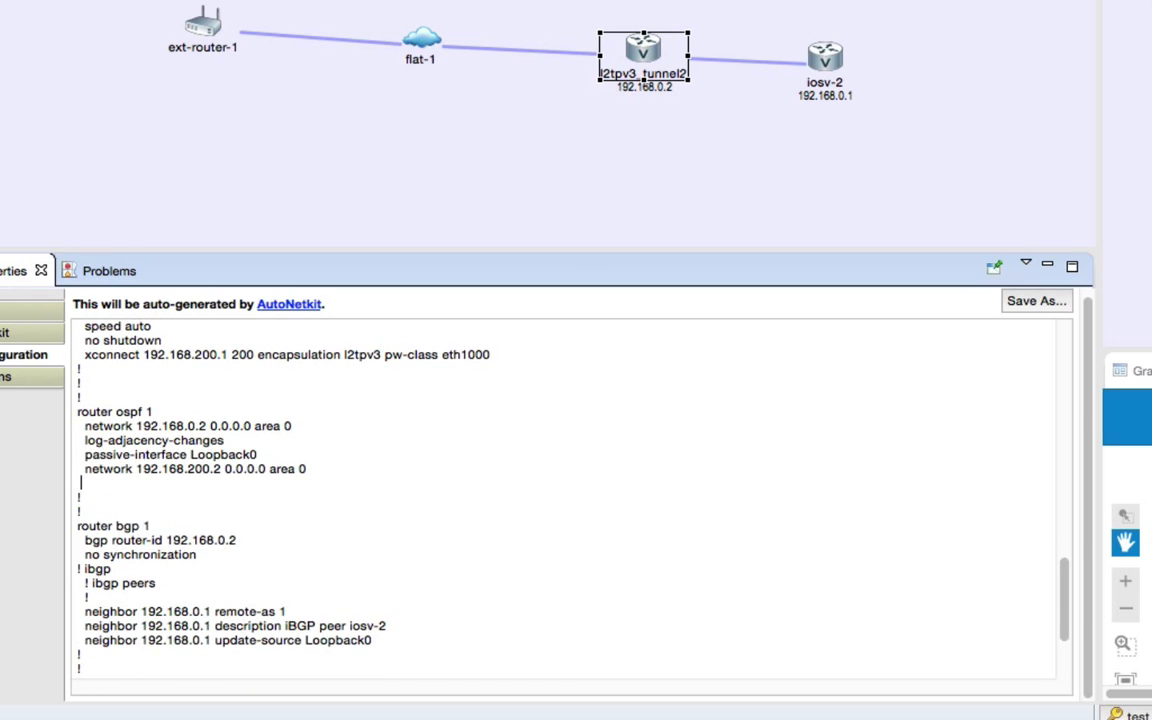
text(network 172.16.1.0 0.0)
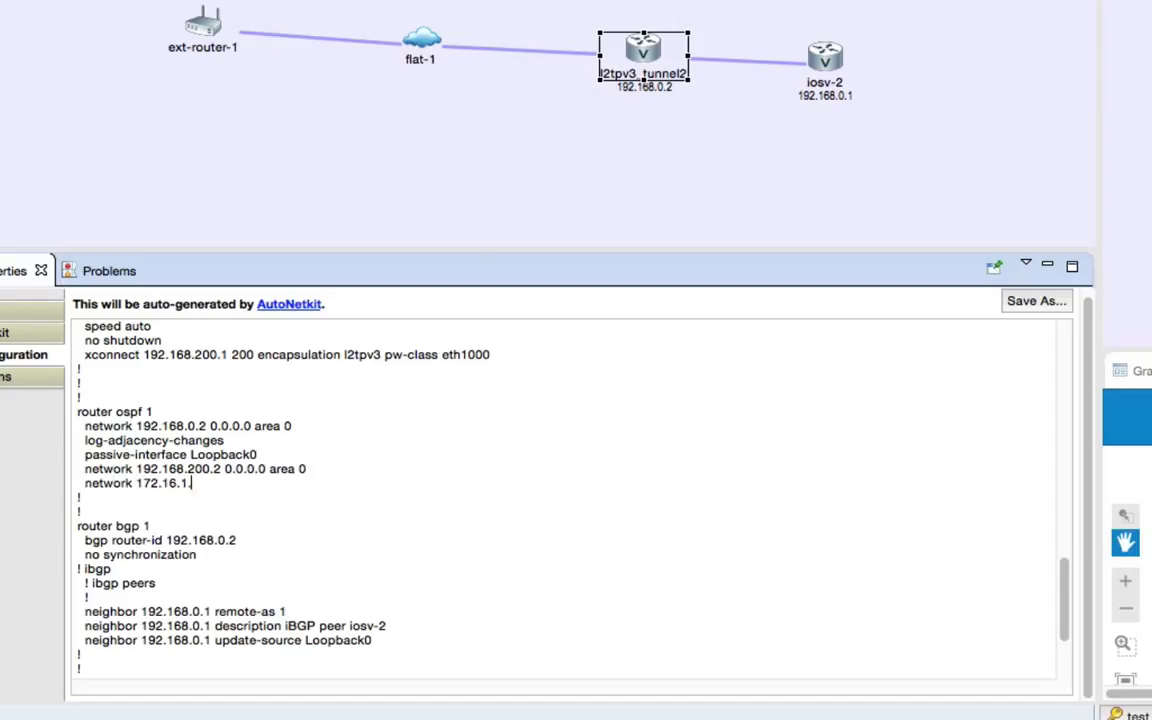
text(.0.255 area 0)
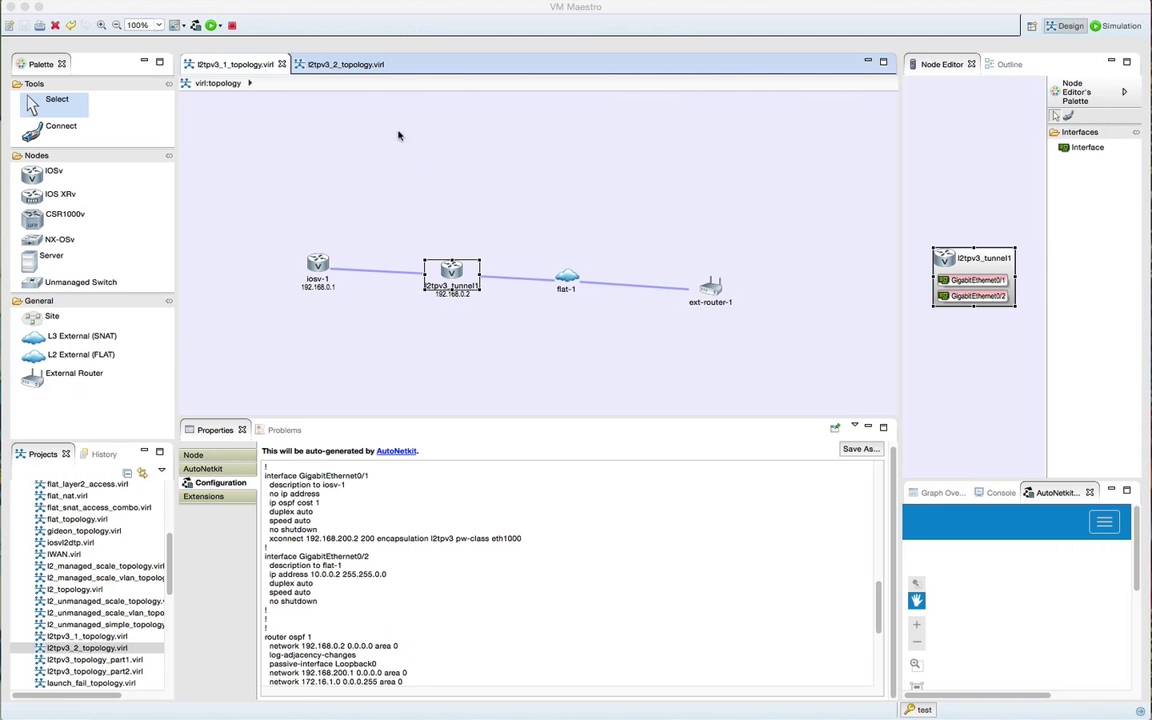
Launch the simulation of l2tpv3_1_topology.virl.
click(211, 26)
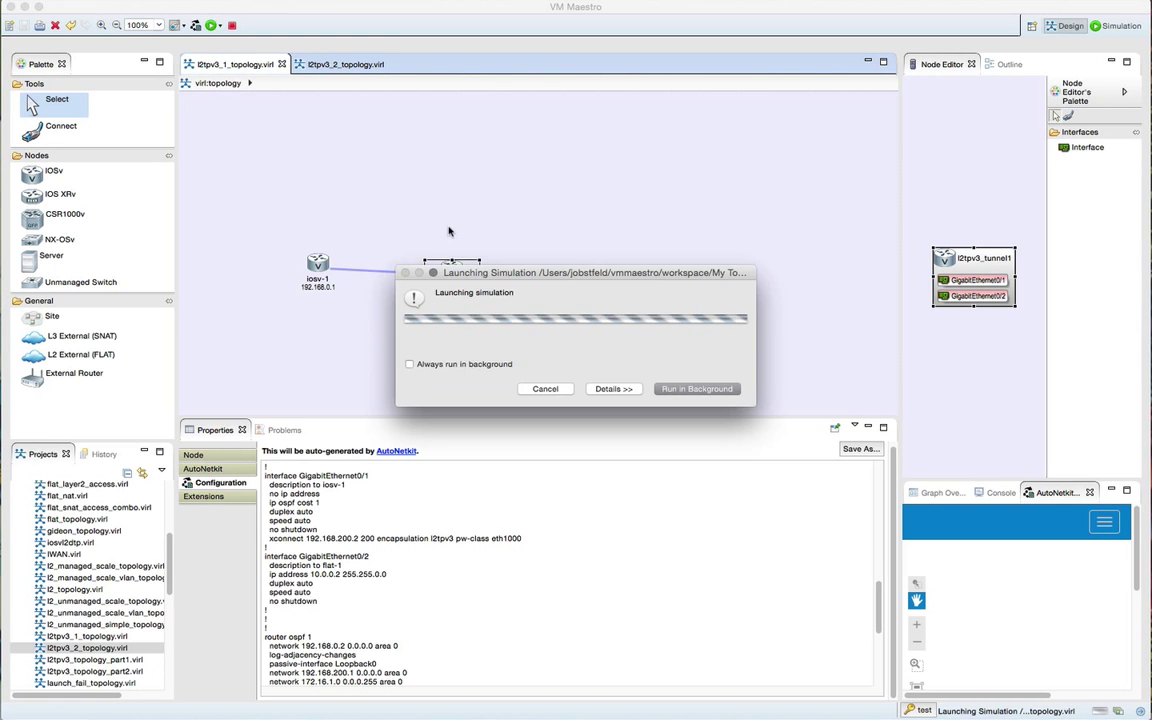
Acknowledge the first launch while staying in the Design perspective, and launch the simulation of l2tpv3_2_topology.virl.
click(714, 358)
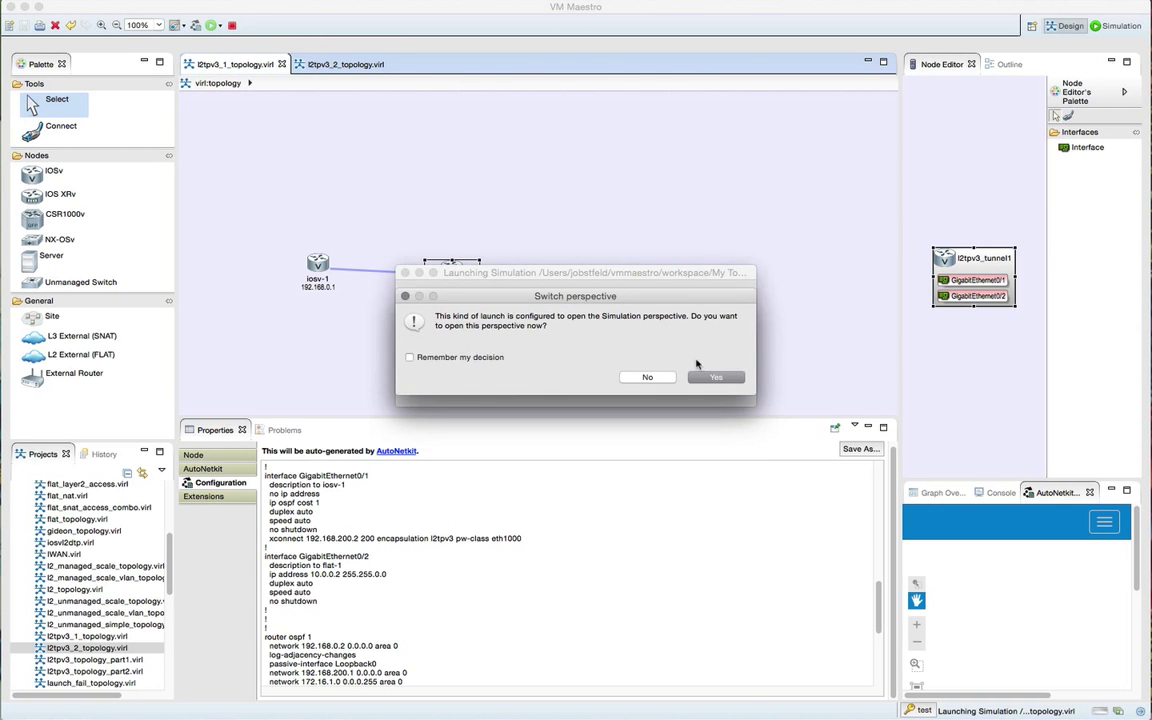
click(645, 378)
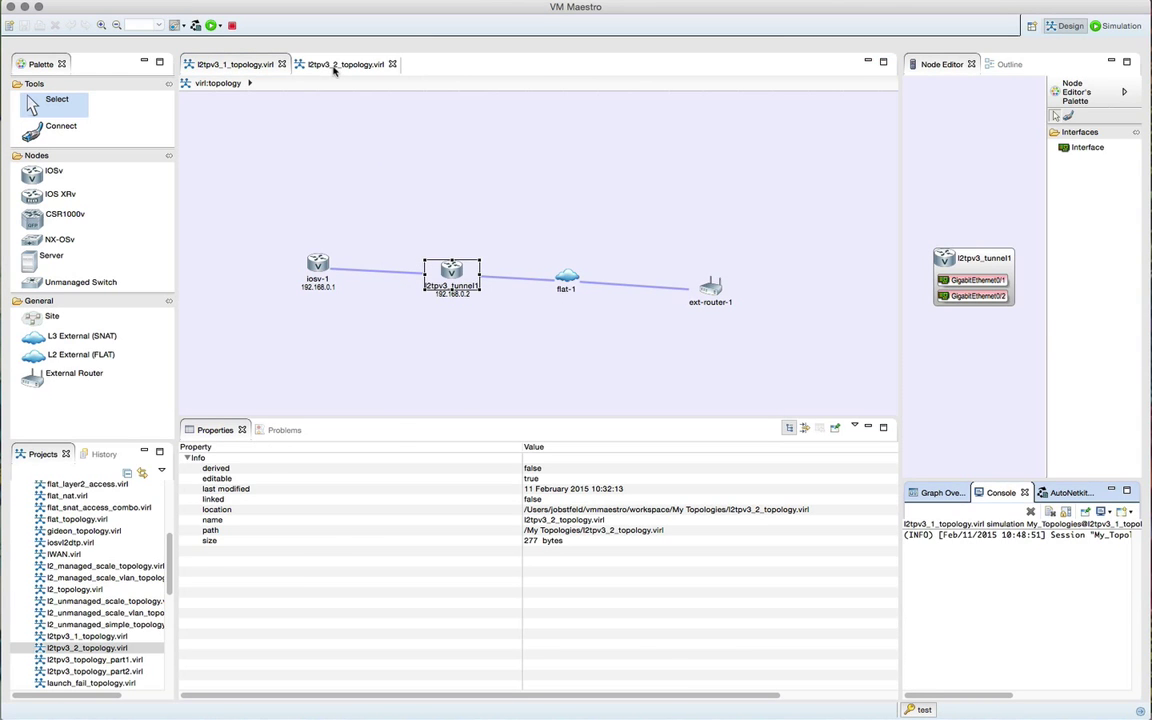
click(336, 65)
click(211, 26)
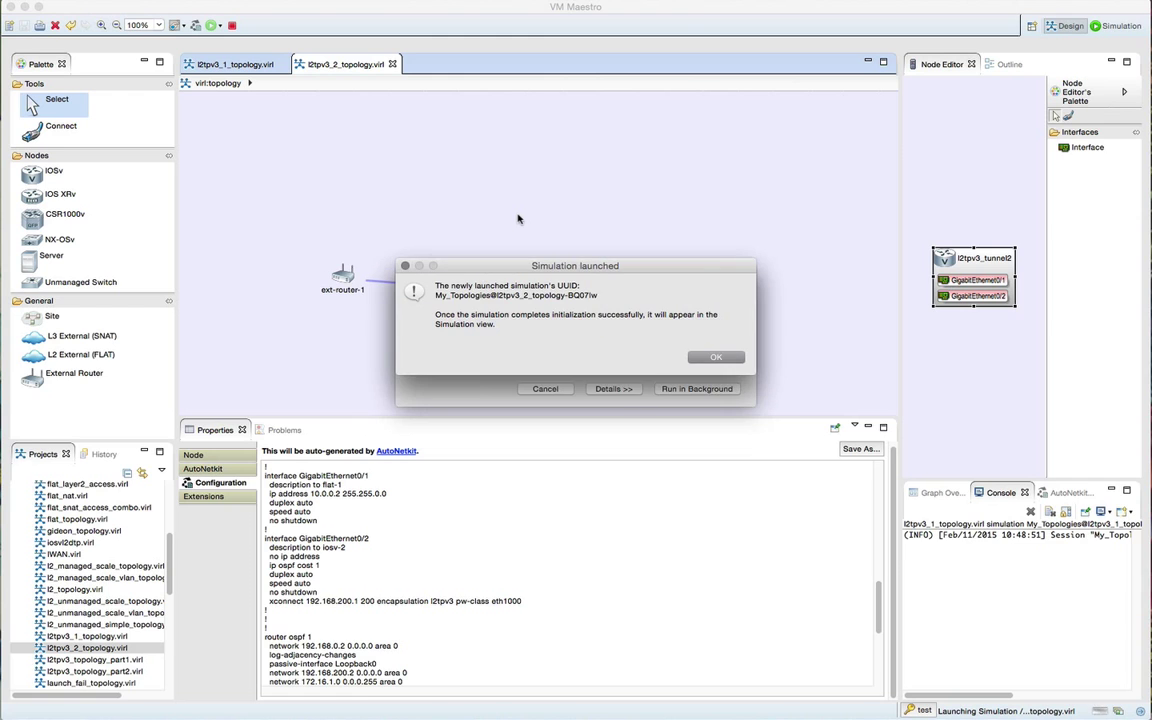
Acknowledge the second launch by switching to the Simulation perspective, and enlarge the topology canvas.
click(710, 357)
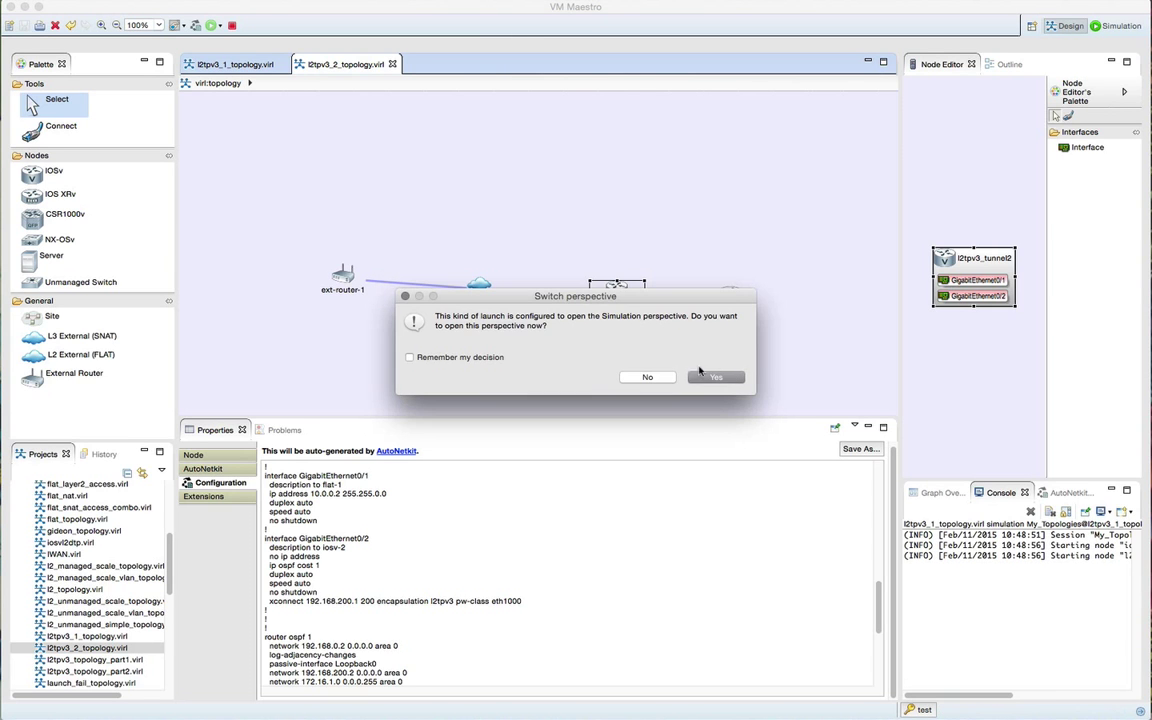
click(707, 378)
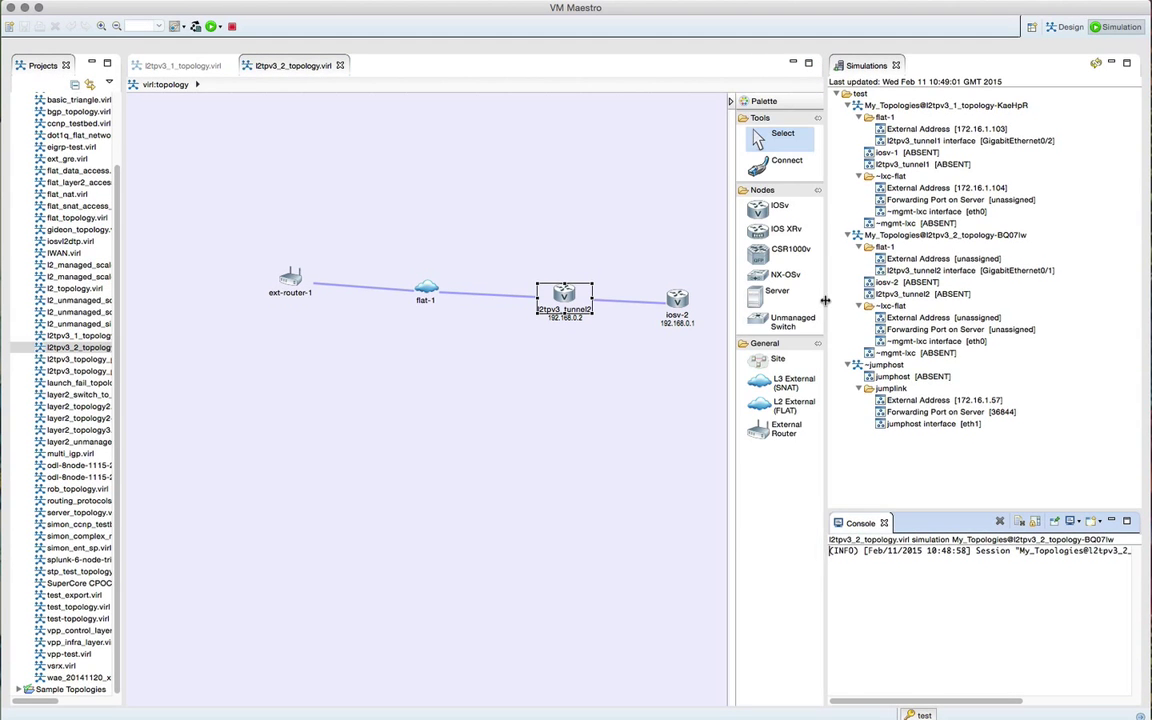
drag(823, 305, 892, 290)
click(776, 269)
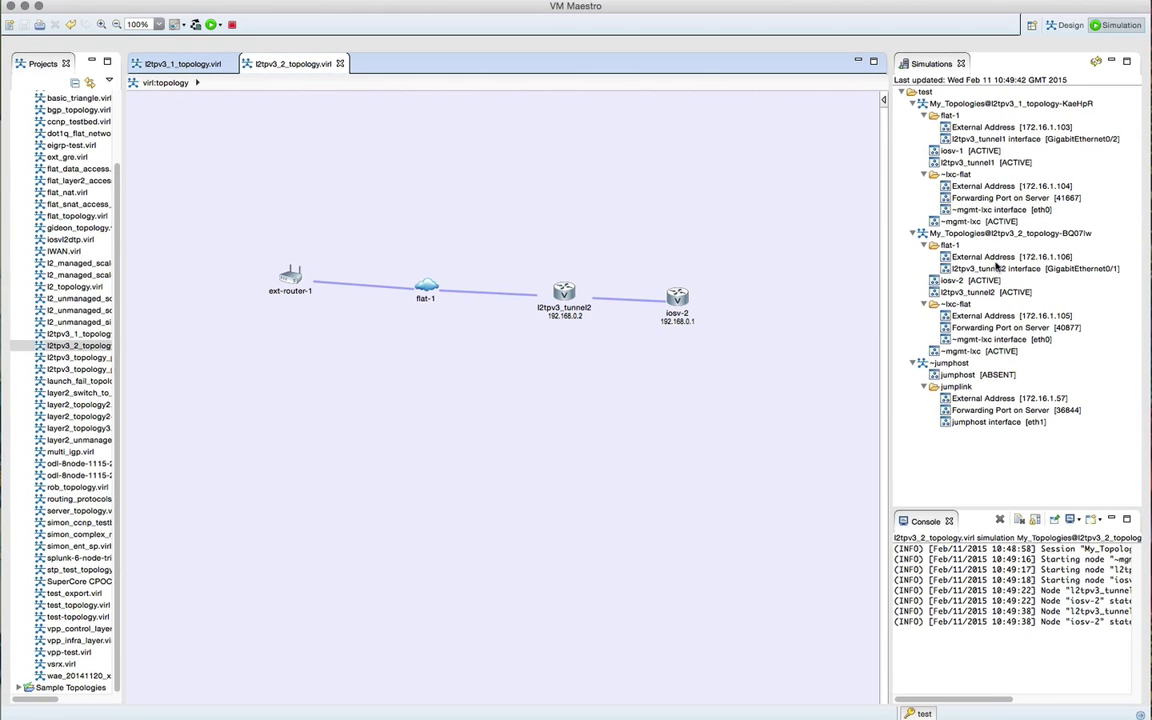
Open Telnet console sessions to l2tpv3_tunnel1 and l2tpv3_tunnel2, keeping both consoles in view.
right_click(980, 165)
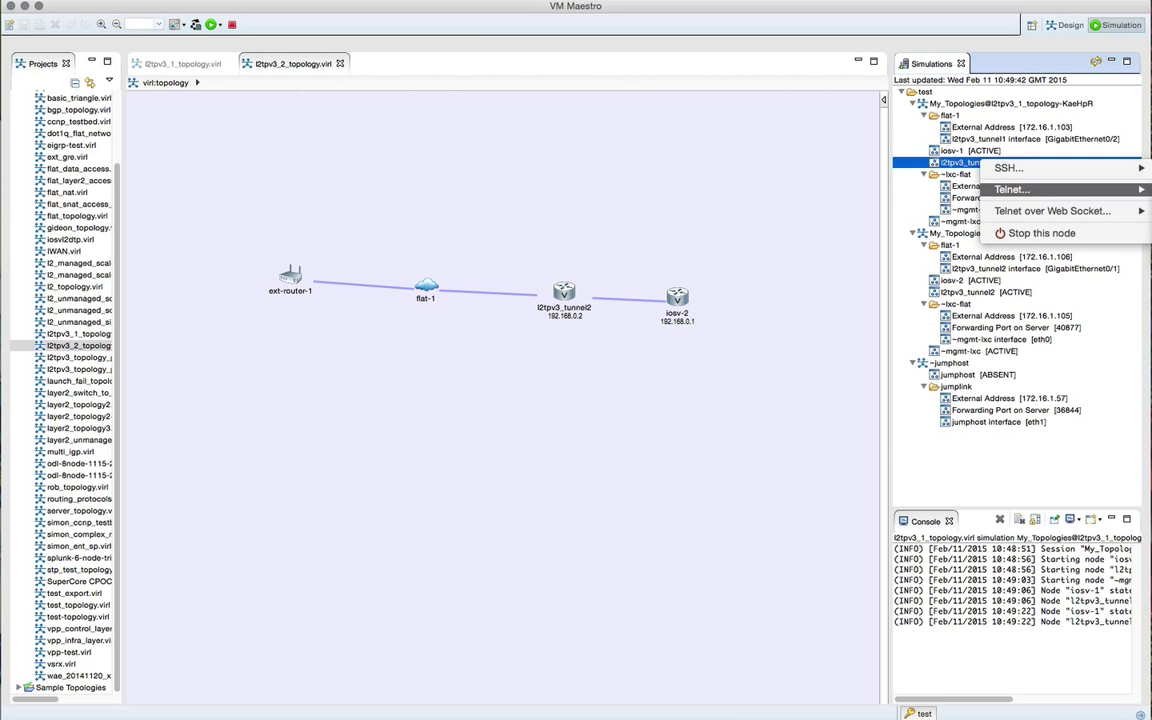
click(930, 190)
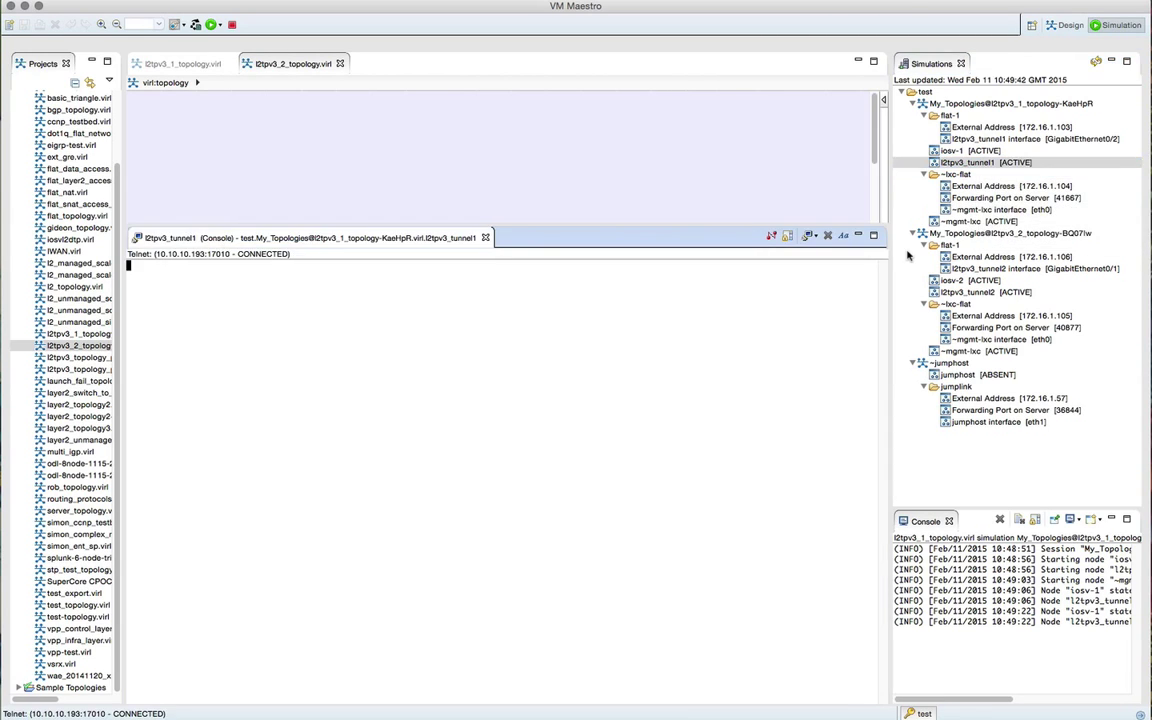
drag(434, 229, 450, 397)
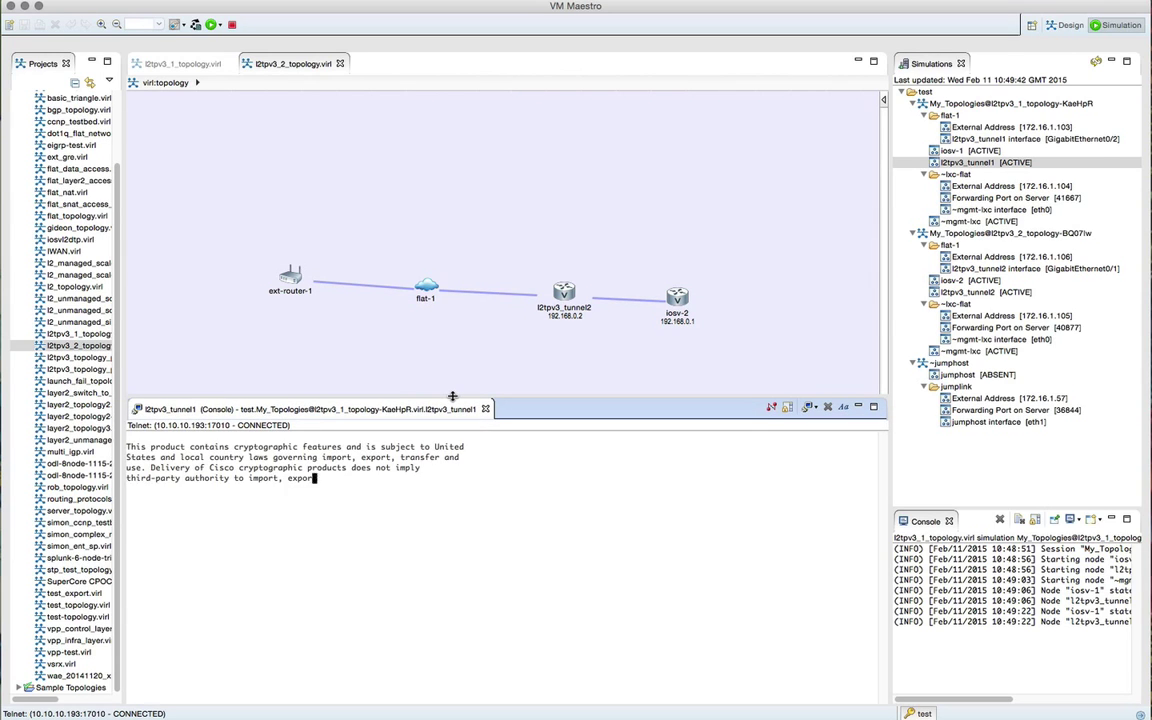
click(970, 270)
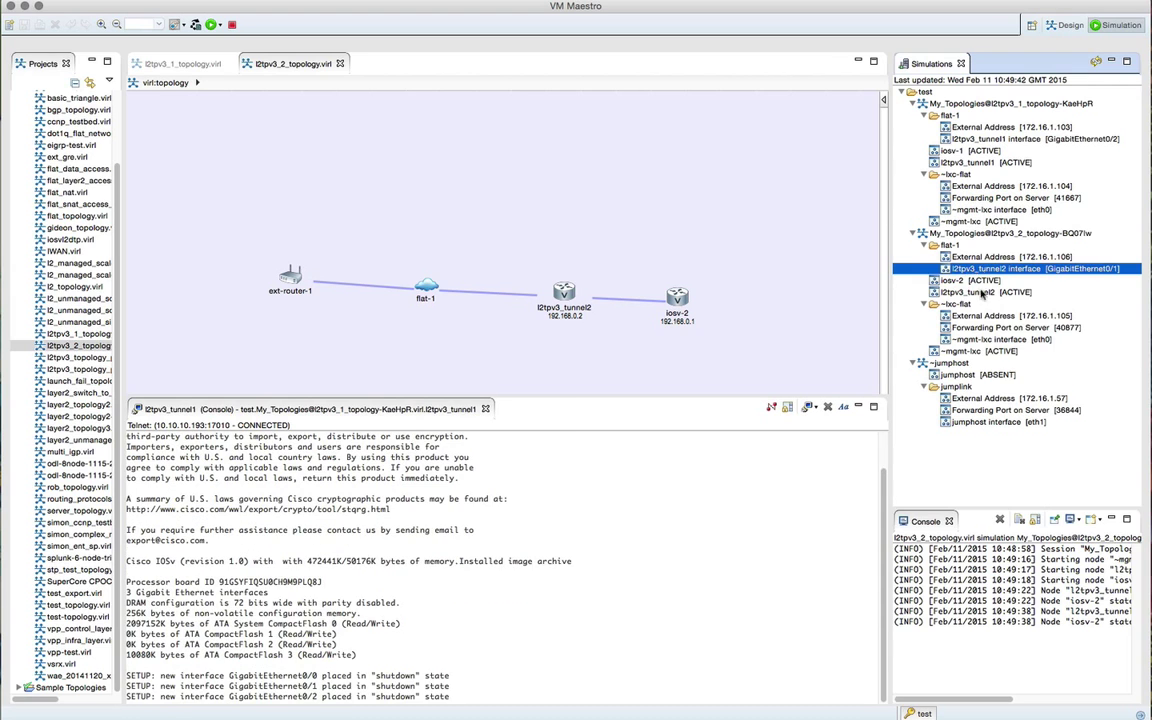
right_click(980, 292)
click(1000, 314)
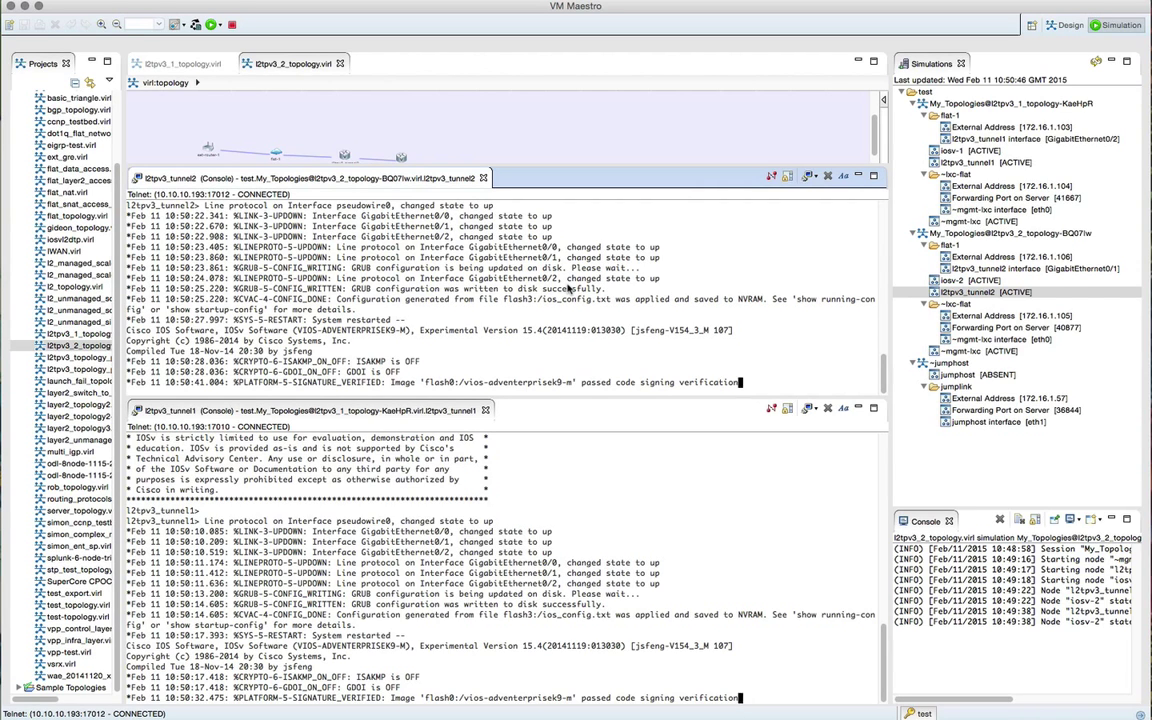
Enter privileged mode in l2tpv3_tunnel1's console with "en" and the enable password.
click(563, 529)
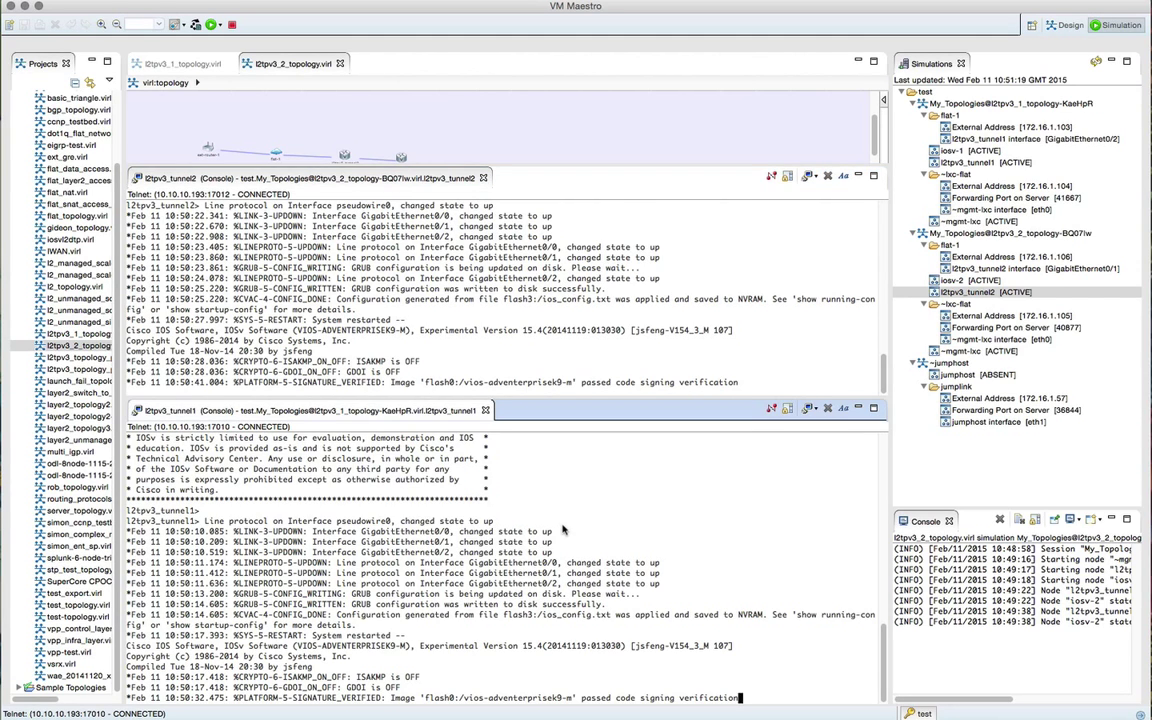
key(Return)
text(el1>e)
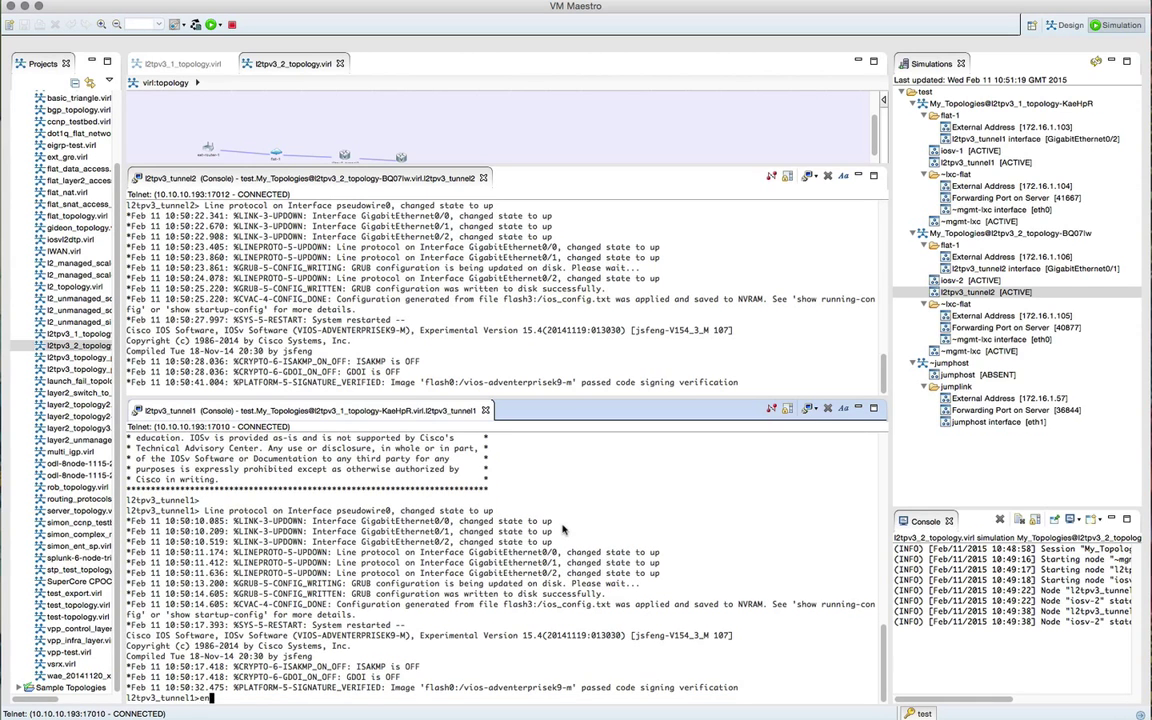
text(n)
key(Return)
key(Return)
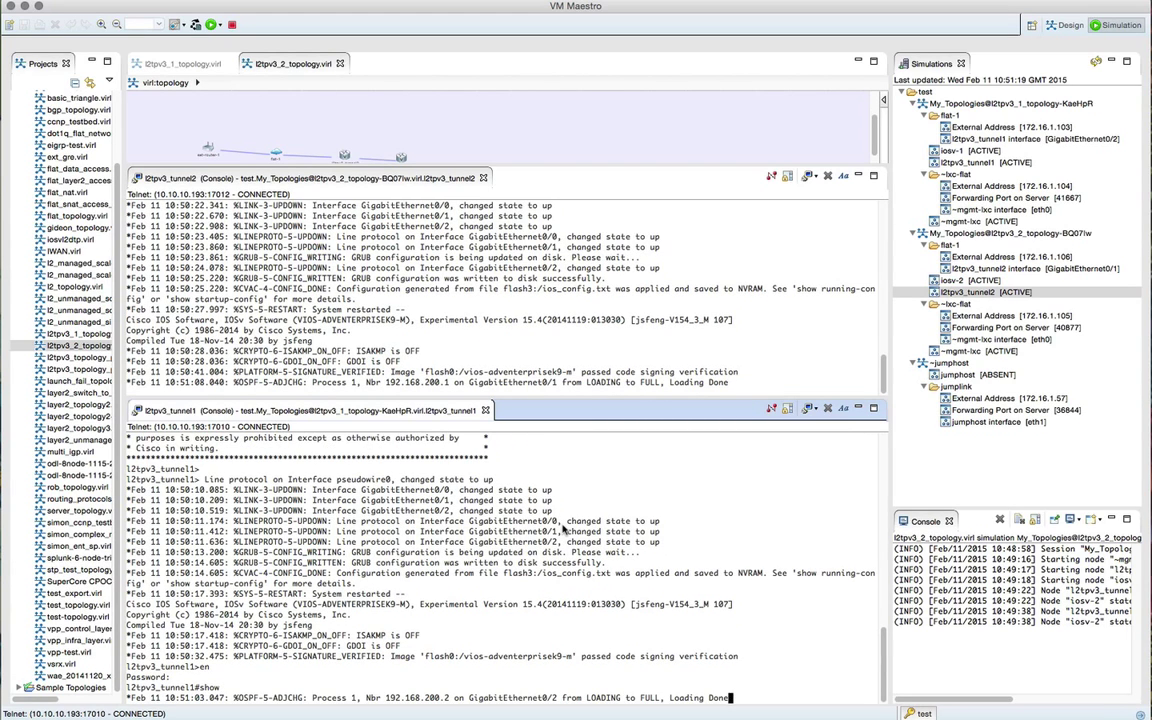
Run "show ip int br" on l2tpv3_tunnel1 to check its interface addresses and status.
text(ip int br)
key(ctrl+r)
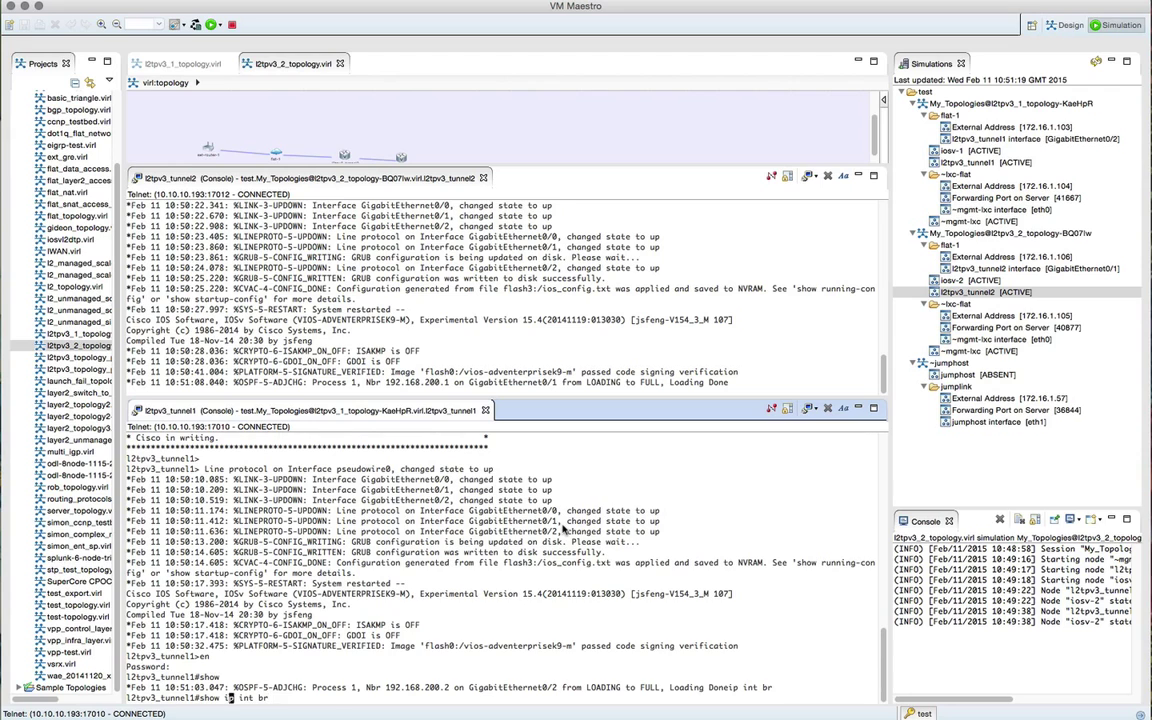
key(Return)
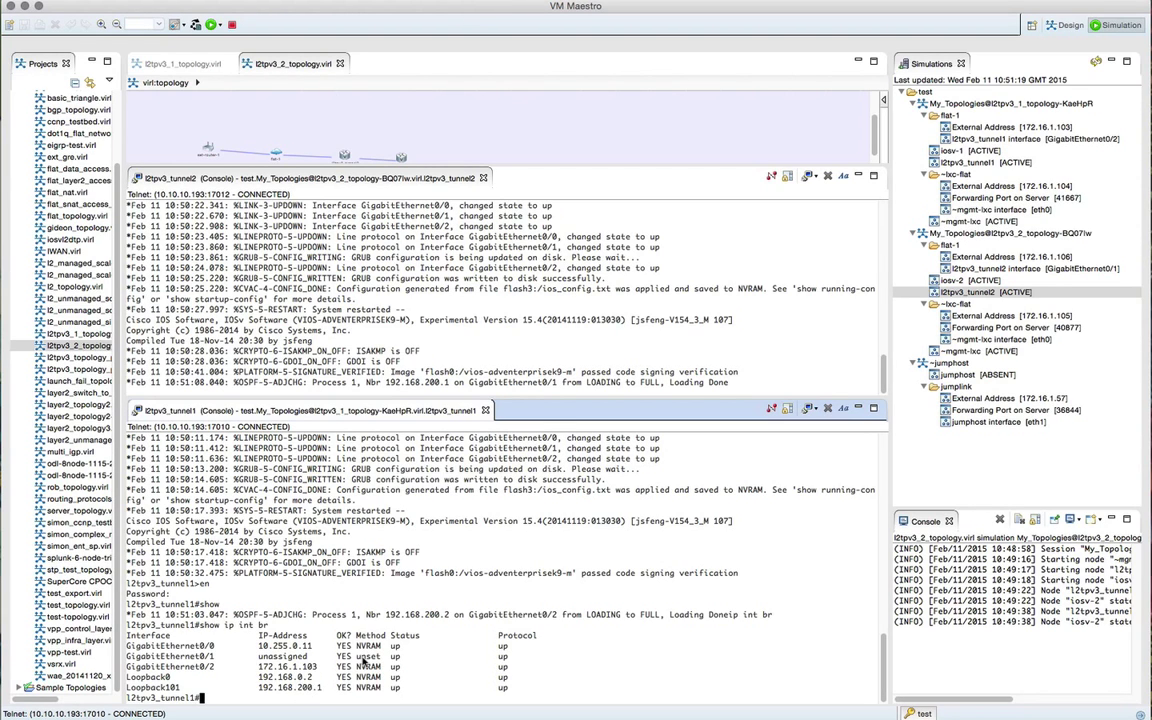
Run "show ip ospf neighbor" on l2tpv3_tunnel1 to check its OSPF adjacency.
text(show ip os)
key(Tab)
text(ne)
key(Tab)
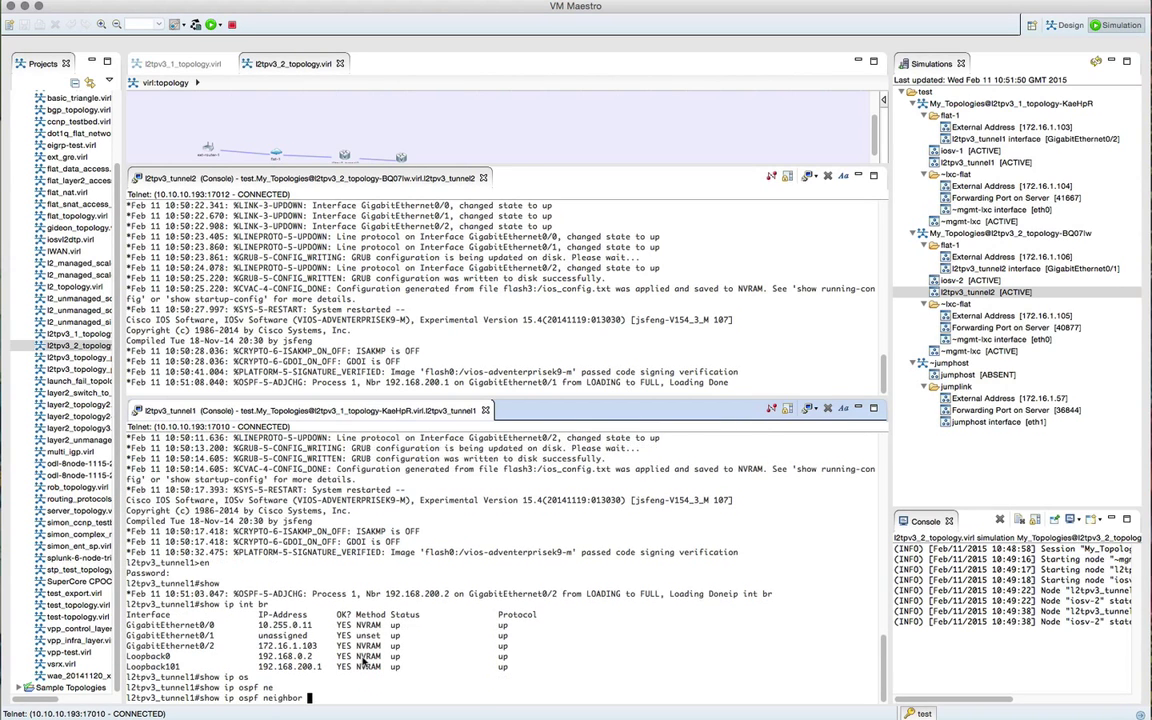
key(Return)
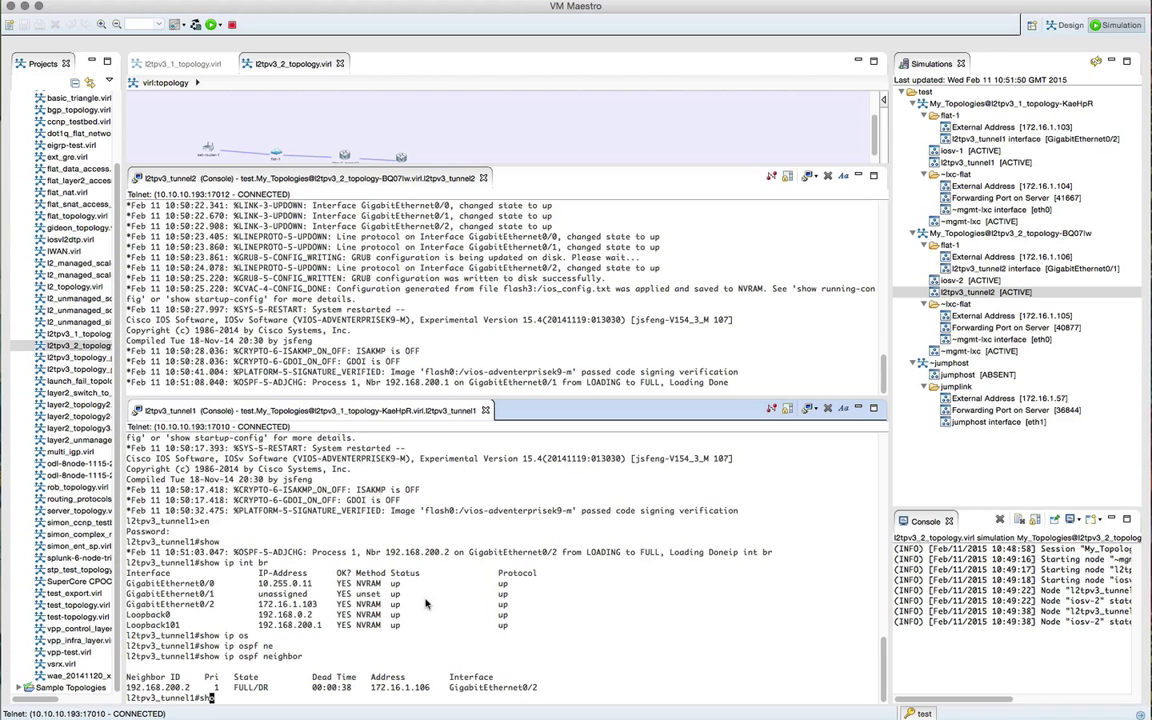
Run "show ip route" on l2tpv3_tunnel1 and read the routing table to its end.
text(route)
key(Return)
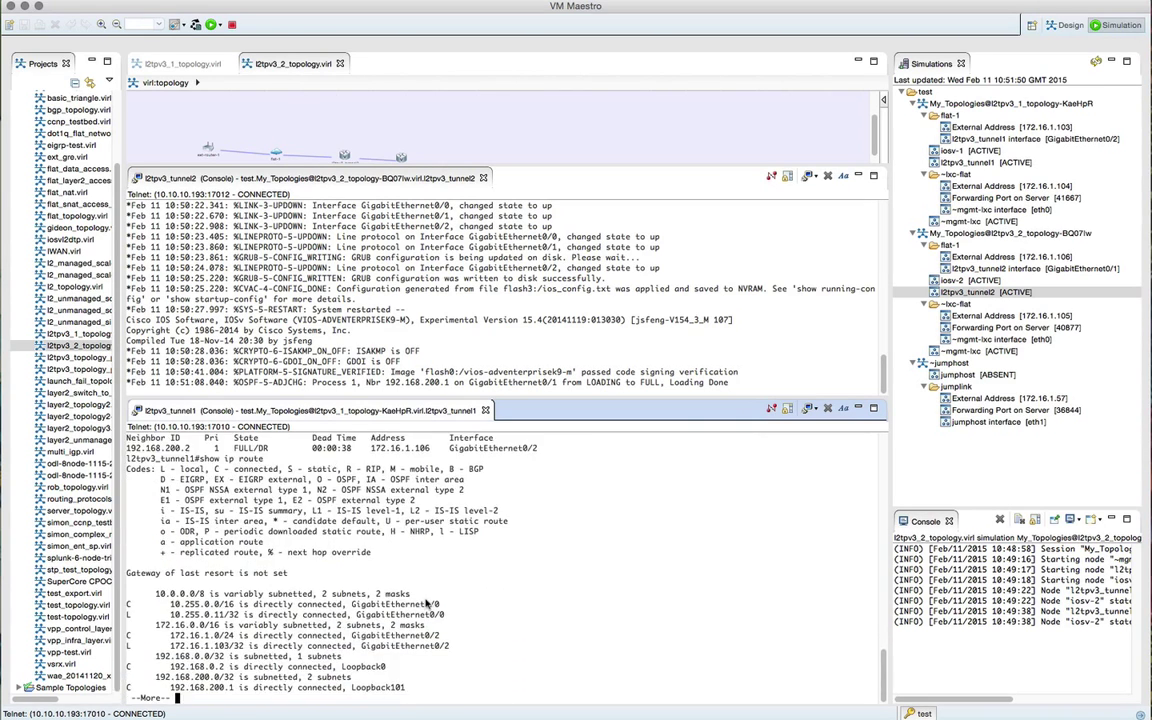
key(space)
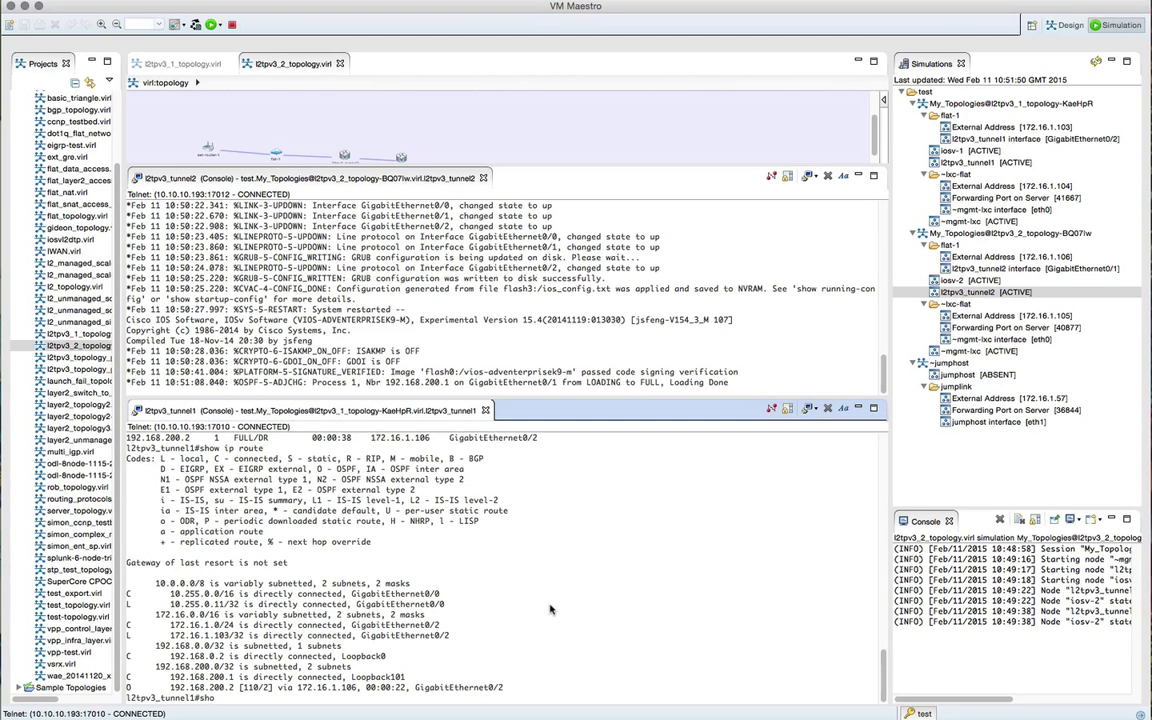
Look up the available L2TP show options on l2tpv3_tunnel1 and run "show l2tp tunnel summary".
text(2)
key(Tab)
text(t)
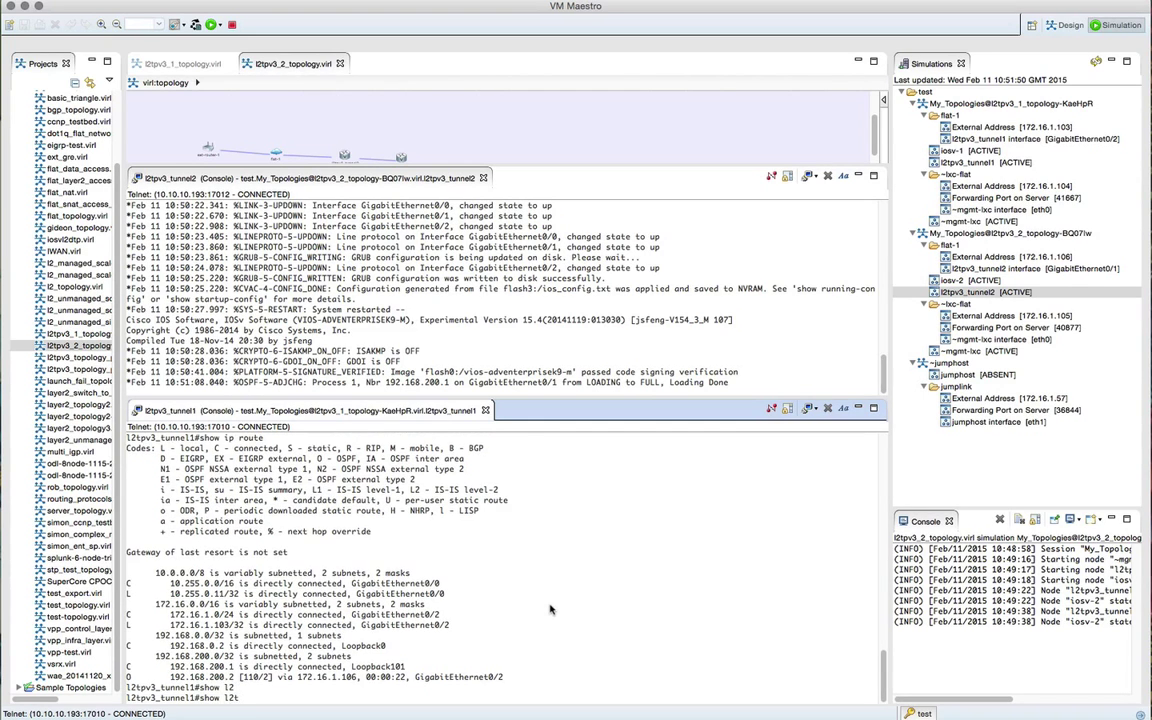
key(Tab)
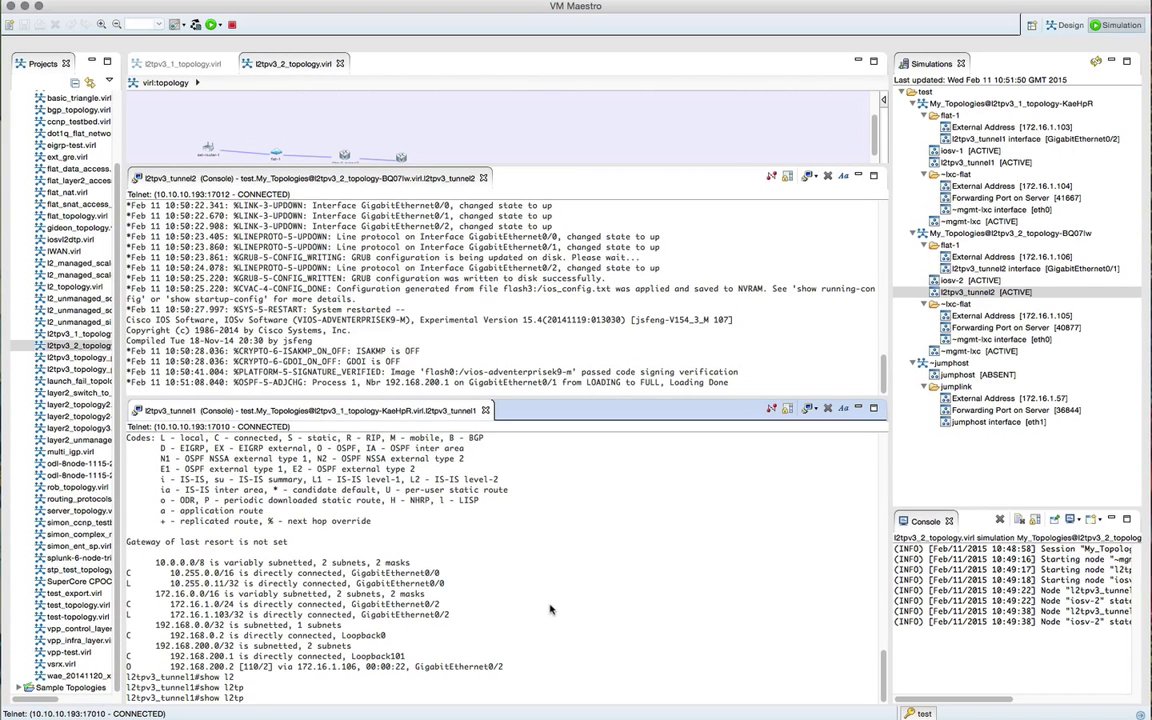
text(?)
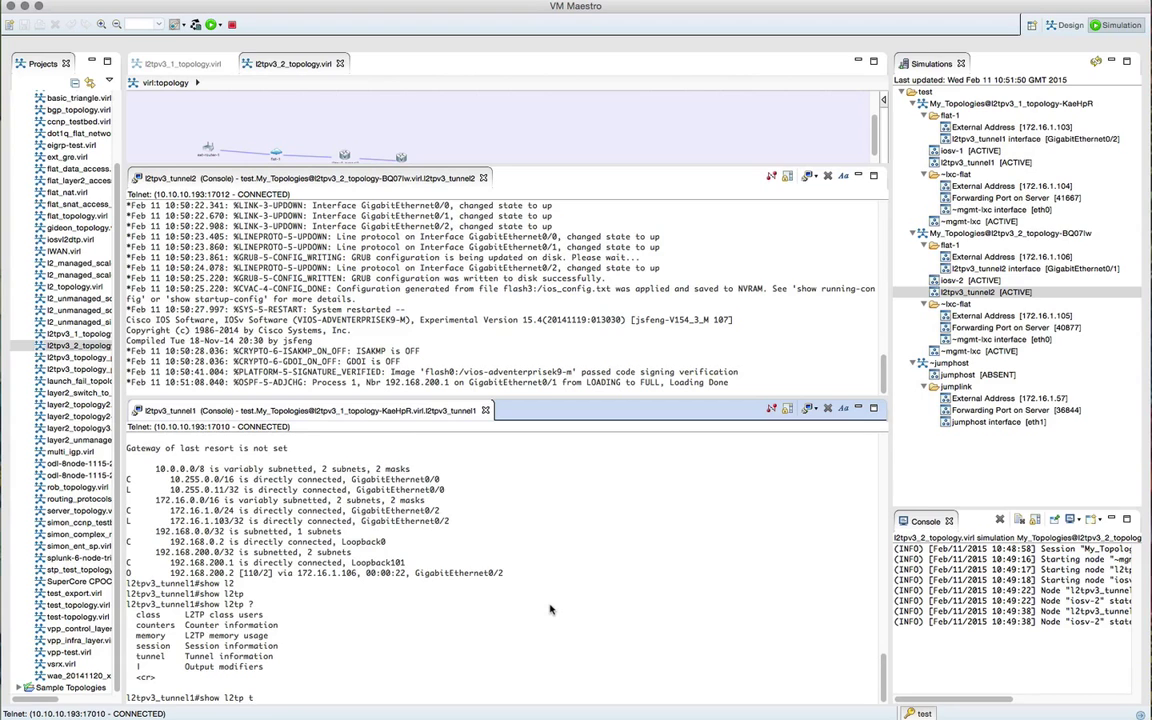
text(t)
key(Tab)
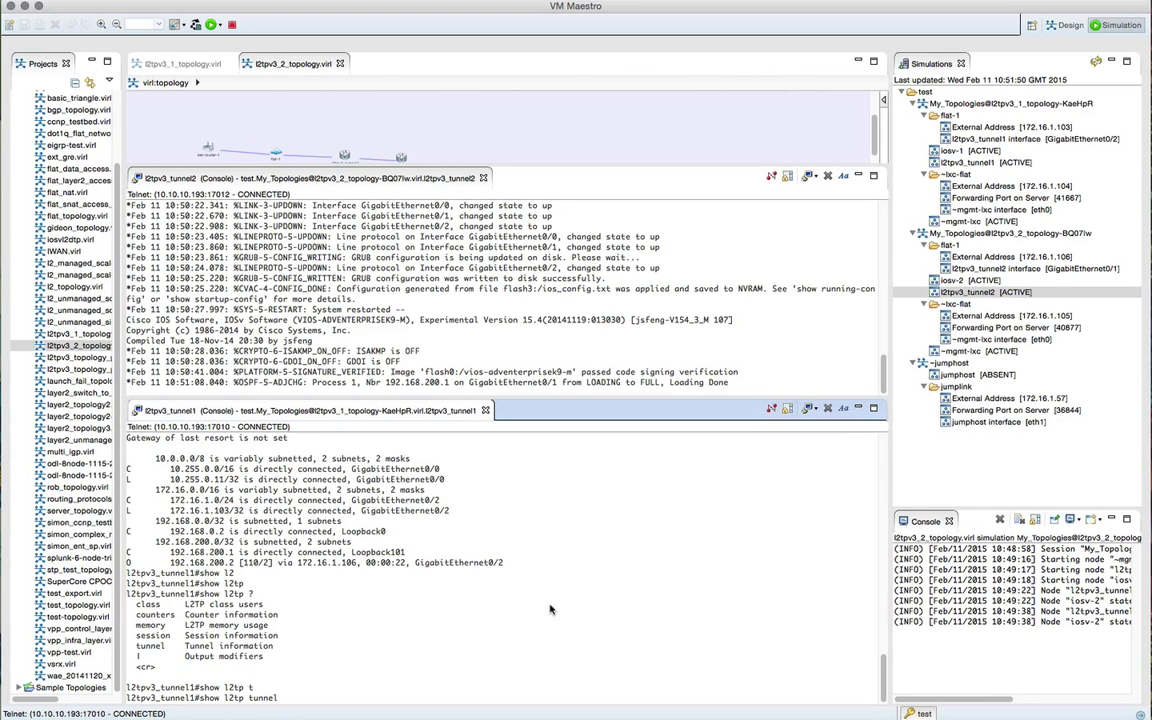
text(?)
text(s)
key(Tab)
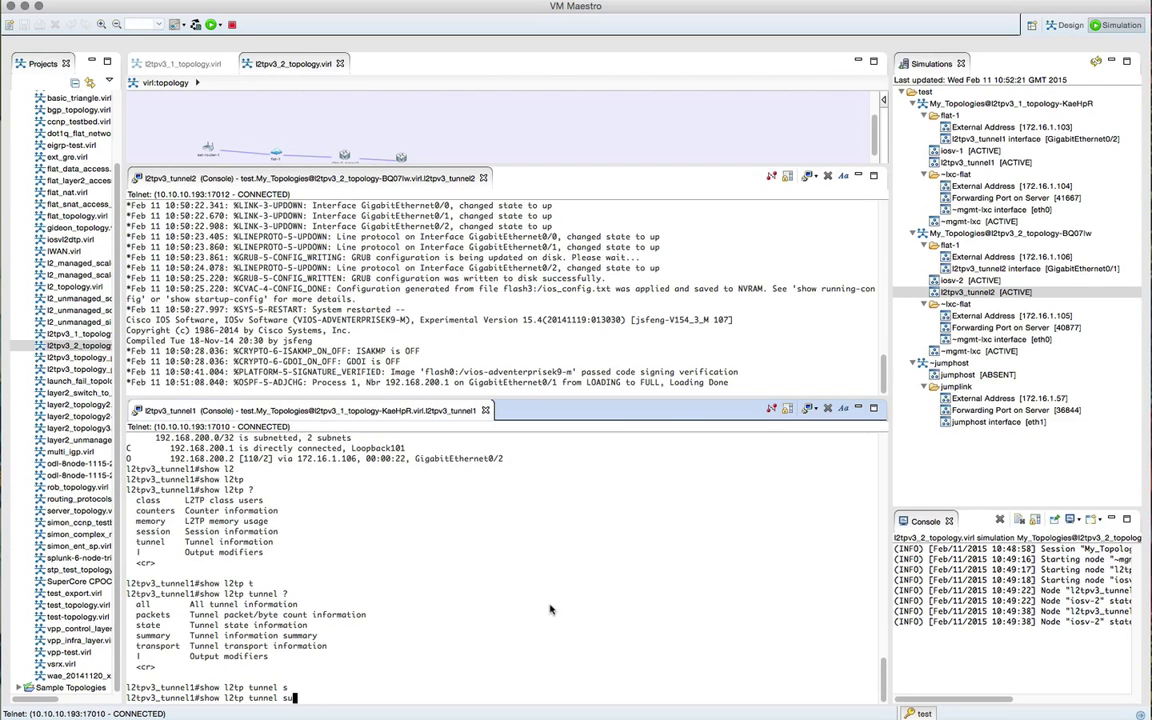
text(u)
key(Tab)
key(Return)
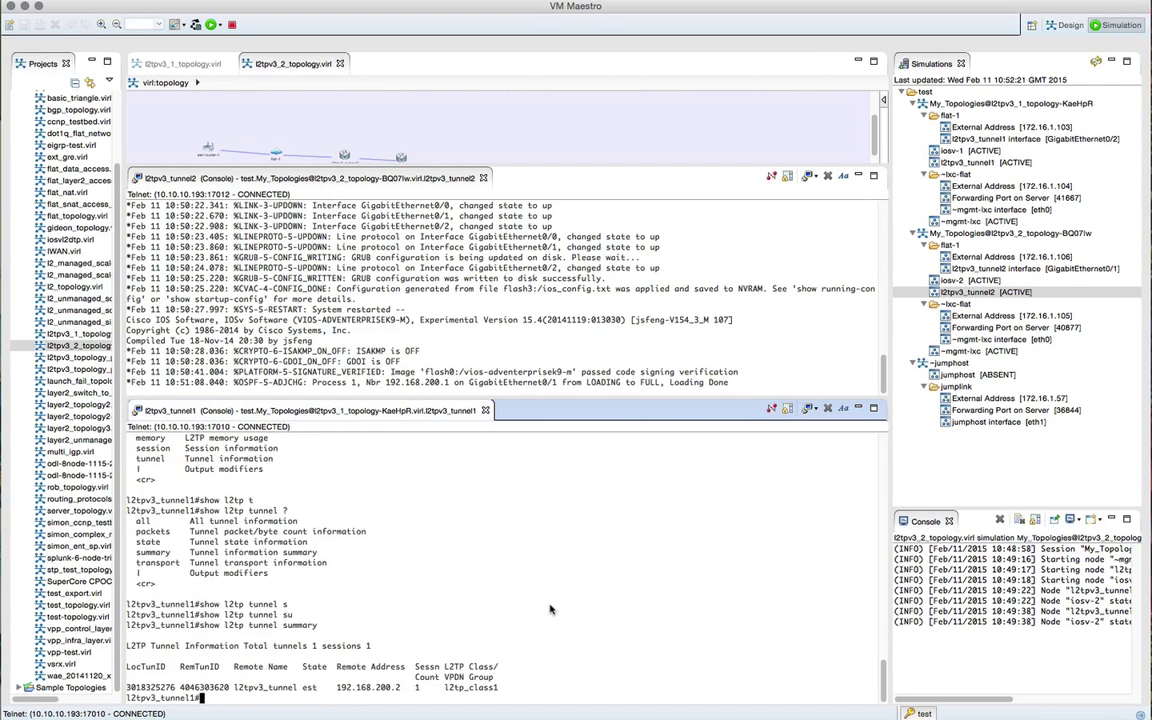
Run "show l2tp tunnel" and "show l2tp tunnel state" on l2tpv3_tunnel1 to check the tunnel.
text(show l2tp tunnel)
key(Return)
text(show l2tp tunnel st)
key(Tab)
key(Return)
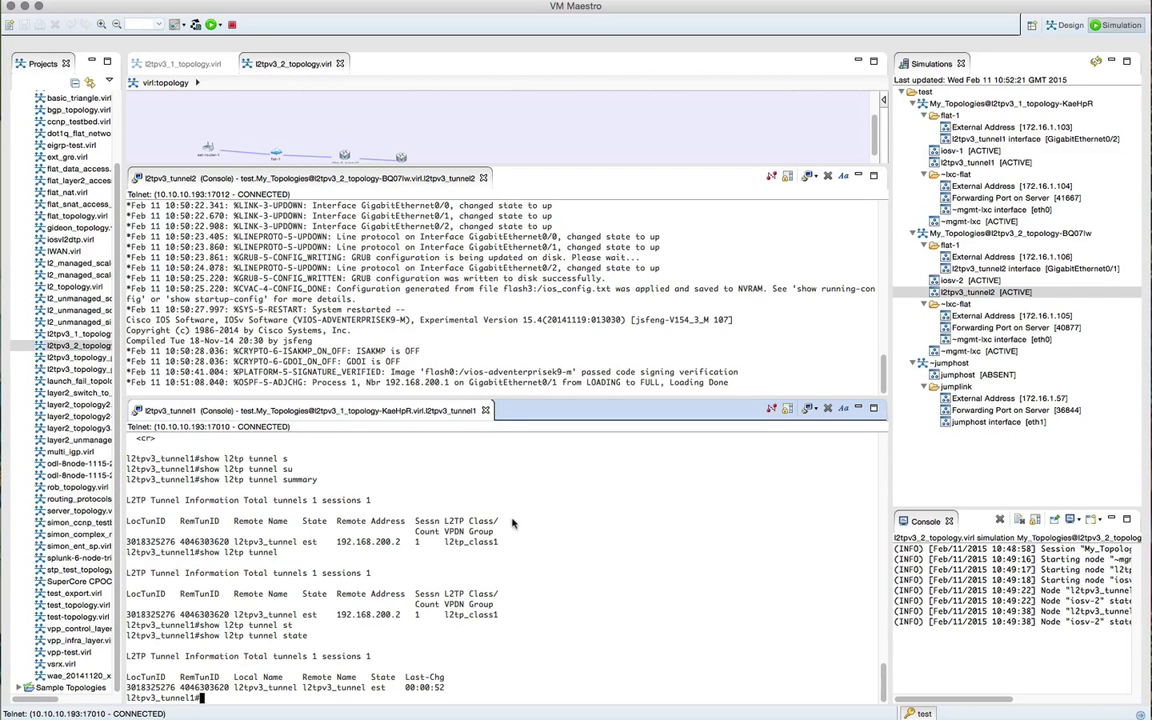
Enter privileged mode in l2tpv3_tunnel2's console with "en" and the enable password.
click(507, 331)
key(Return)
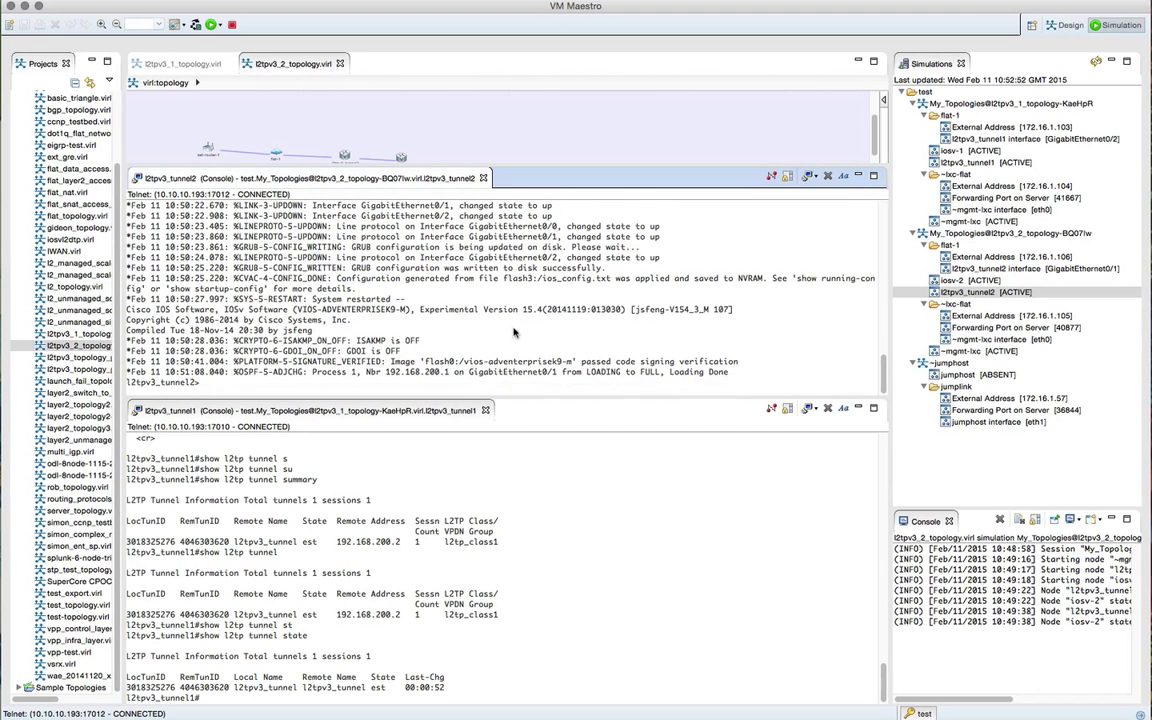
key(Return)
text(en)
key(Return)
key(Return)
Run "show l2tp tunnel" on l2tpv3_tunnel2 to check its end of the tunnel.
text(show l)
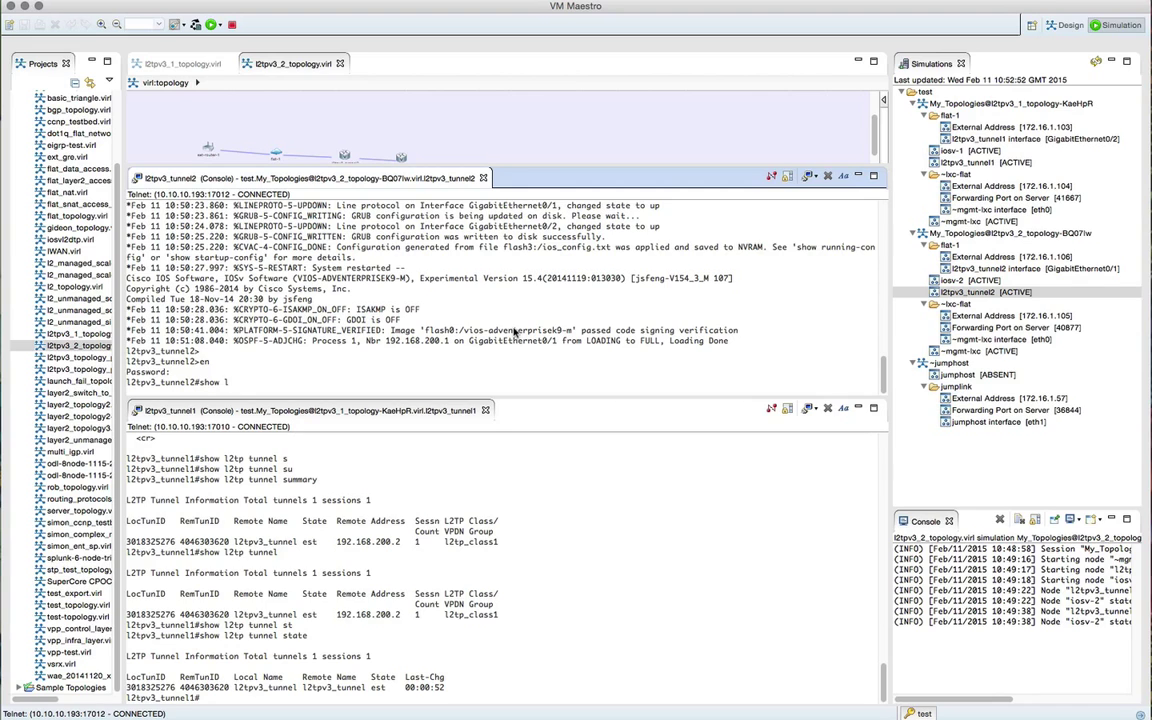
text(2)
key(Tab)
text(tp tu)
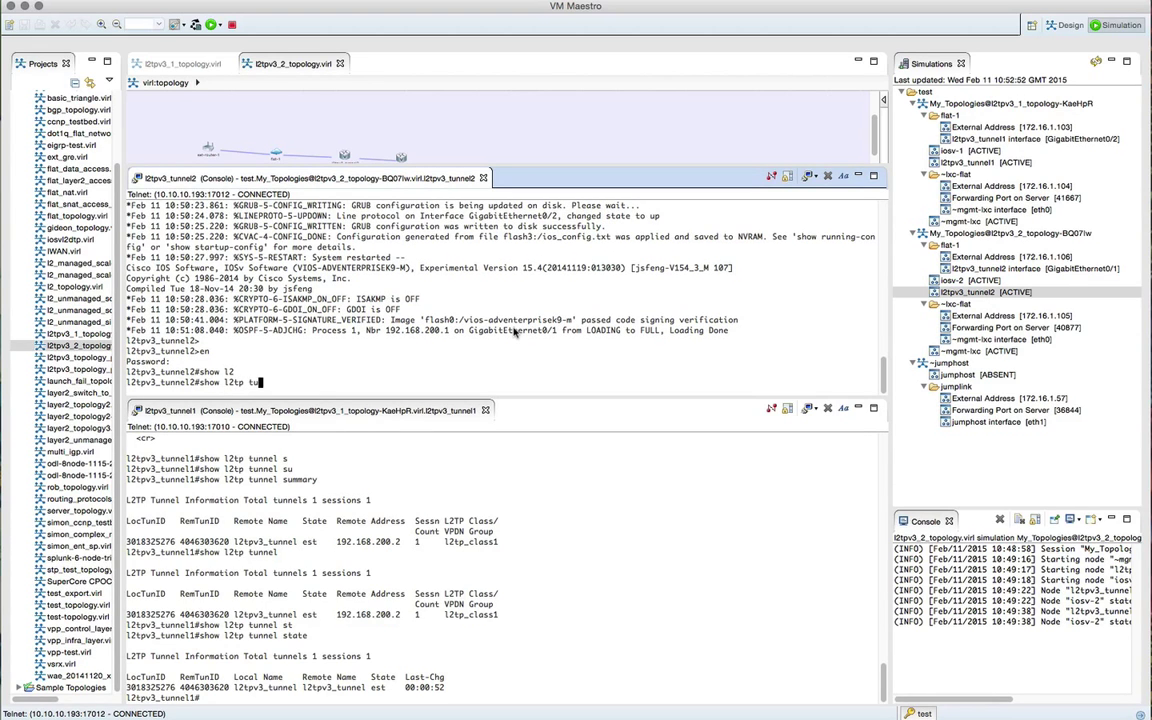
key(Tab)
key(Return)
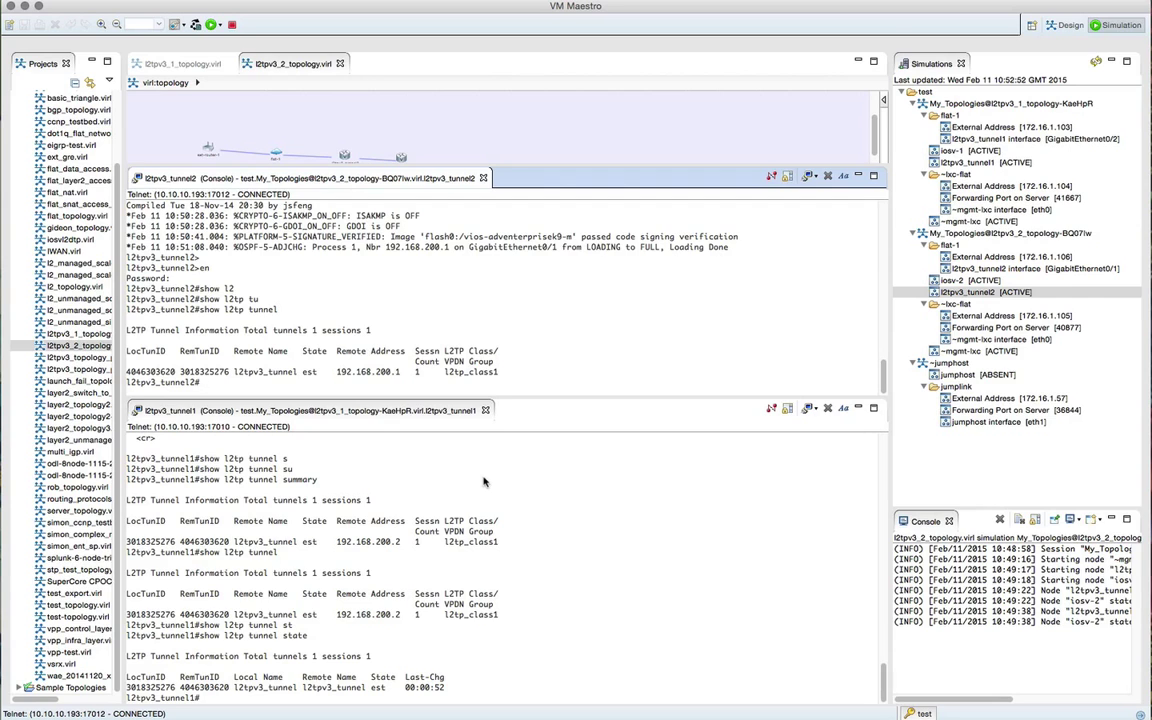
click(760, 0)
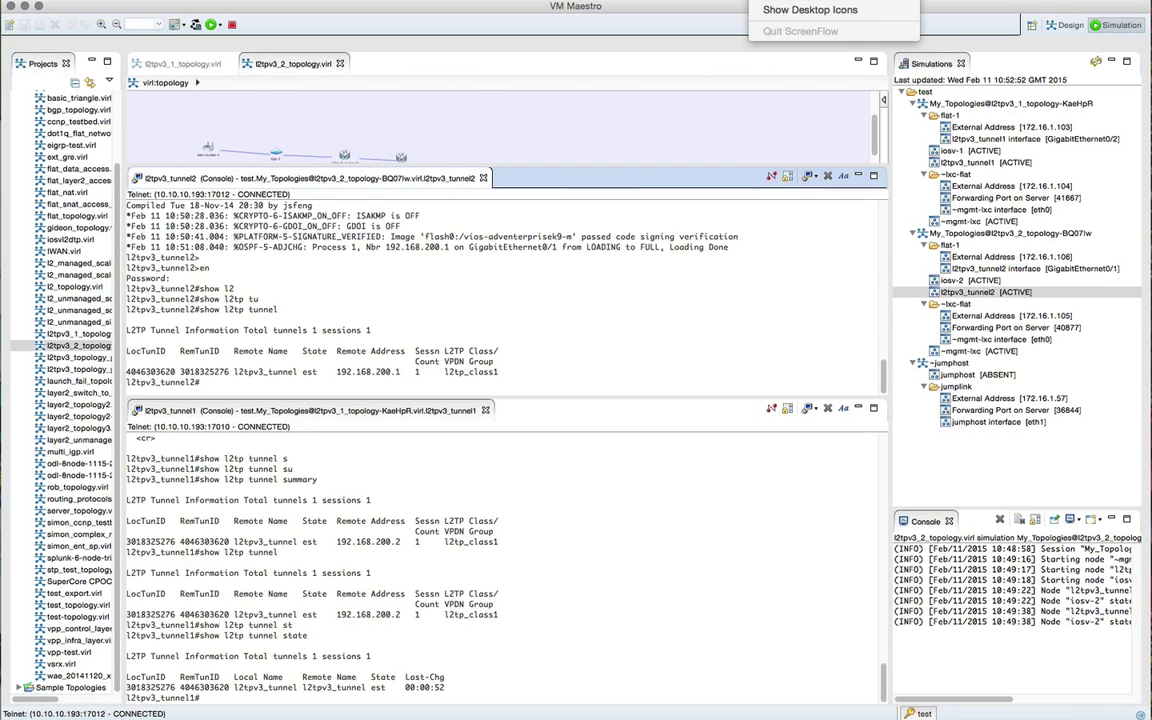
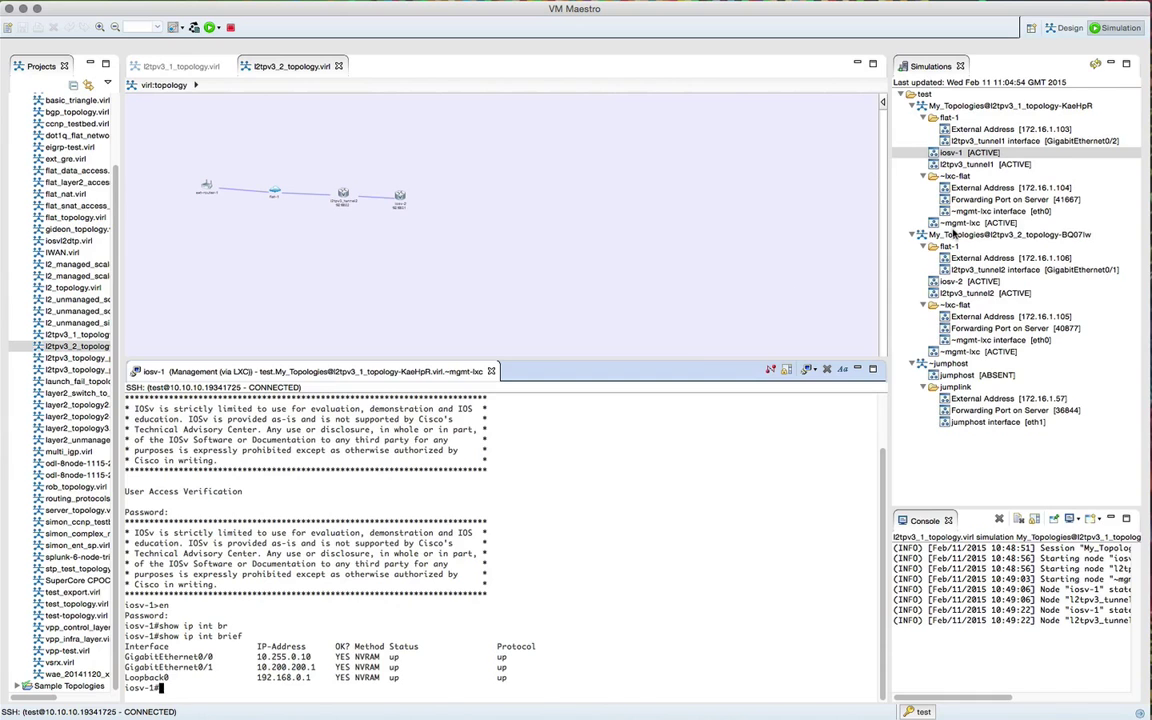
Open an SSH console to iosv-2 through its management LXC and place it above the iosv-1 console.
right_click(968, 282)
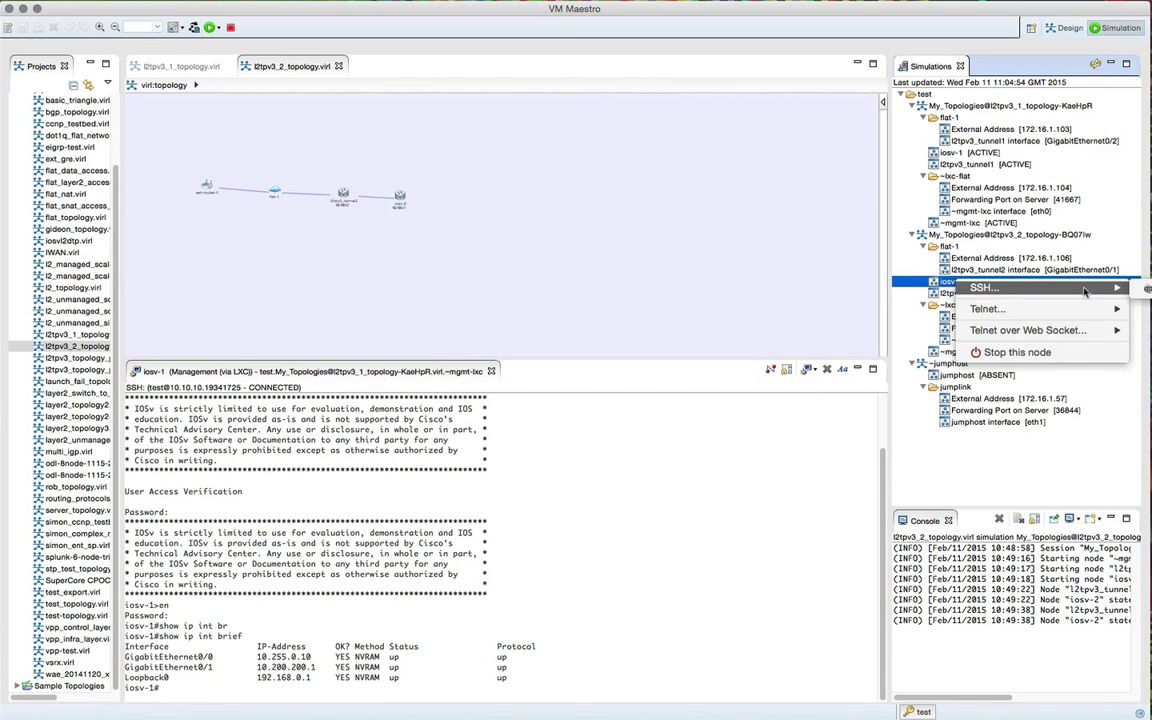
click(975, 260)
drag(1003, 508, 420, 205)
drag(551, 359, 543, 392)
Log in to iosv-2 with the access password and enter privileged mode with "en" and the enable password.
key(Return)
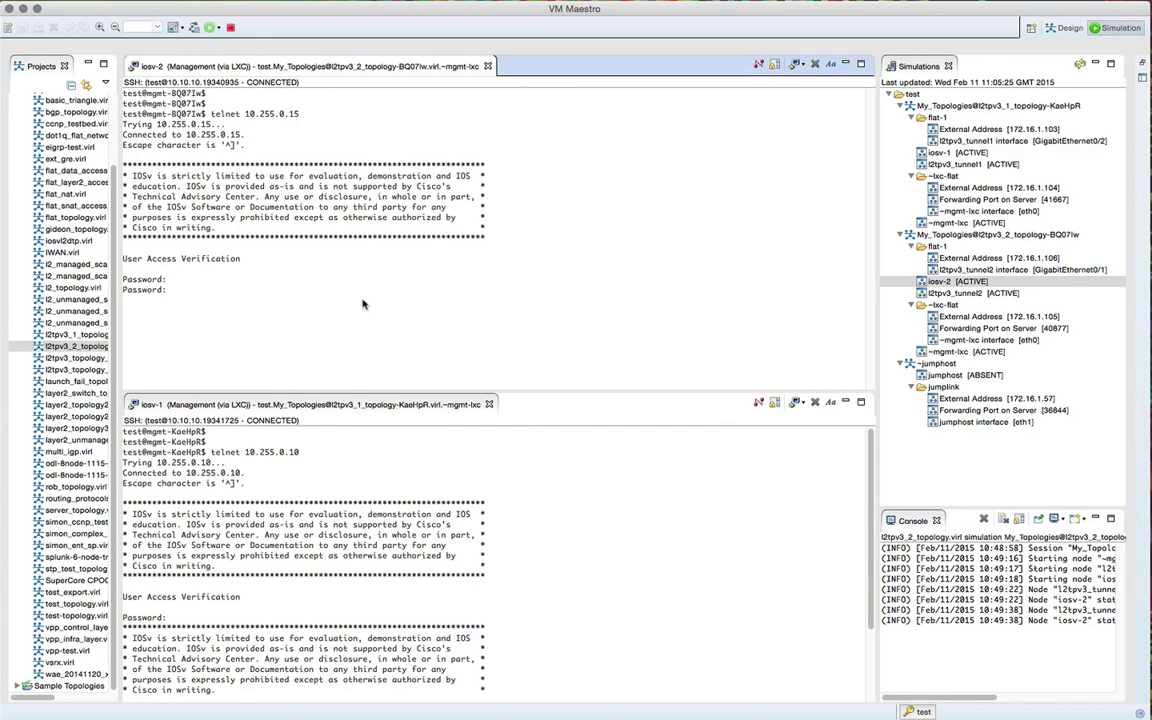
key(Return)
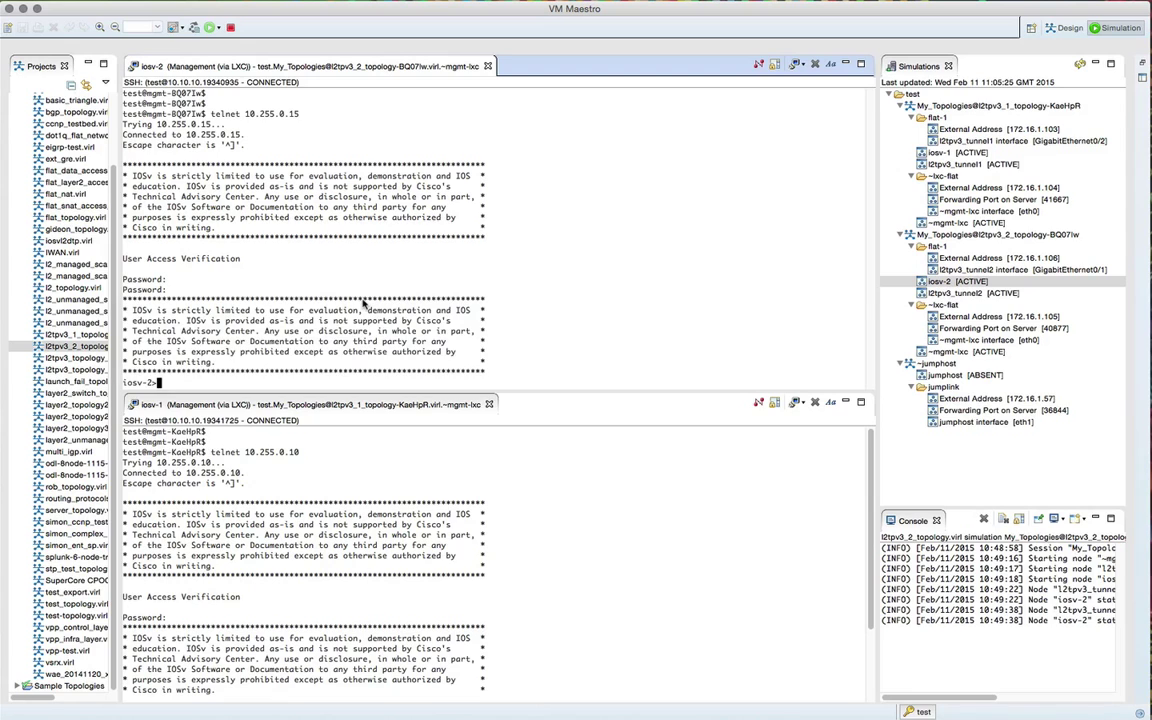
text(en)
key(Return)
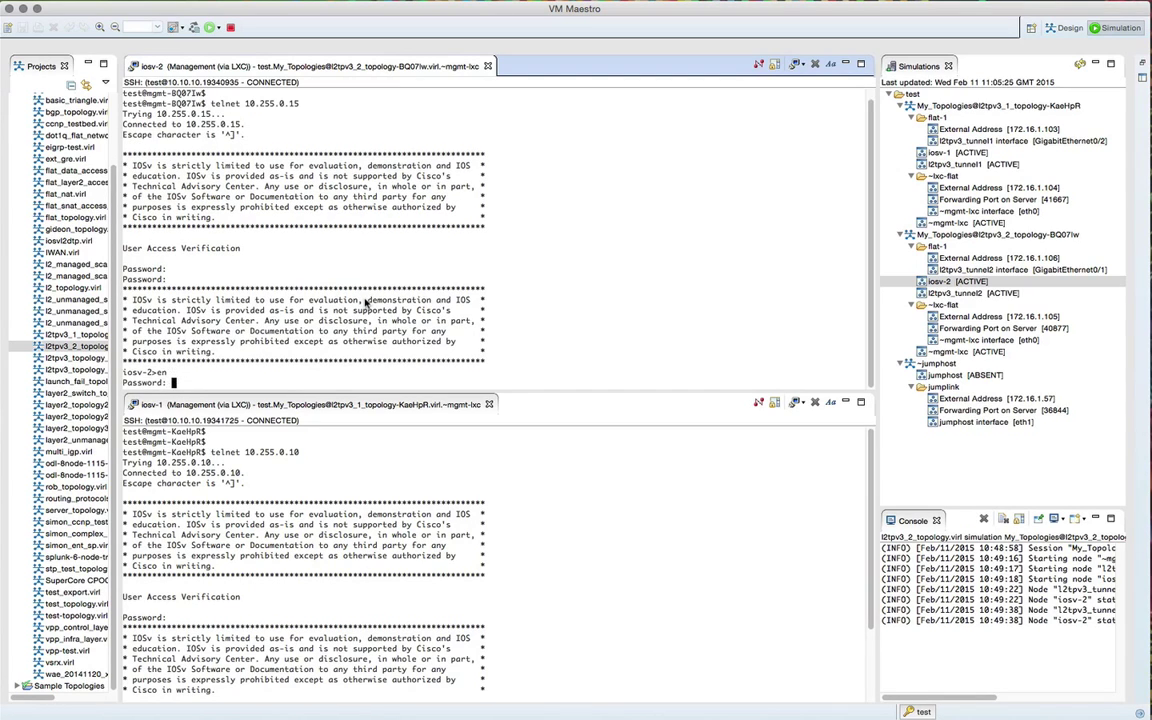
key(Return)
Run "show ip int brief" on iosv-2 and compare its interface addresses with those in the iosv-1 console.
text(sh)
key(BackSpace)
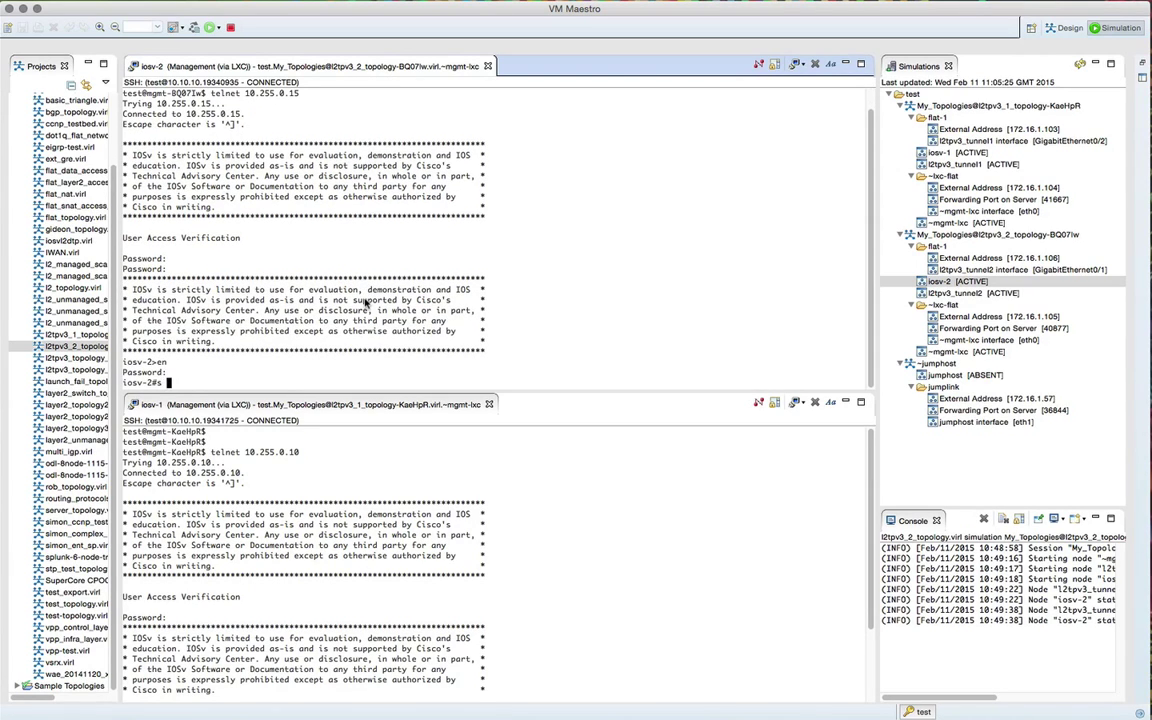
text(how ip int br)
key(Tab)
key(Return)
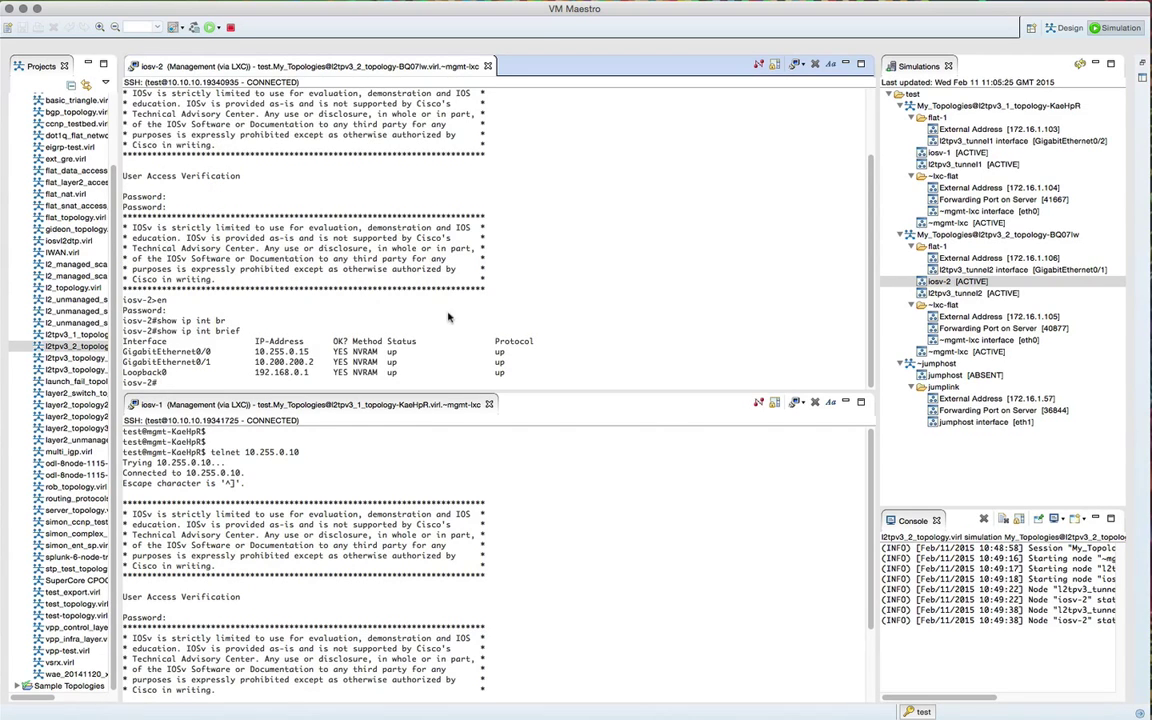
scroll(598, 510, down, 3)
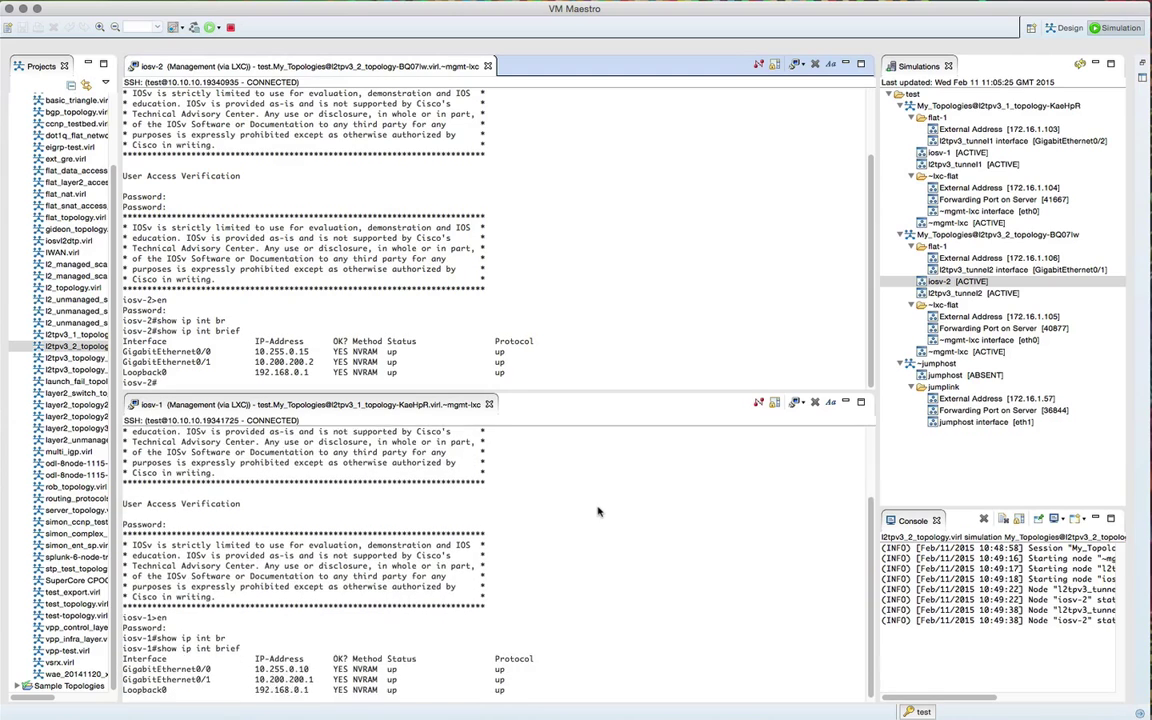
scroll(598, 510, down, 1)
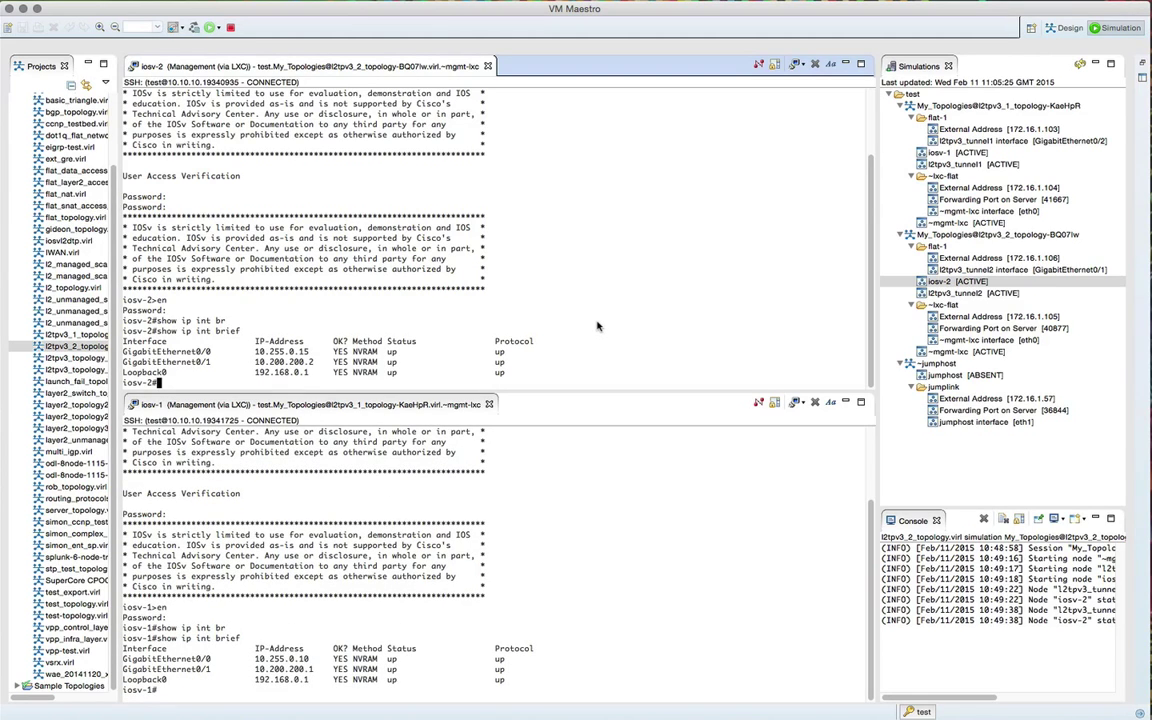
Test connectivity across the tunnel by pinging 10.200.200.1 from iosv-2 and 10.200.200.2 from iosv-1.
text(ping 10.200.200.1)
key(Return)
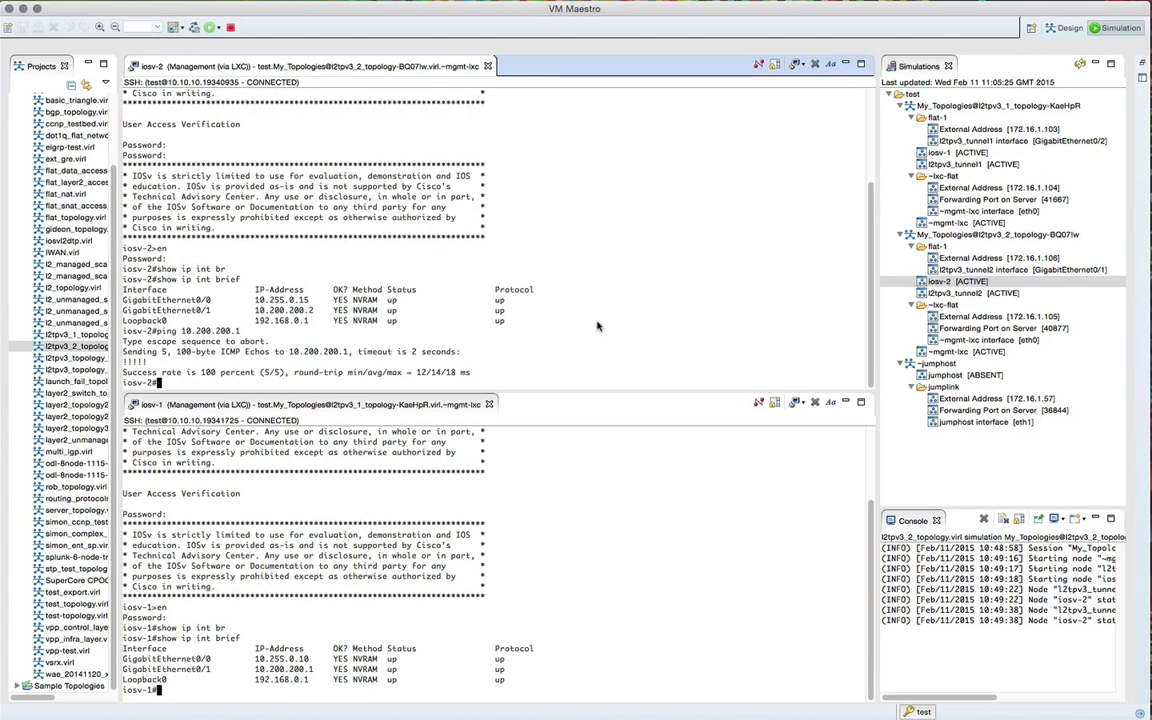
click(615, 492)
text(ping )
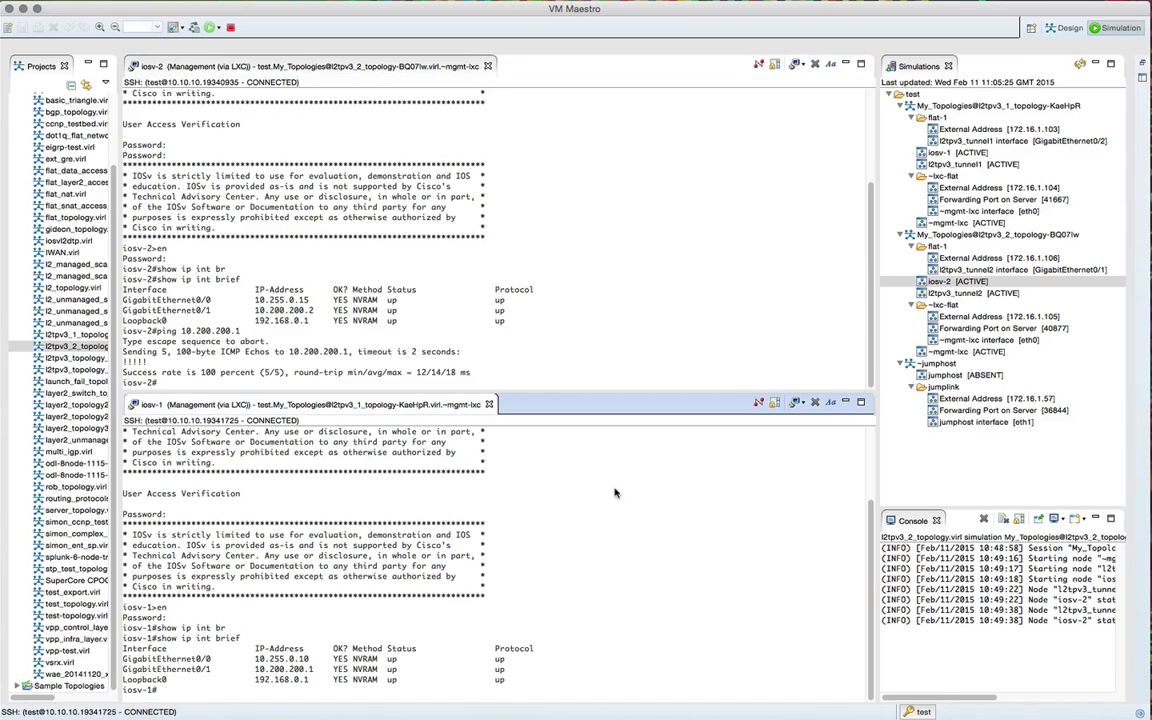
text(10.200.200.2)
key(Return)
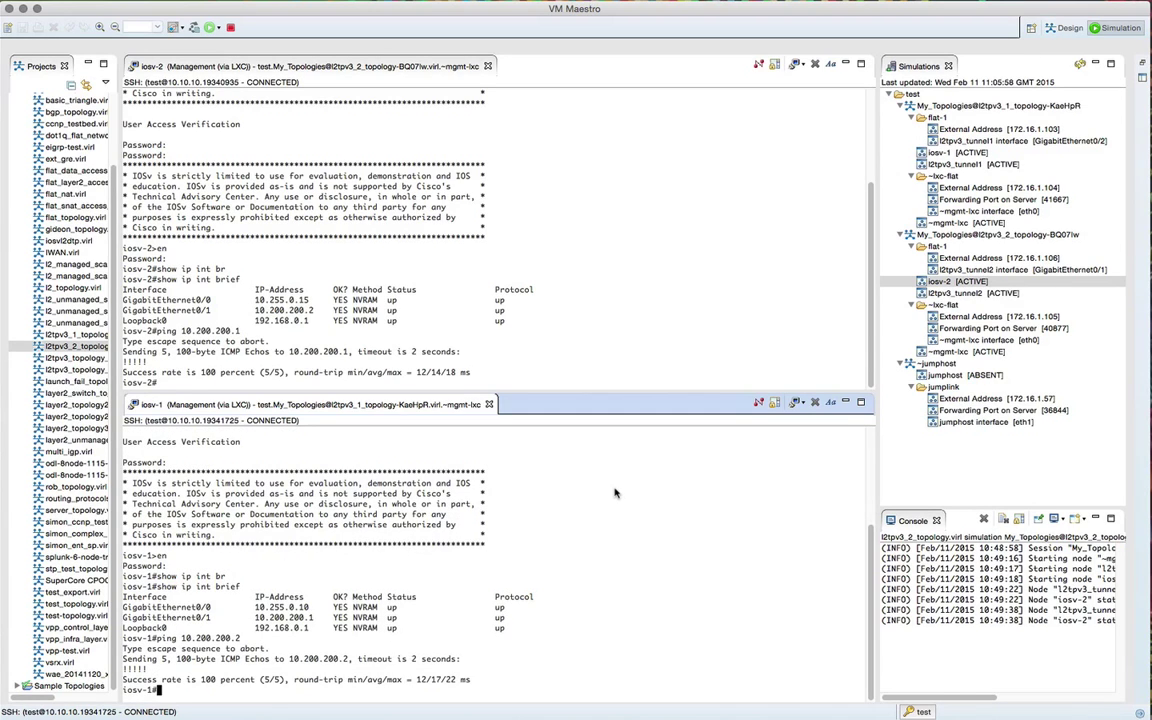
Telnet from iosv-1 to 10.200.200.2, log in with the access password, and exit the remote session.
text(telnet 10.200.200.2)
key(Return)
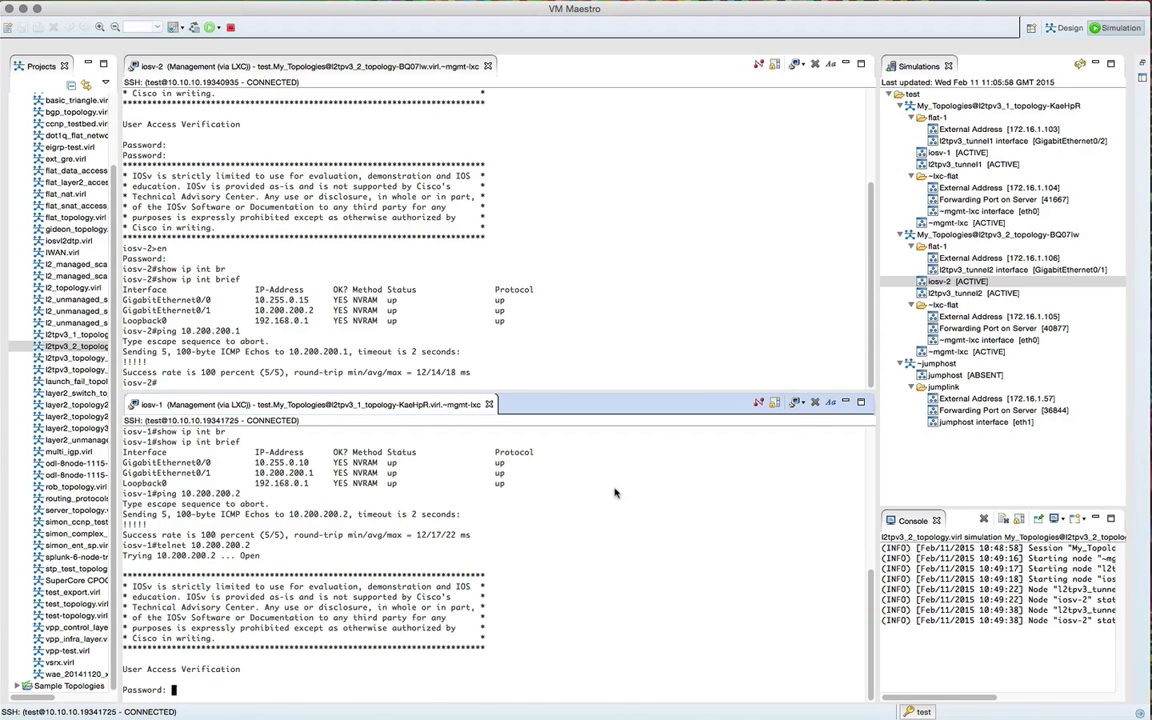
key(Return)
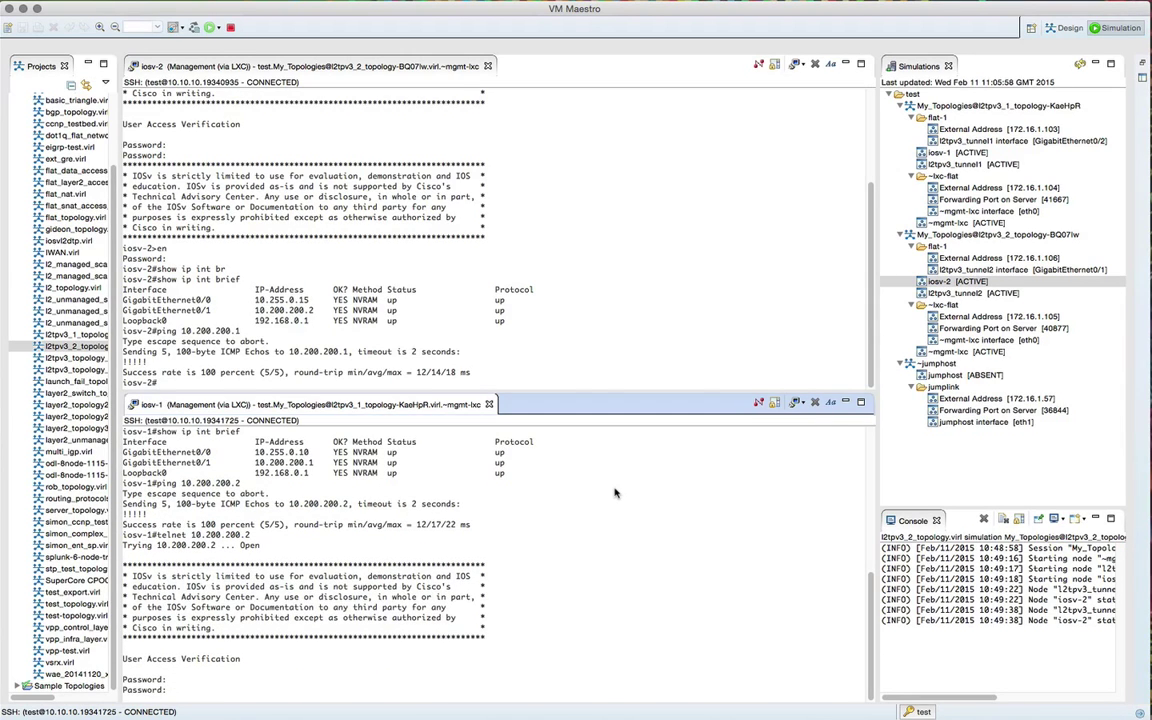
key(Return)
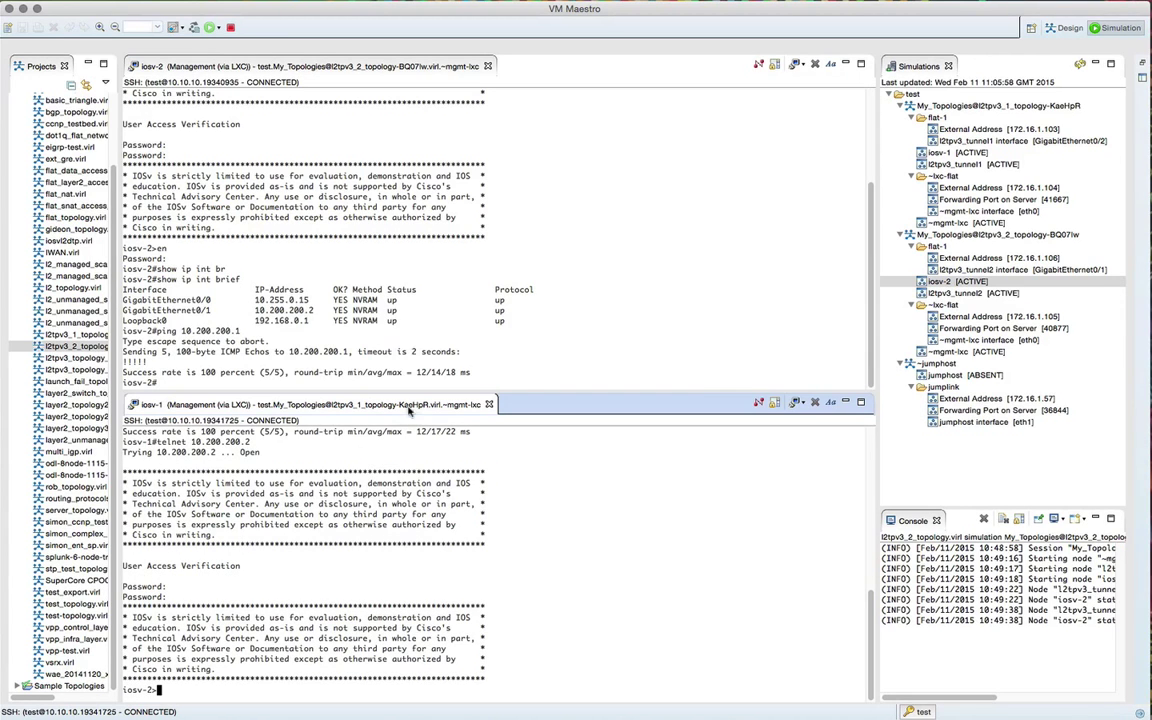
text(exit)
key(Return)
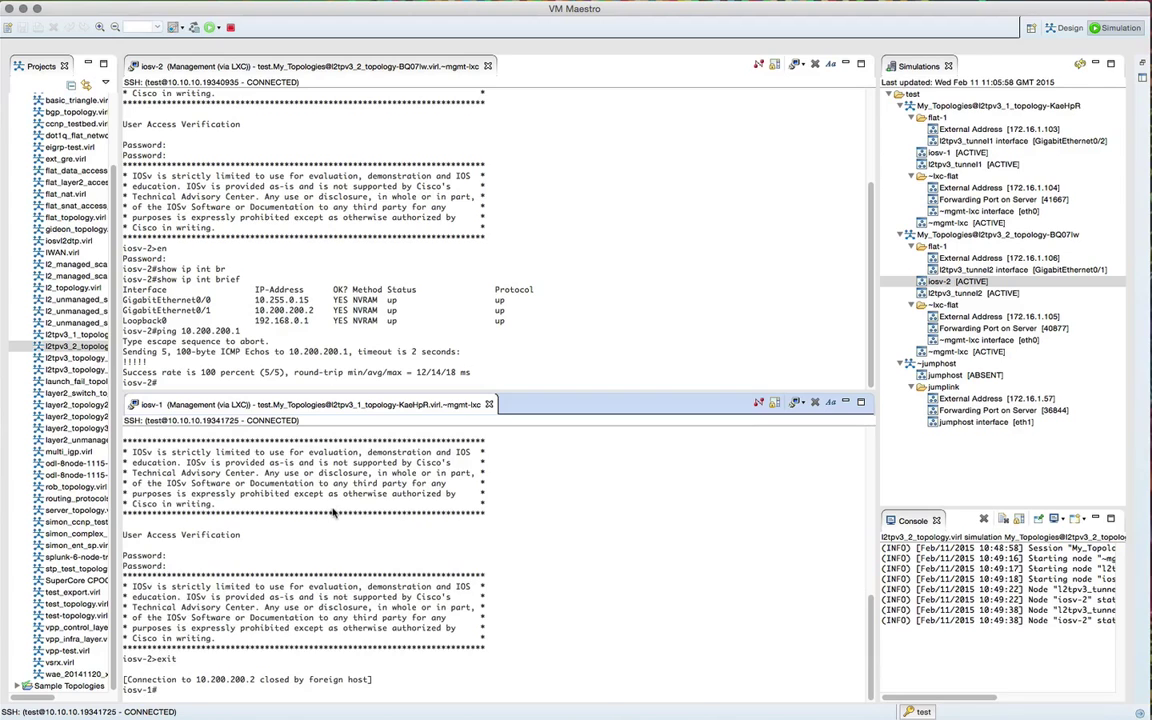